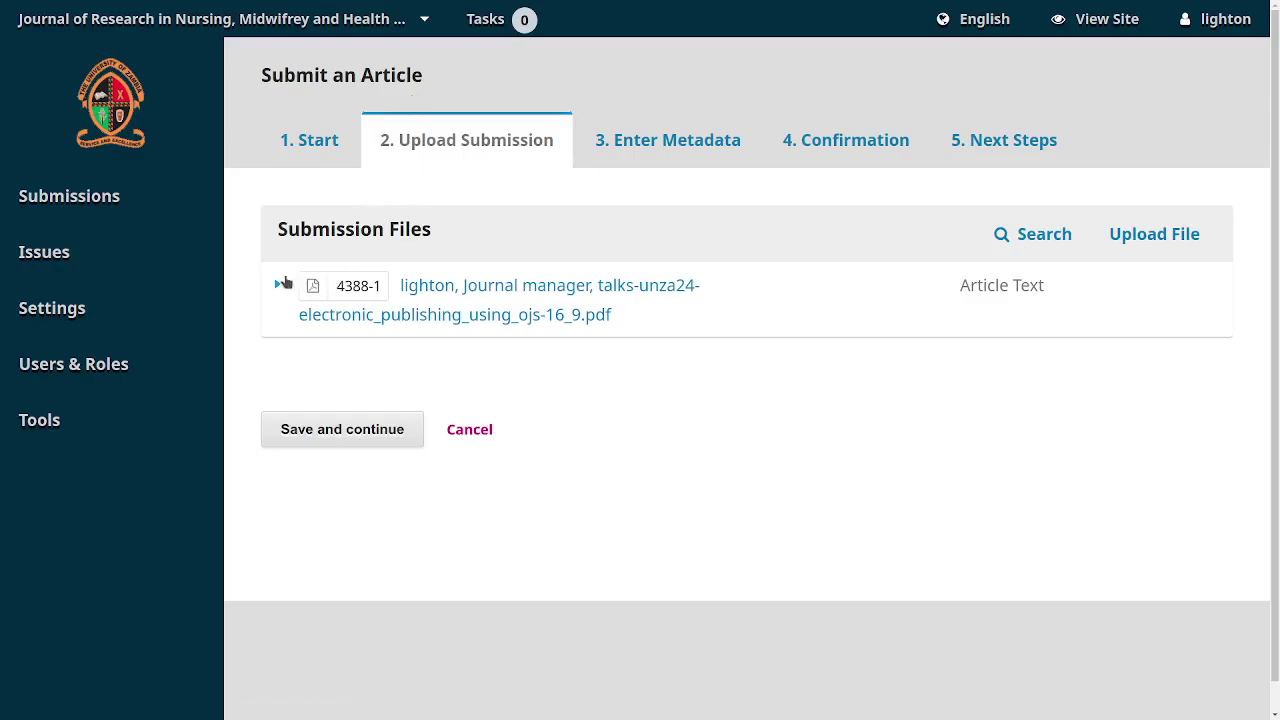
Expand and collapse the uploaded file's row, then save and continue to Enter Metadata.
{"action": "left_click", "coordinate": [279, 287]}
{"action": "left_click", "coordinate": [276, 286]}
{"action": "left_click", "coordinate": [272, 284]}
{"action": "left_click", "coordinate": [272, 284]}
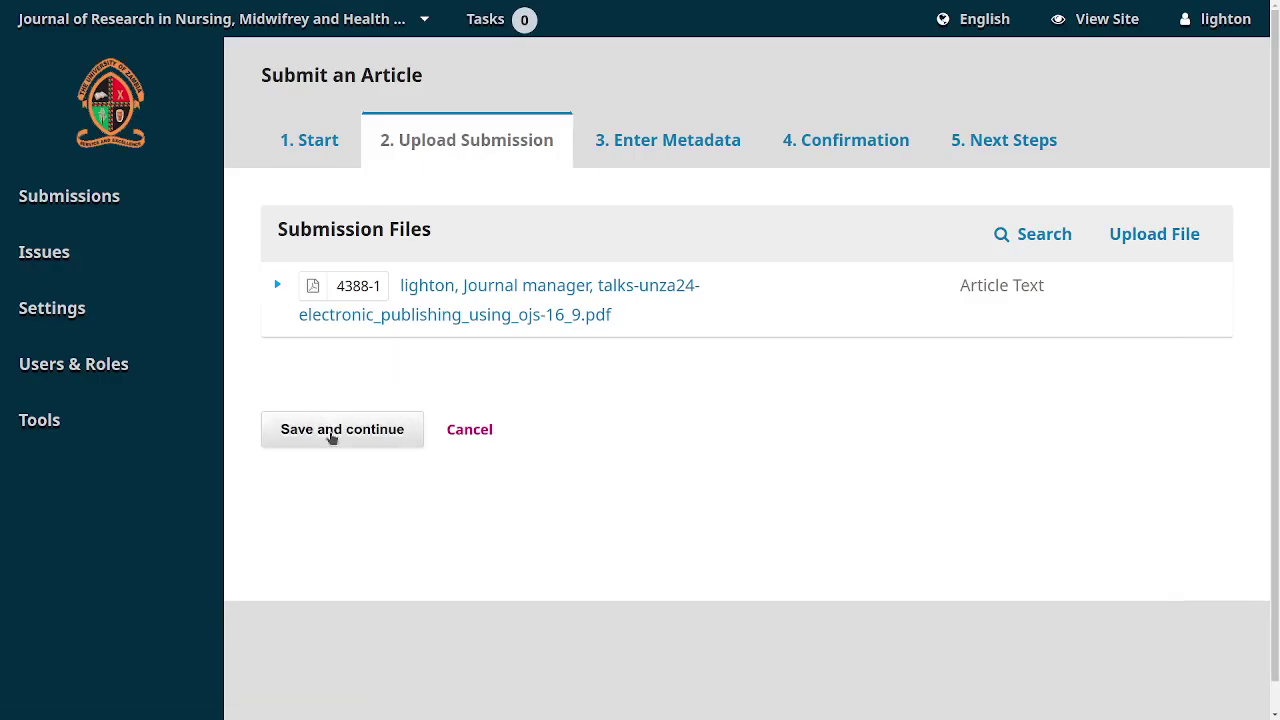
{"action": "left_click", "coordinate": [332, 429]}
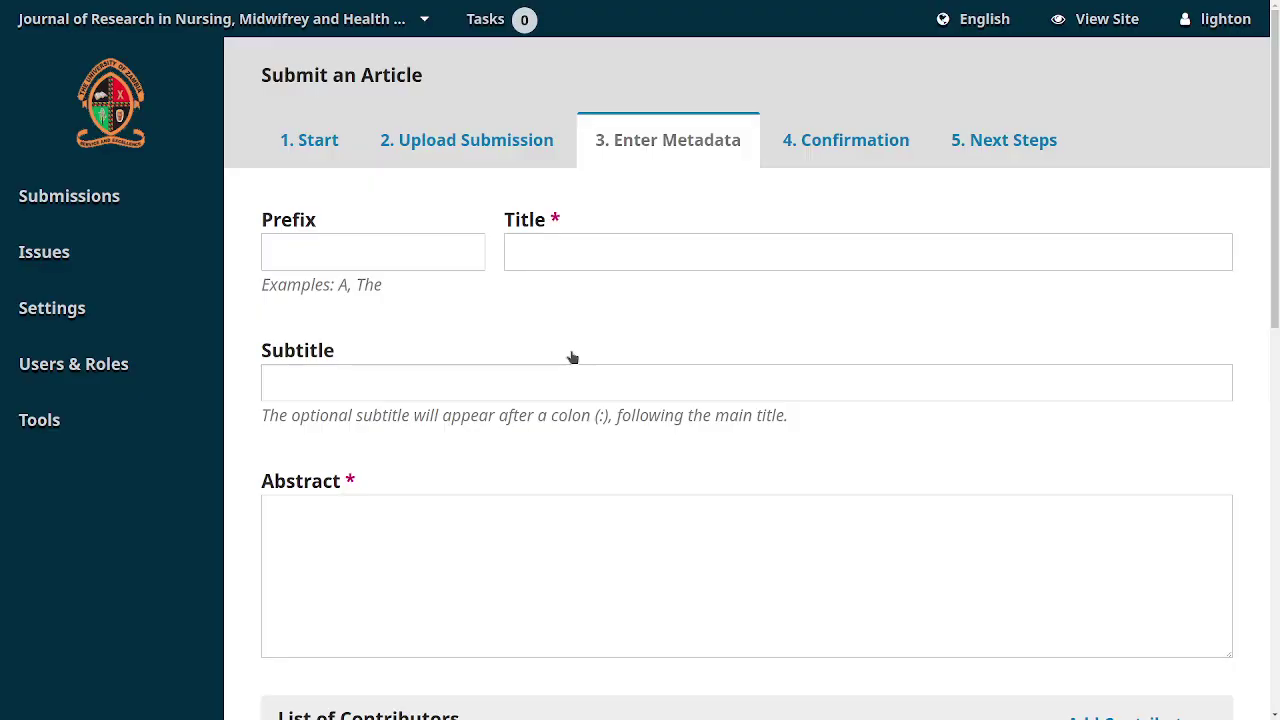
Search Google Scholar for the co-author's name, replacing the previous query.
{"action": "key", "text": "alt+Tab"}
{"action": "key", "text": "alt+Tab"}
{"action": "key", "text": "alt+Tab"}
{"action": "key", "text": "alt+Tab"}
{"action": "key", "text": "alt+Tab"}
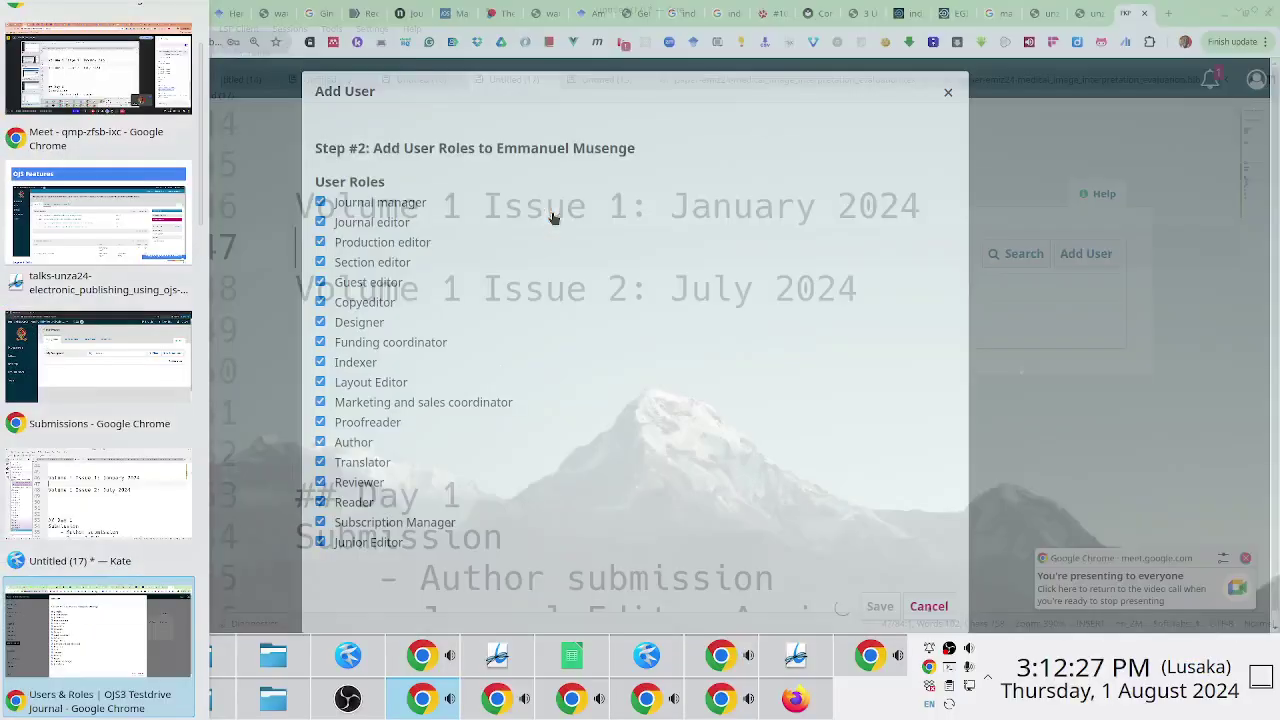
{"action": "key", "text": "alt+Tab"}
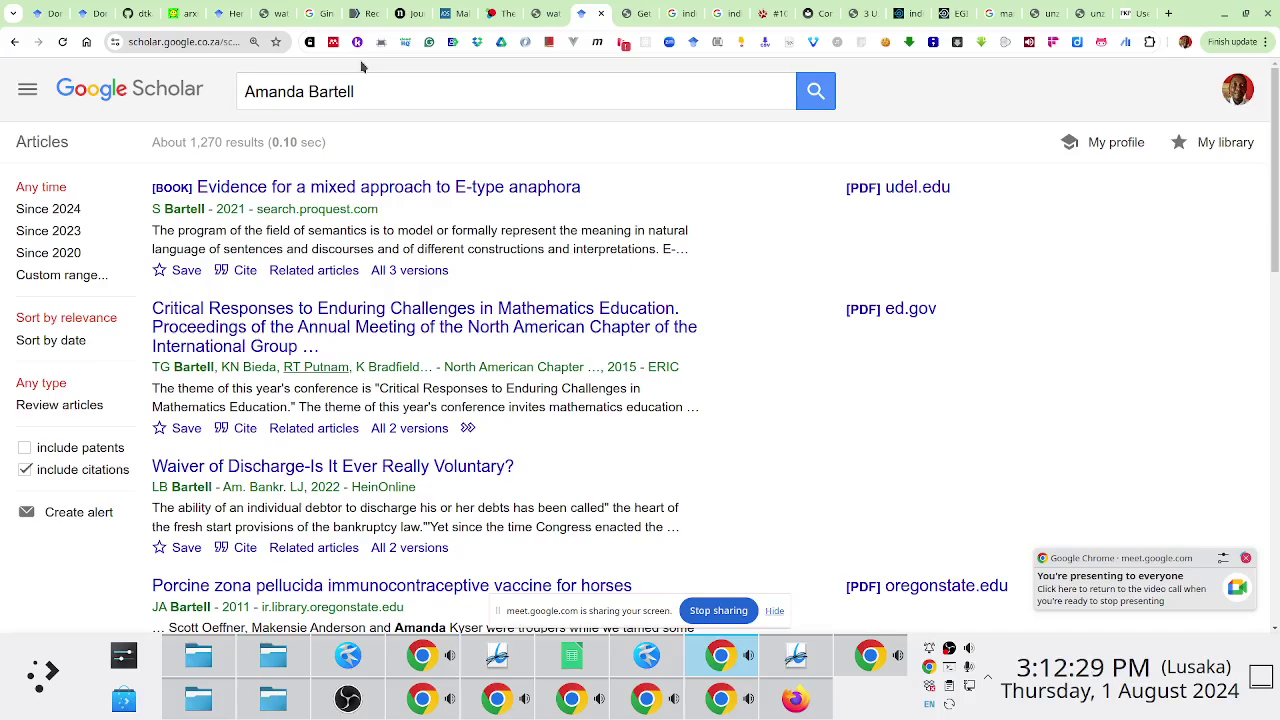
{"action": "left_click", "coordinate": [292, 91]}
{"action": "key", "text": "ctrl+a"}
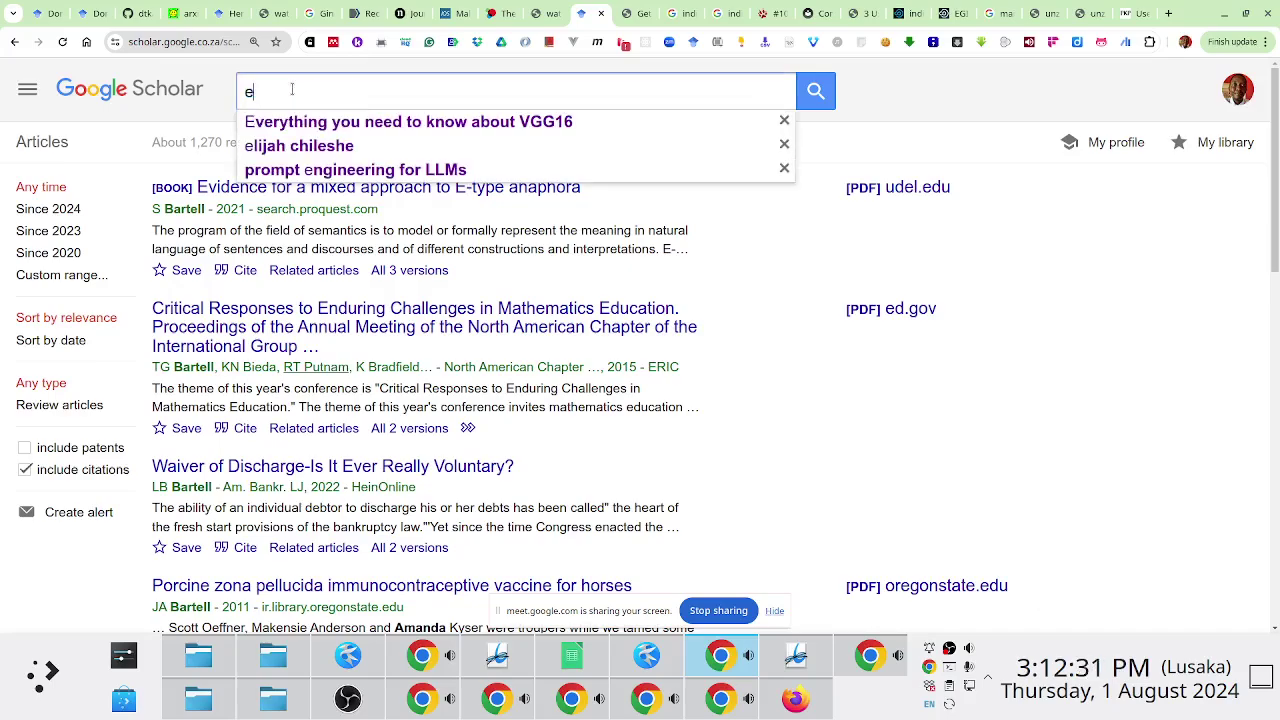
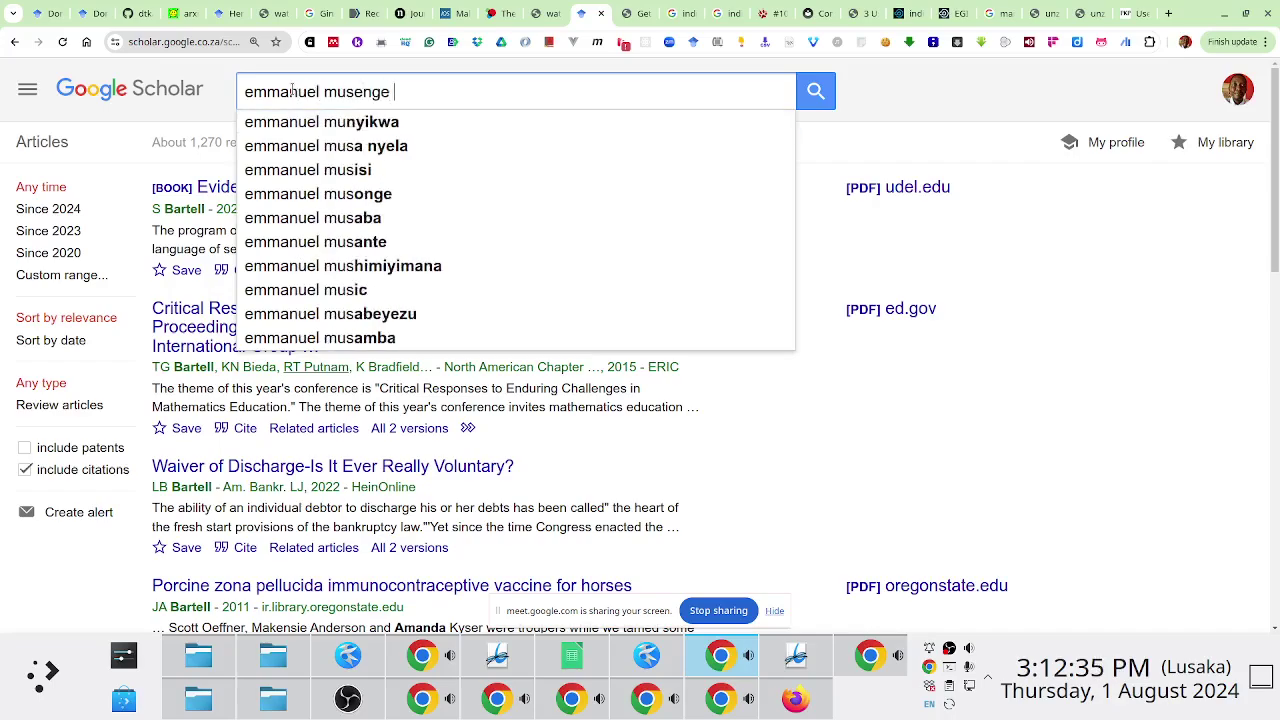
{"action": "key", "text": "Return"}
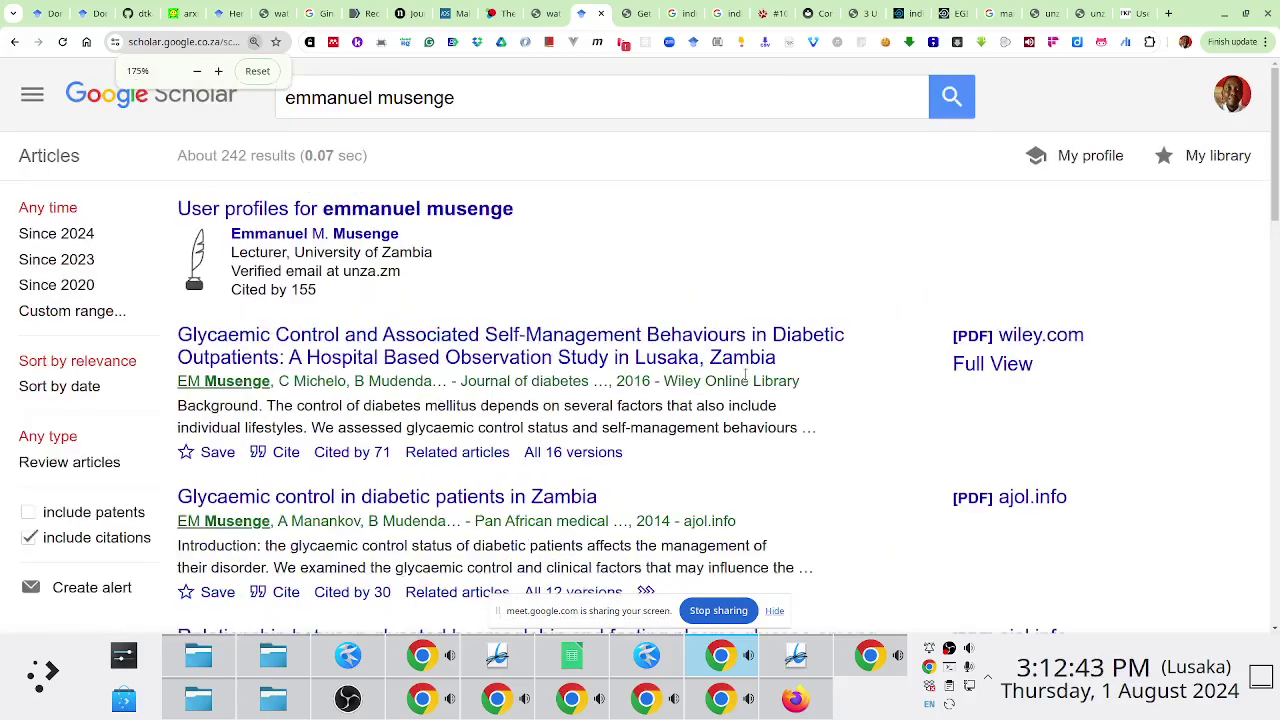
Zoom in and highlight the first result's title, author line and abstract snippet.
{"action": "key", "text": "ctrl+plus"}
{"action": "key", "text": "ctrl+plus"}
{"action": "scroll", "coordinate": [746, 381], "scroll_direction": "down", "scroll_amount": 1}
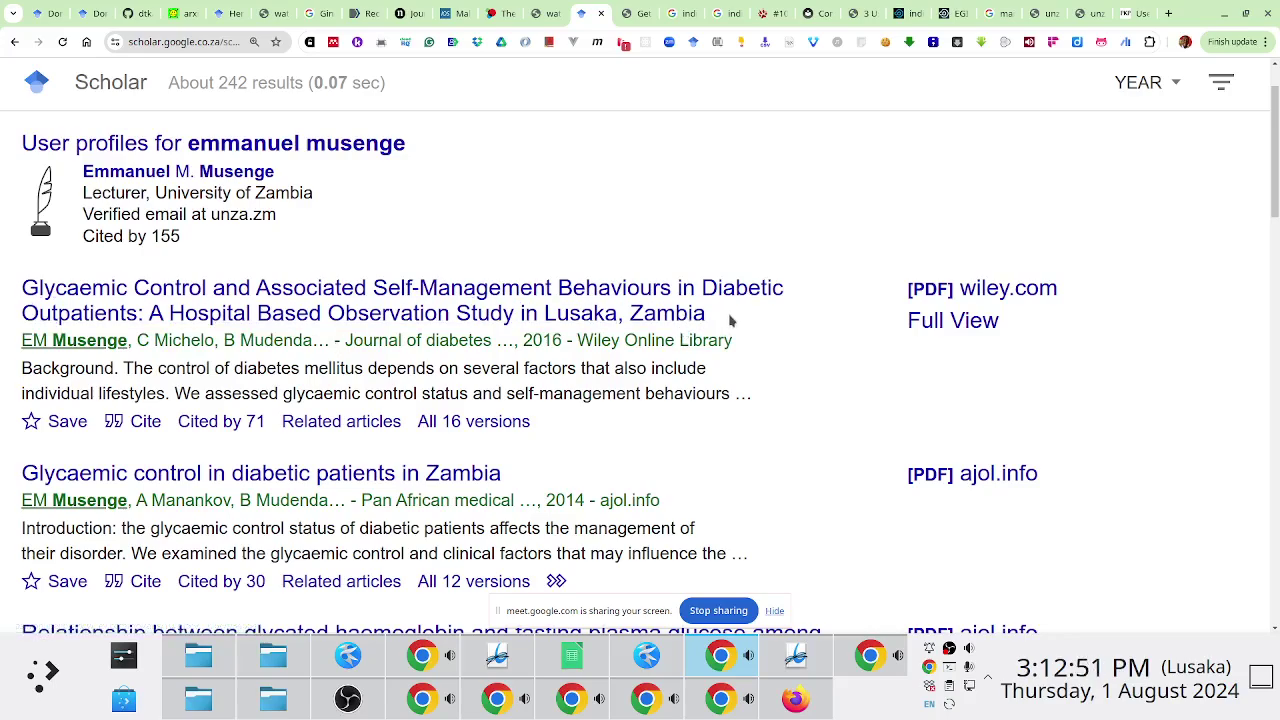
{"action": "left_click_drag", "start_coordinate": [728, 320], "coordinate": [12, 295]}
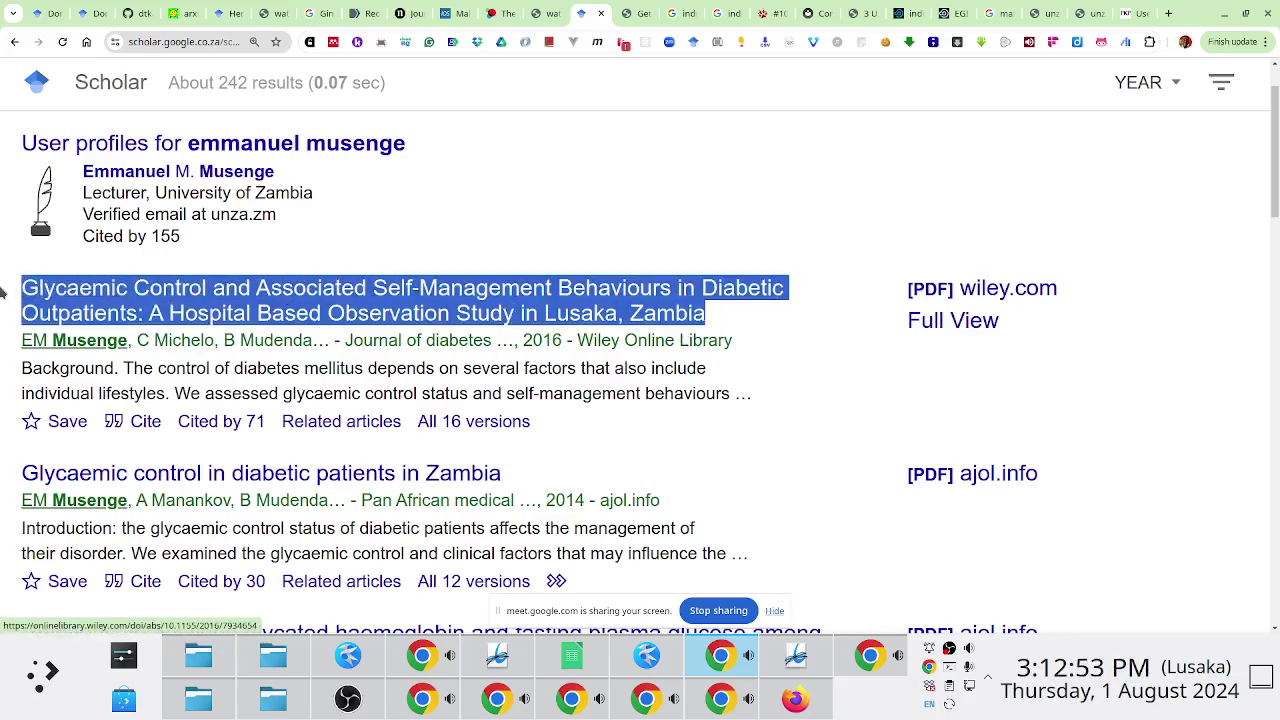
{"action": "left_click", "coordinate": [176, 361]}
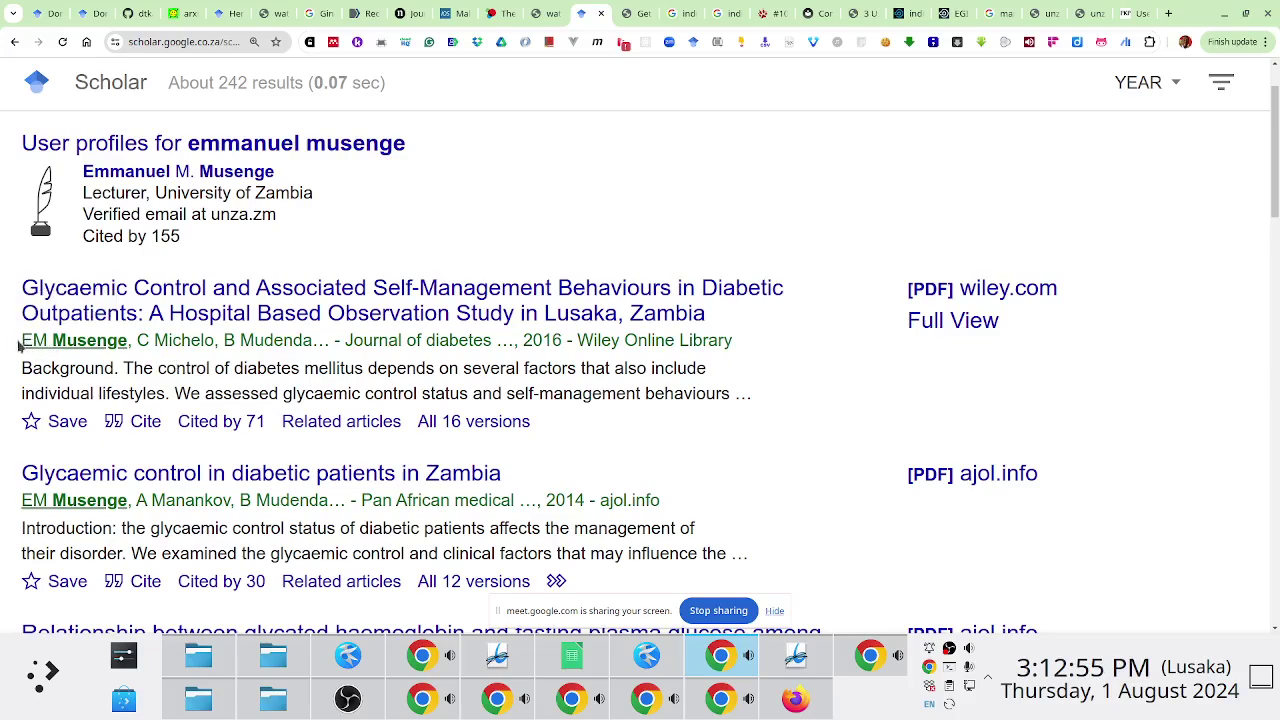
{"action": "left_click_drag", "start_coordinate": [20, 342], "coordinate": [492, 342]}
{"action": "left_click", "coordinate": [756, 408]}
{"action": "left_click_drag", "start_coordinate": [736, 394], "coordinate": [22, 370]}
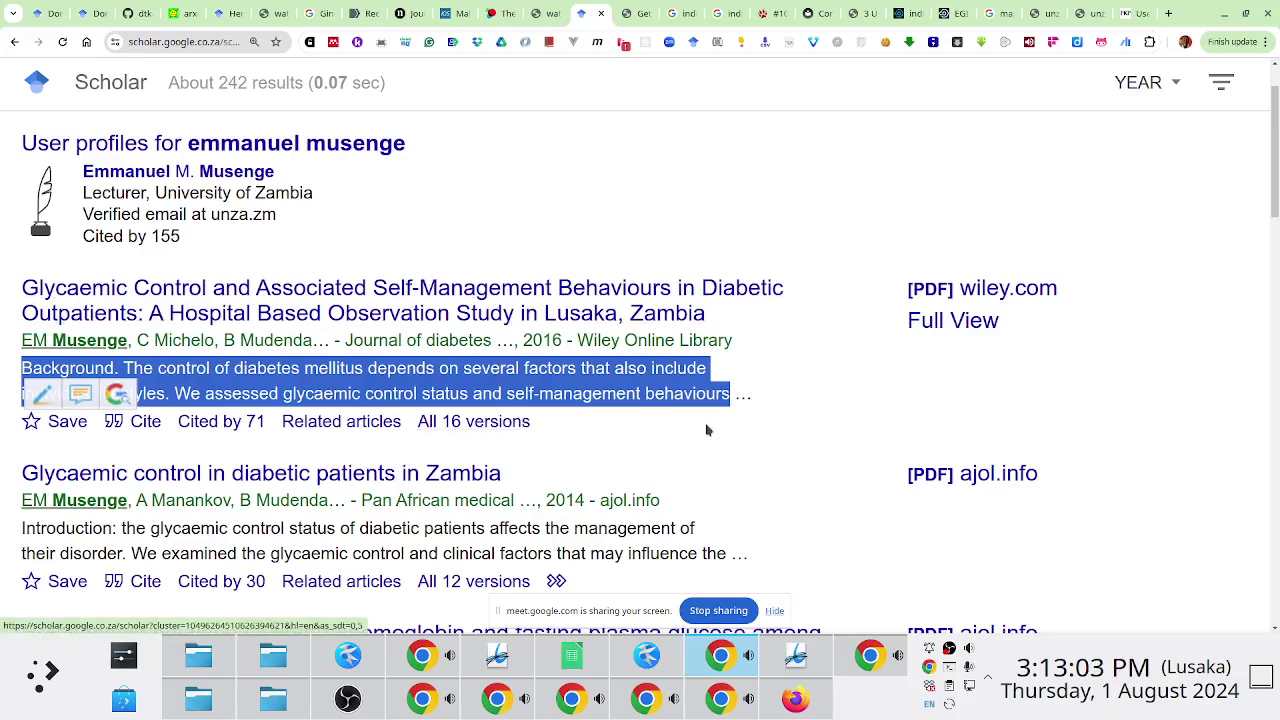
{"action": "left_click", "coordinate": [878, 435]}
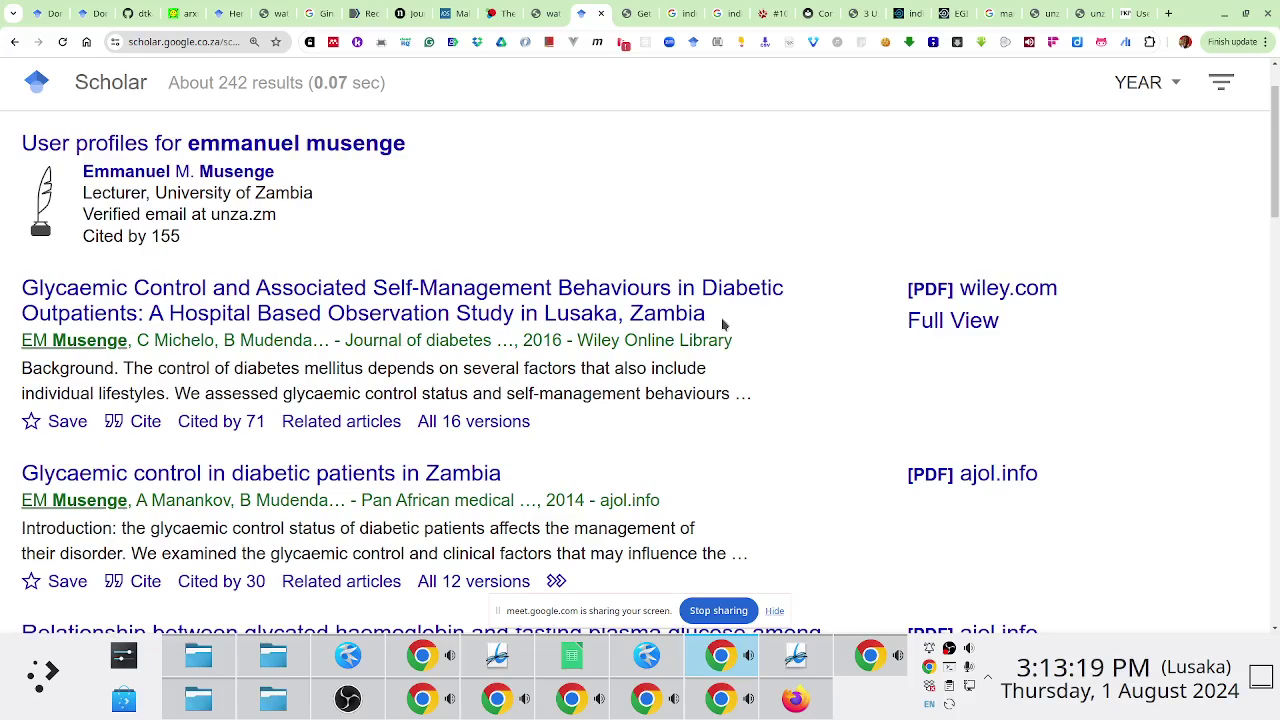
Reselect the first result's full title, then return to the OJS submission form.
{"action": "left_click_drag", "start_coordinate": [722, 320], "coordinate": [14, 292]}
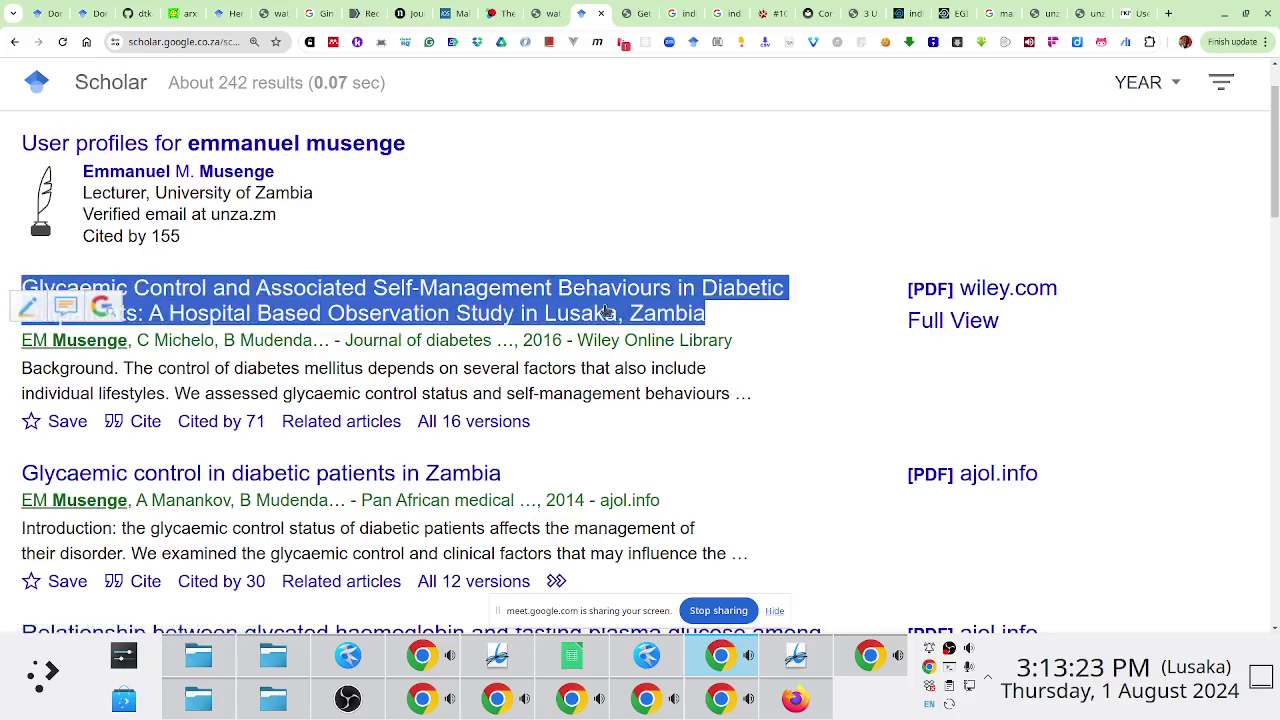
{"action": "left_click", "coordinate": [471, 229]}
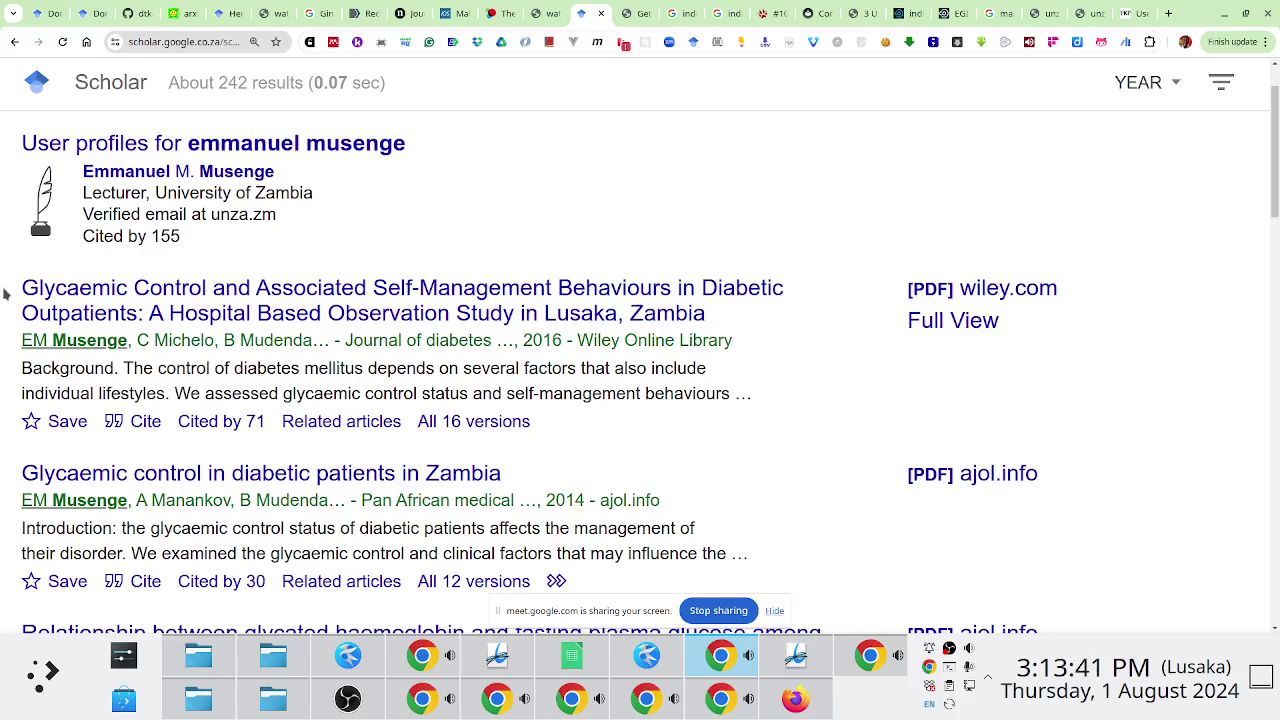
{"action": "key", "text": "alt+Tab"}
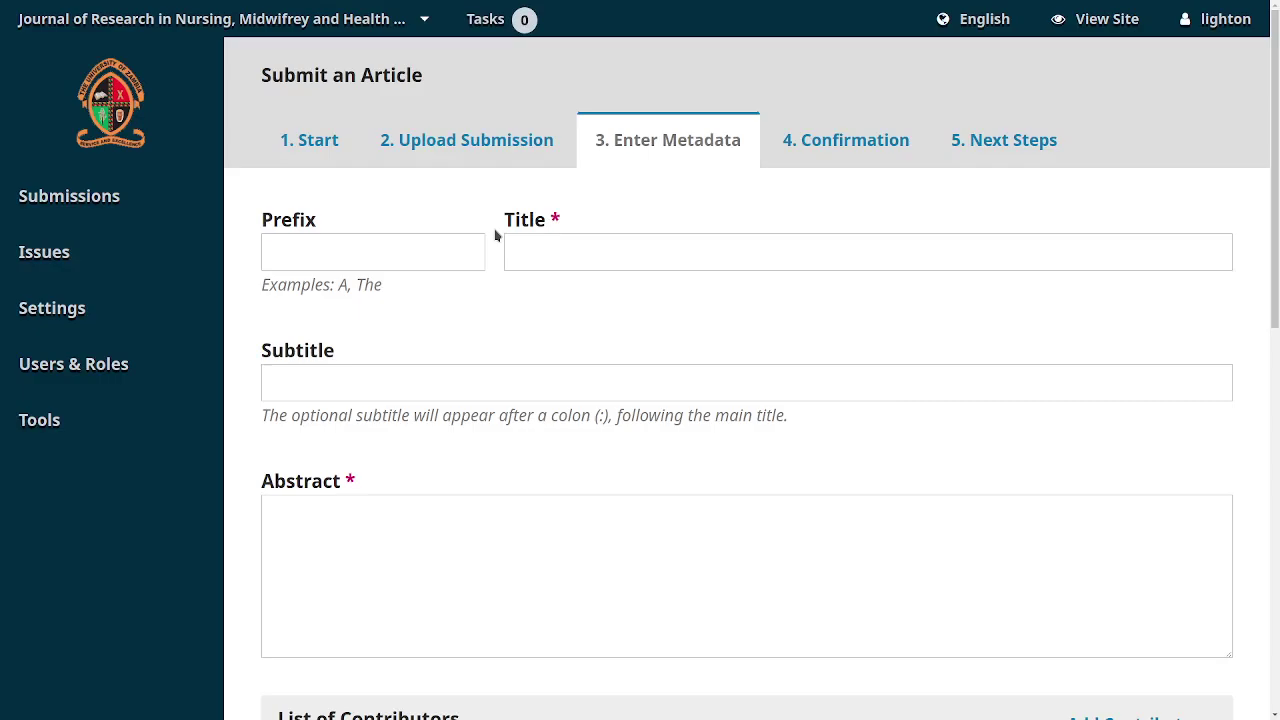
Enter the title 'School of Nursing Sciences Online Publishing Using OJS' in the Title field.
{"action": "left_click", "coordinate": [538, 254]}
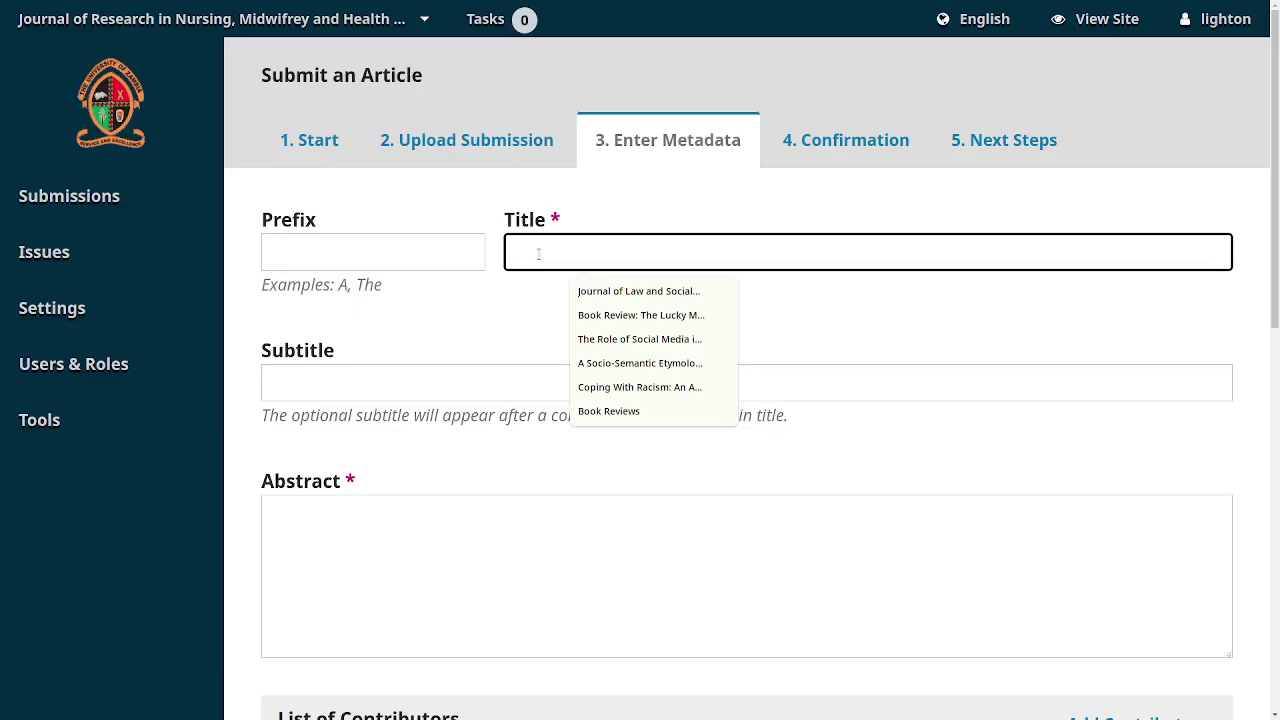
{"action": "key", "text": "alt+Tab"}
{"action": "key", "text": "alt+Tab"}
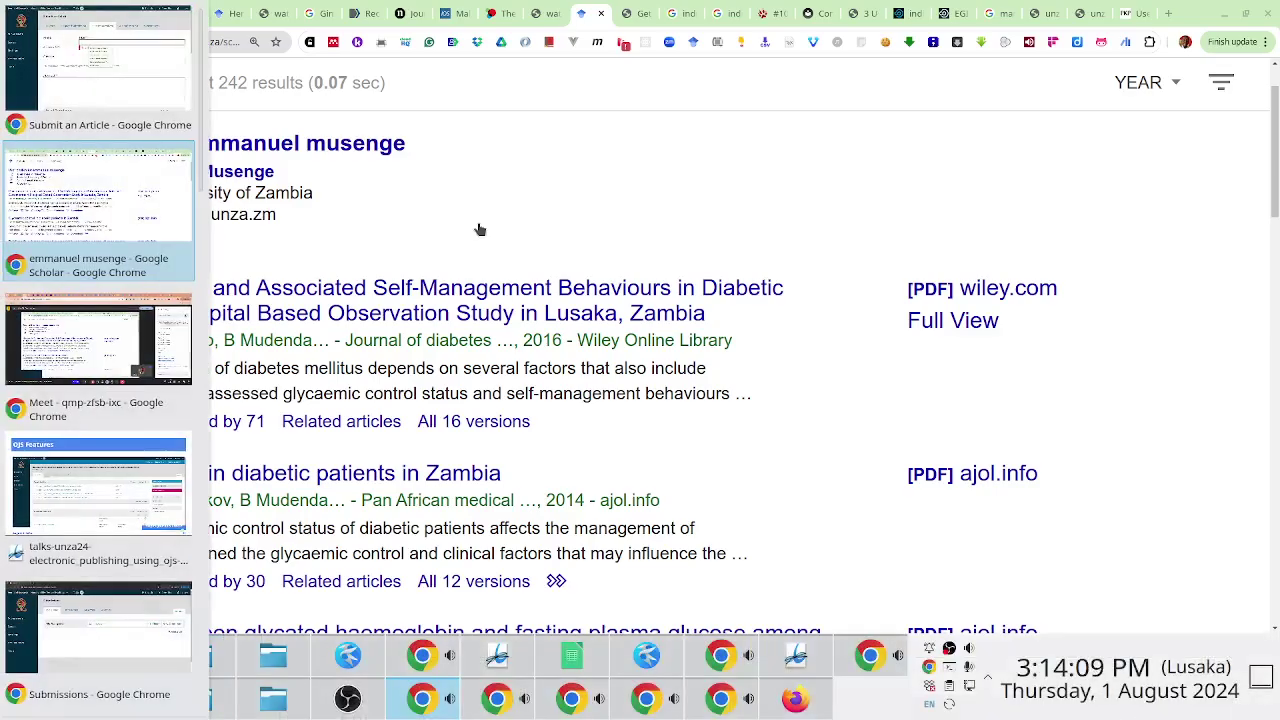
{"action": "key", "text": "alt+Tab"}
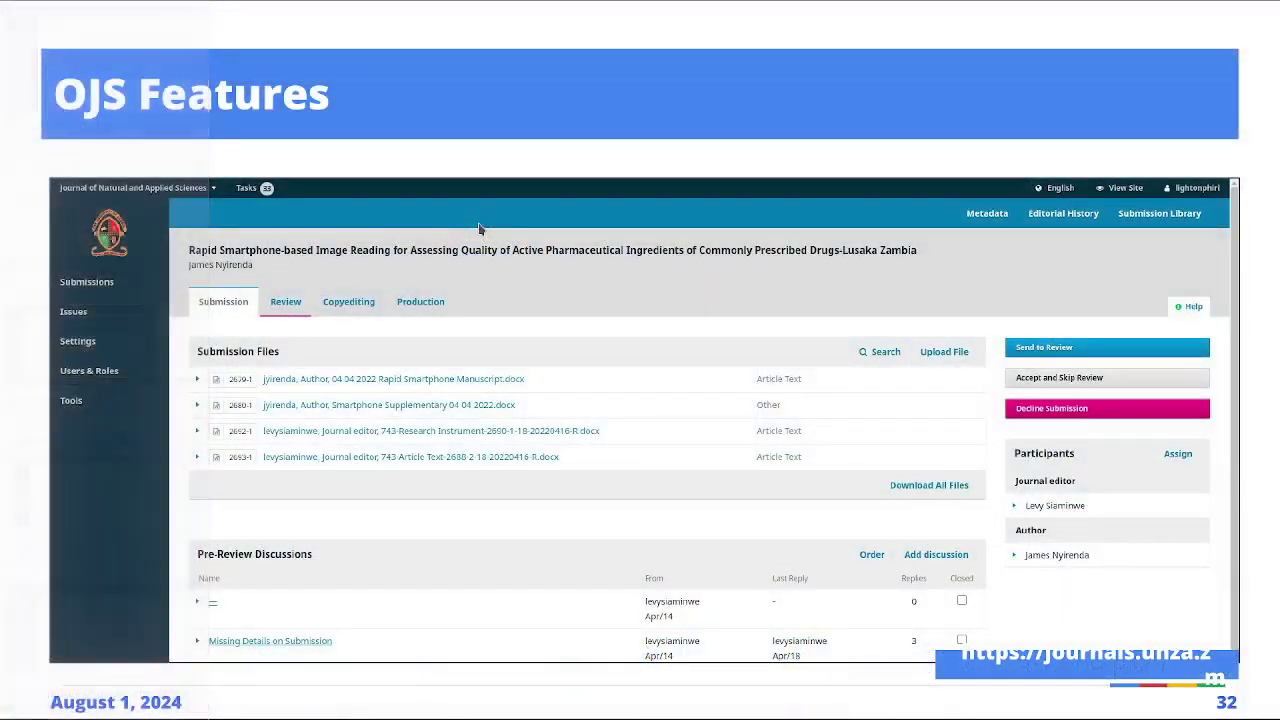
{"action": "key", "text": "alt+Tab"}
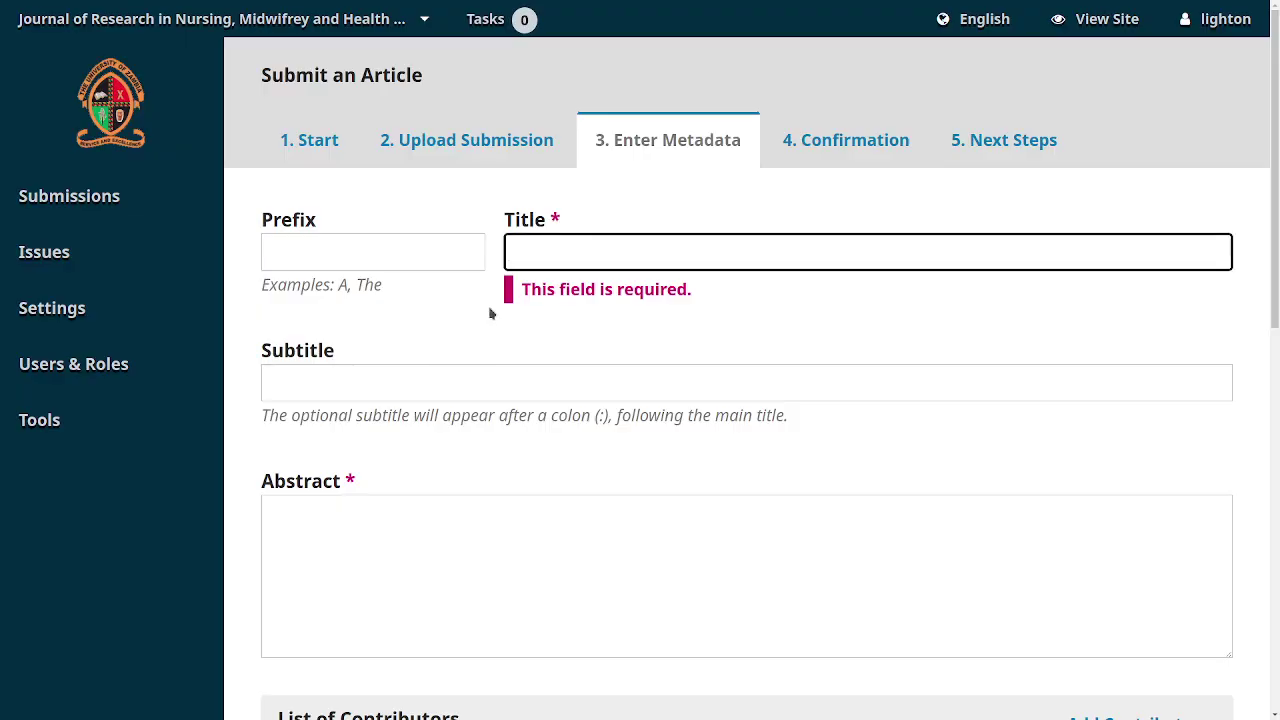
{"action": "type", "text": "Online Publica"}
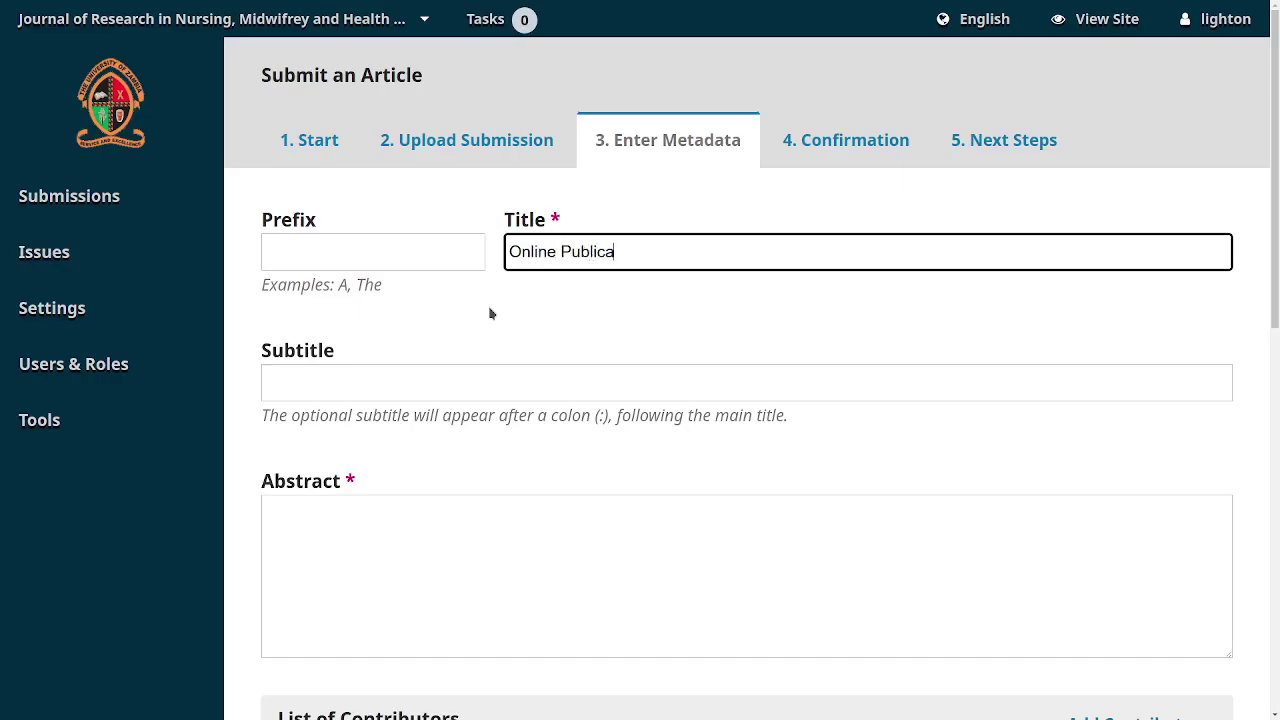
{"action": "type", "text": "tio"}
{"action": "key", "text": "BackSpace"}
{"action": "key", "text": "BackSpace"}
{"action": "key", "text": "BackSpace"}
{"action": "key", "text": "BackSpace"}
{"action": "key", "text": "BackSpace"}
{"action": "type", "text": "shing Using OJS"}
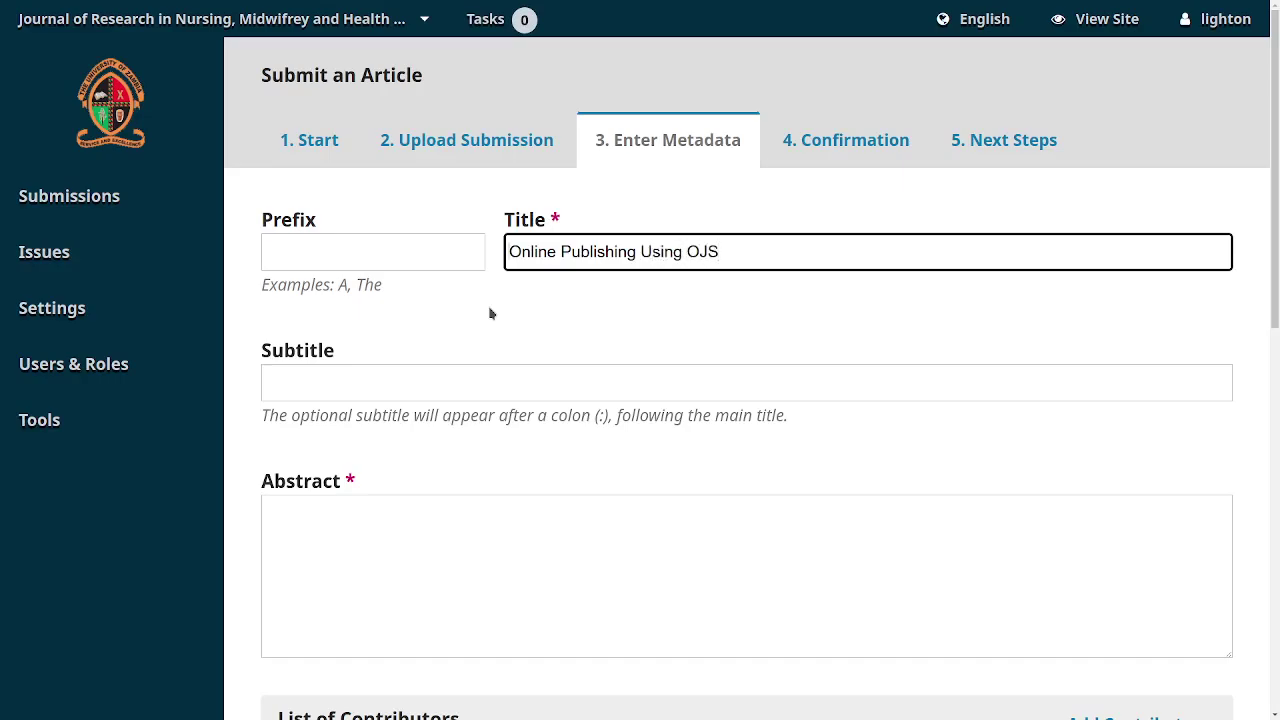
{"action": "key", "text": "Home"}
{"action": "type", "text": "Scho"}
{"action": "type", "text": "ol of Nurs"}
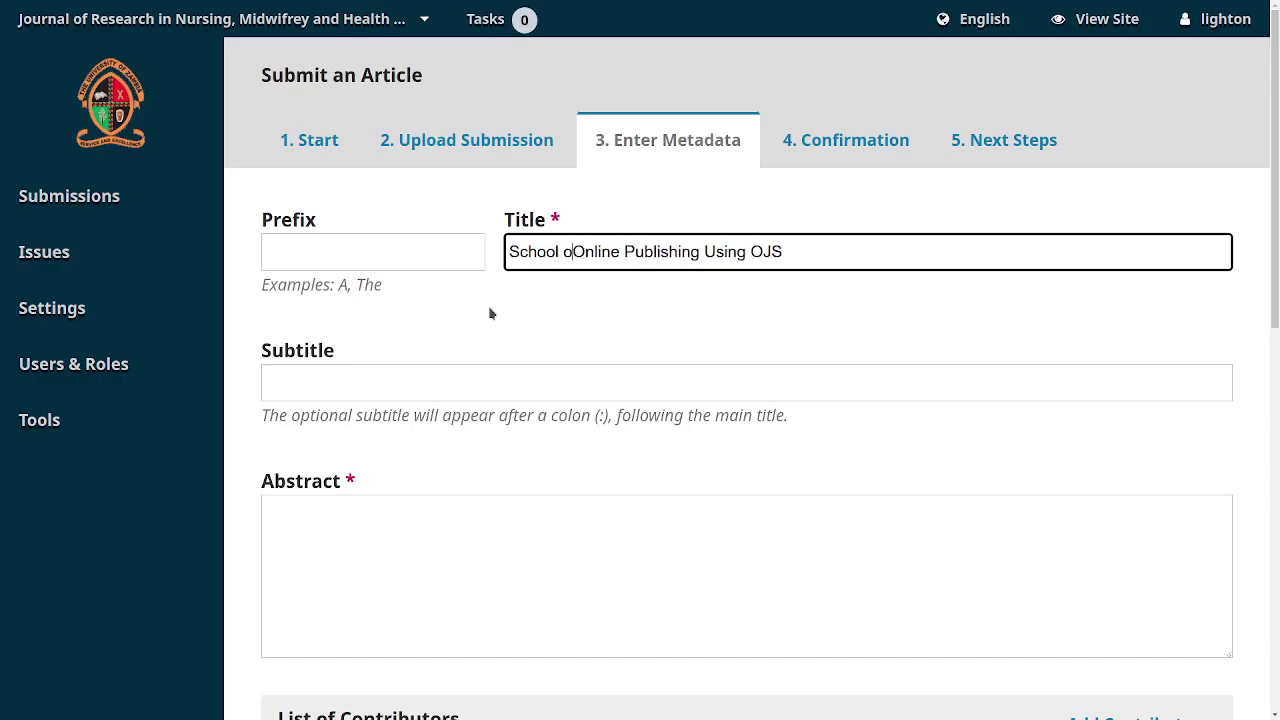
{"action": "type", "text": "ing Sciences"}
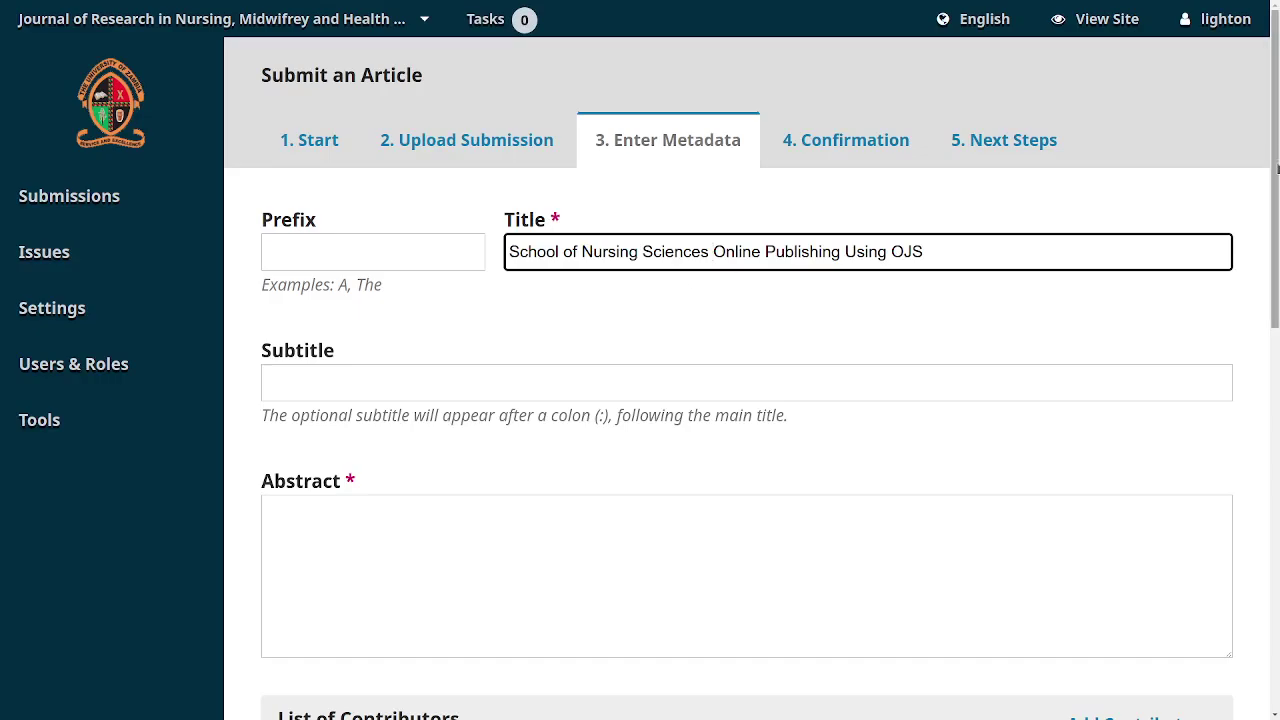
{"action": "scroll", "coordinate": [1275, 185], "scroll_direction": "down", "scroll_amount": 1}
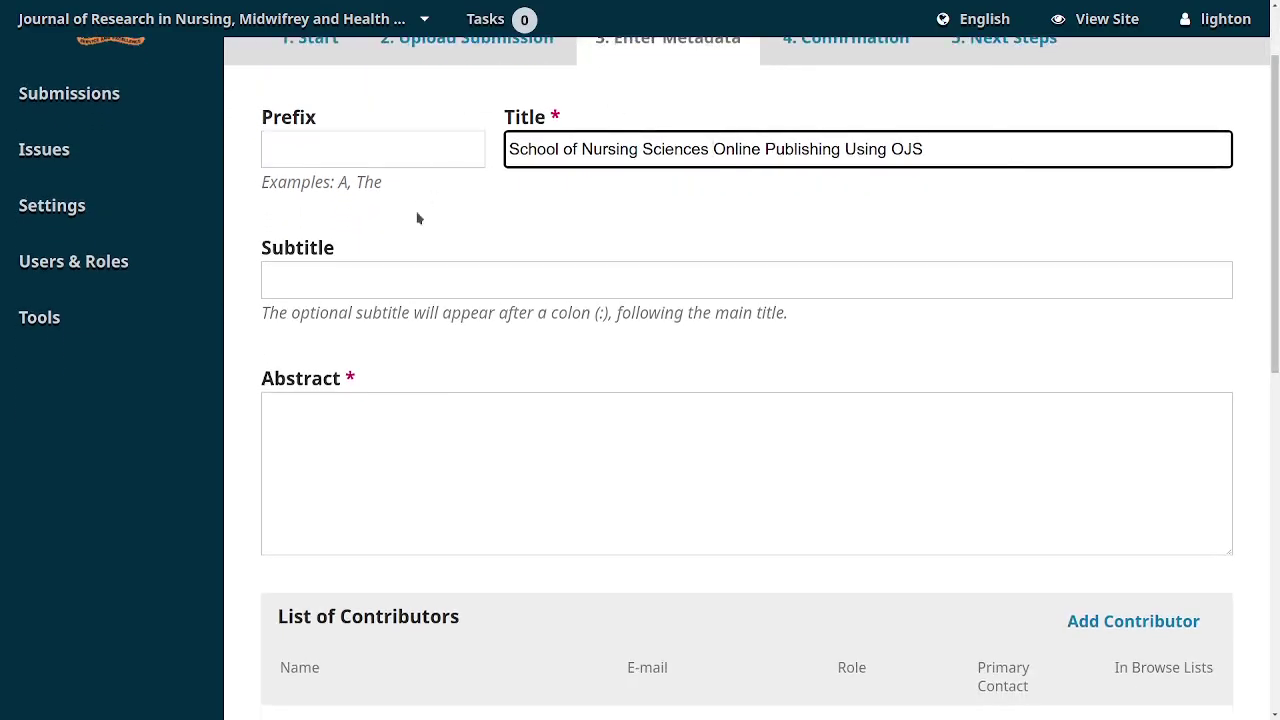
{"action": "left_click", "coordinate": [403, 288]}
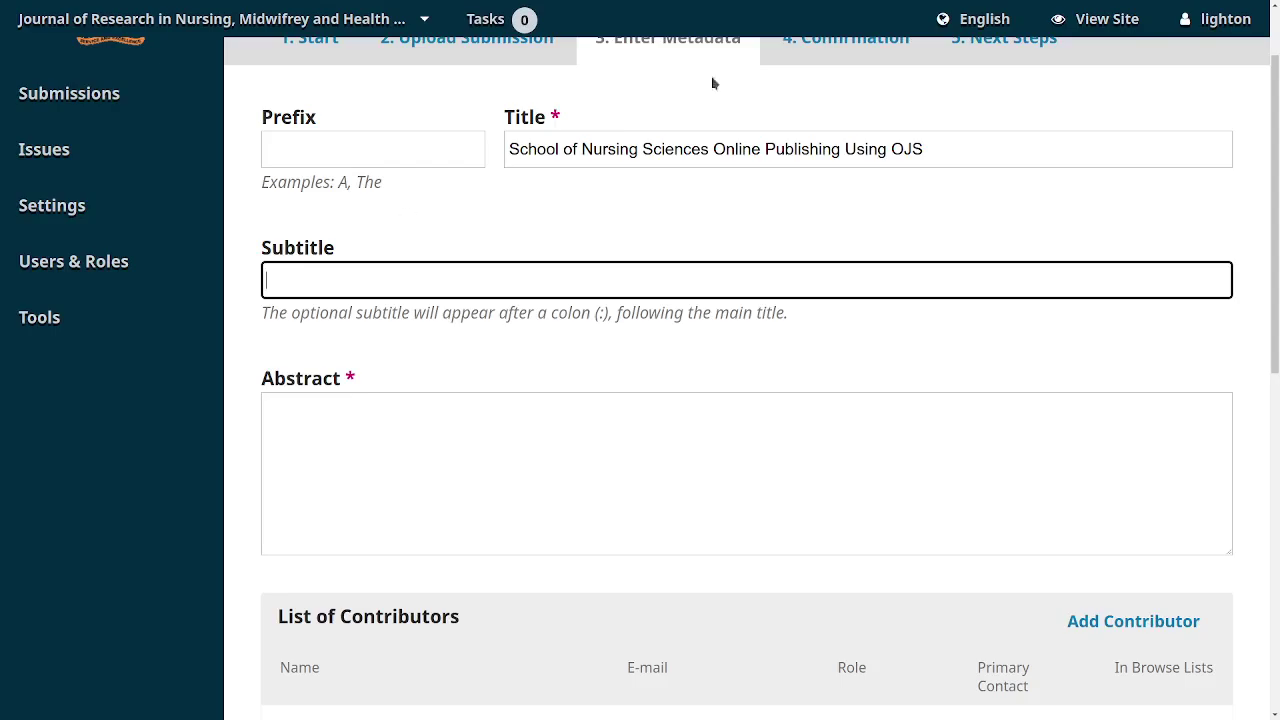
{"action": "left_click", "coordinate": [954, 149]}
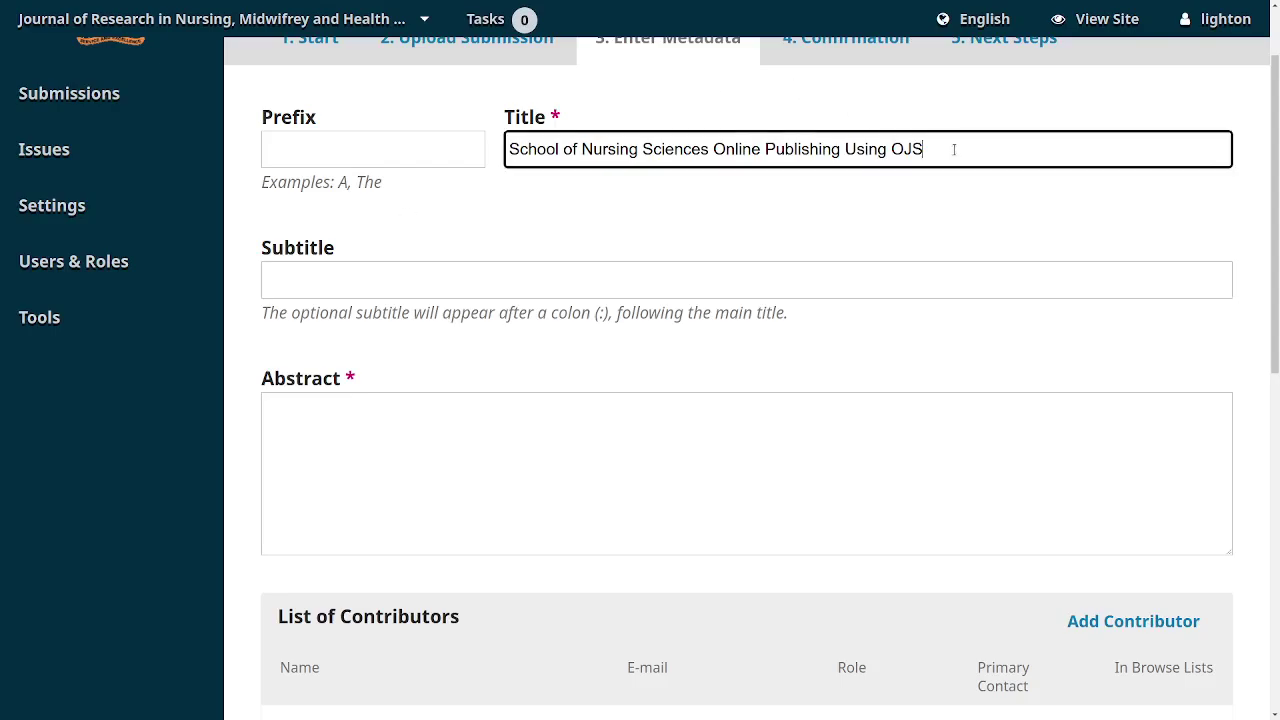
{"action": "type", "text": ": ooooo"}
{"action": "key", "text": "BackSpace"}
{"action": "key", "text": "BackSpace"}
{"action": "key", "text": "BackSpace"}
{"action": "key", "text": "BackSpace"}
{"action": "key", "text": "BackSpace"}
{"action": "triple_click", "coordinate": [564, 146]}
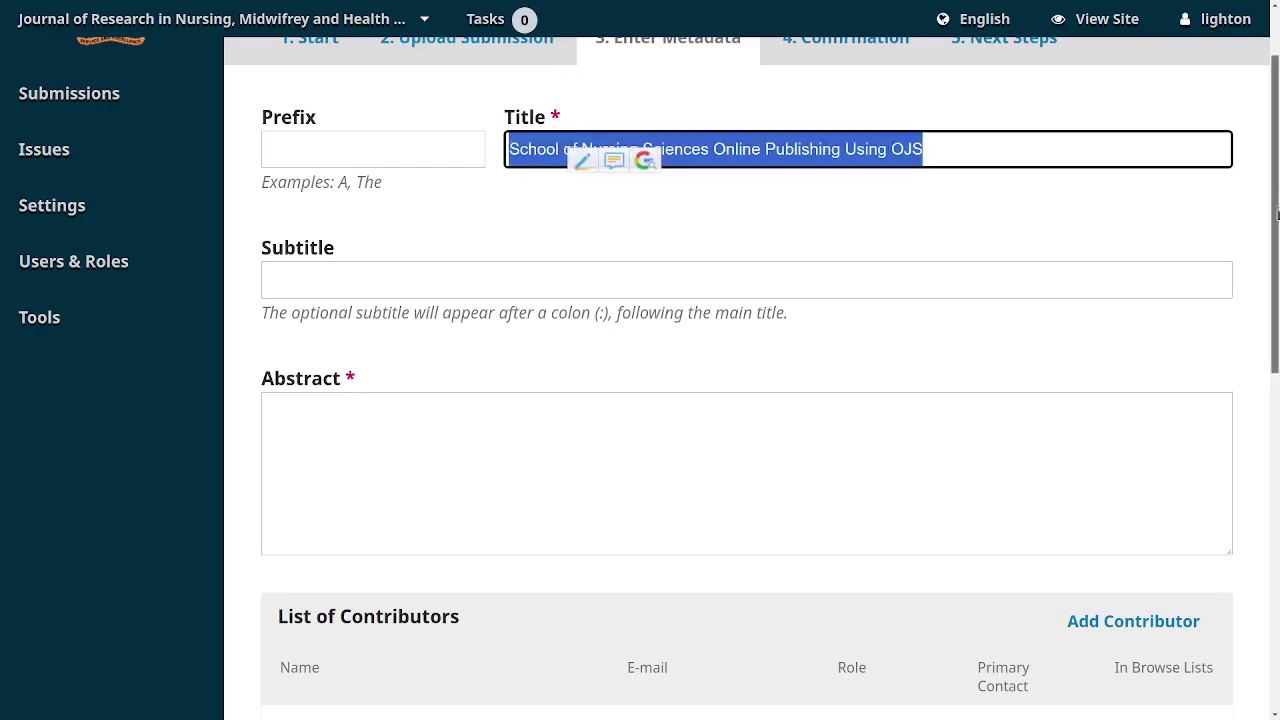
{"action": "left_click_drag", "start_coordinate": [1274, 206], "coordinate": [1200, 130]}
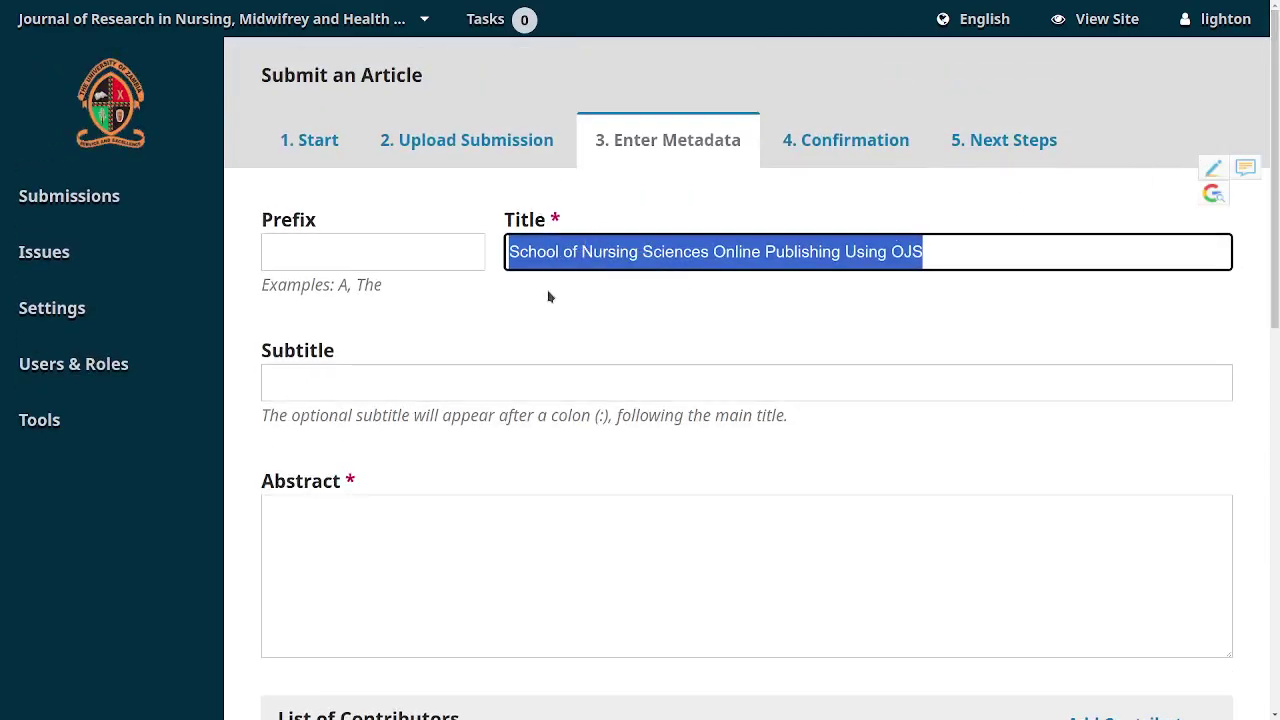
{"action": "left_click_drag", "start_coordinate": [1270, 185], "coordinate": [1274, 229]}
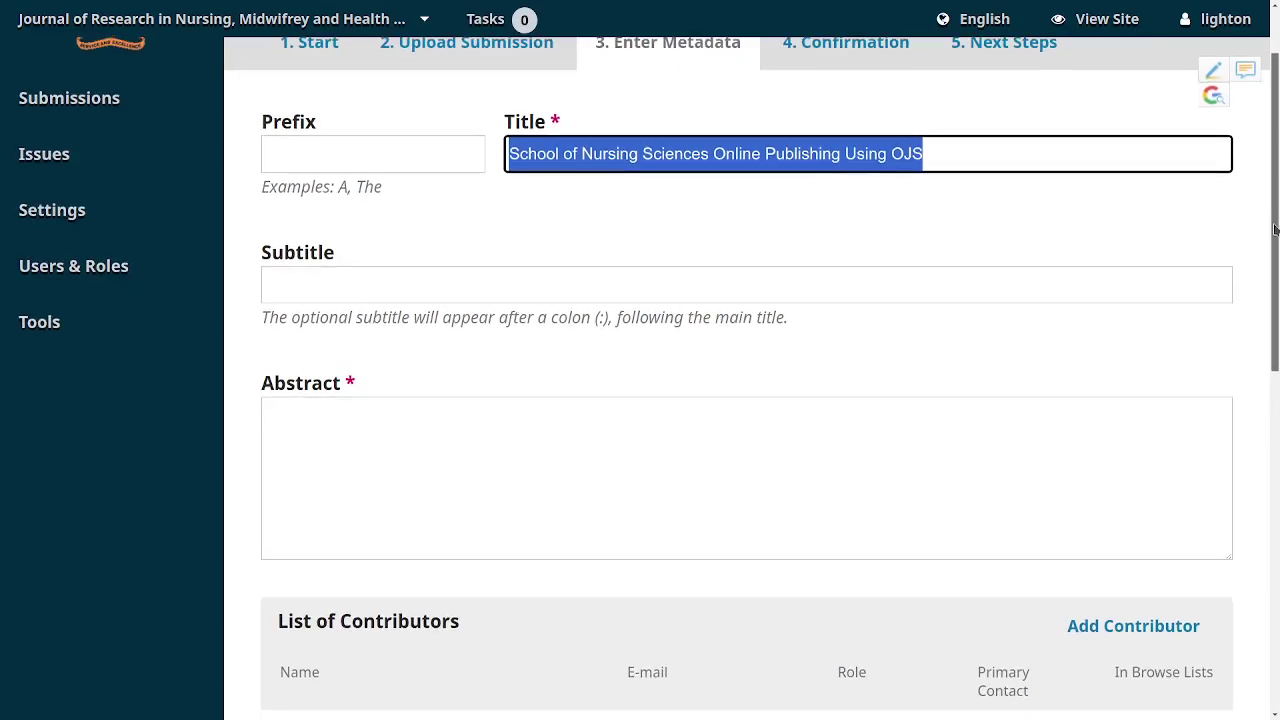
{"action": "scroll", "coordinate": [590, 210], "scroll_direction": "down", "scroll_amount": 3}
Write the abstract 'Hands-on walkthrough on how to using Open Journal Systems platform to submit, review and publish journals.'.
{"action": "left_click", "coordinate": [487, 326]}
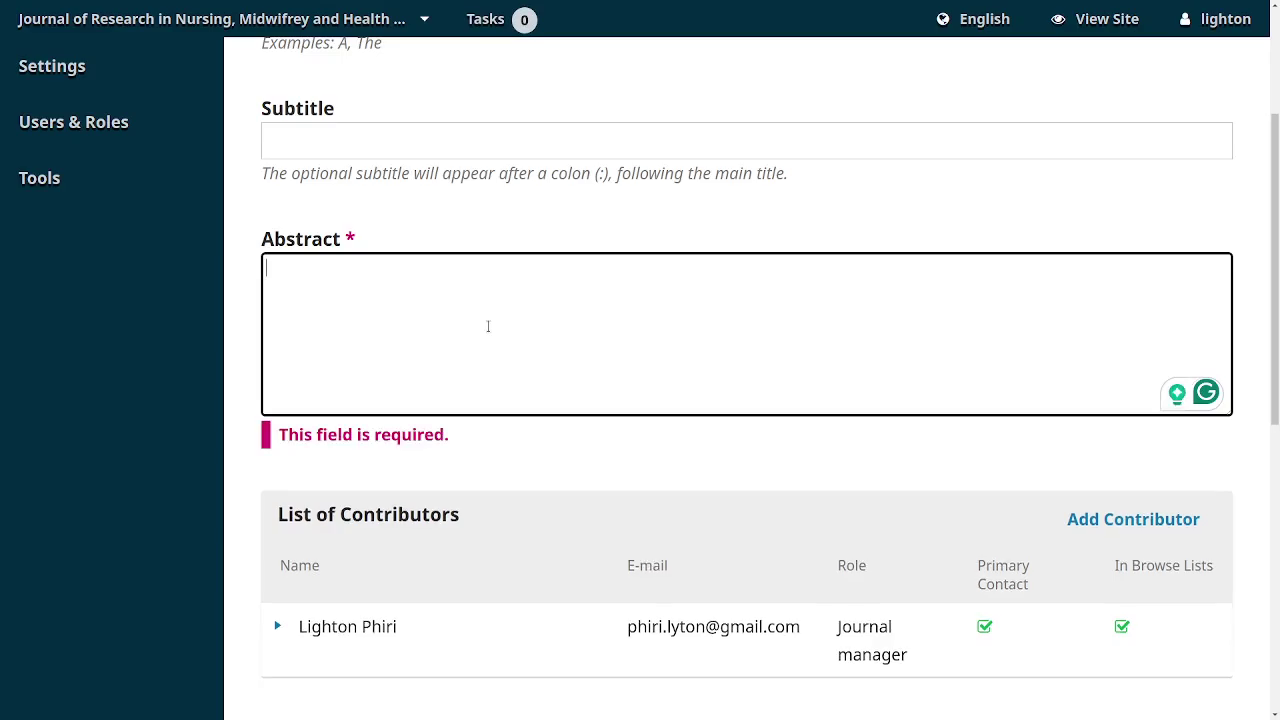
{"action": "type", "text": "Hands"}
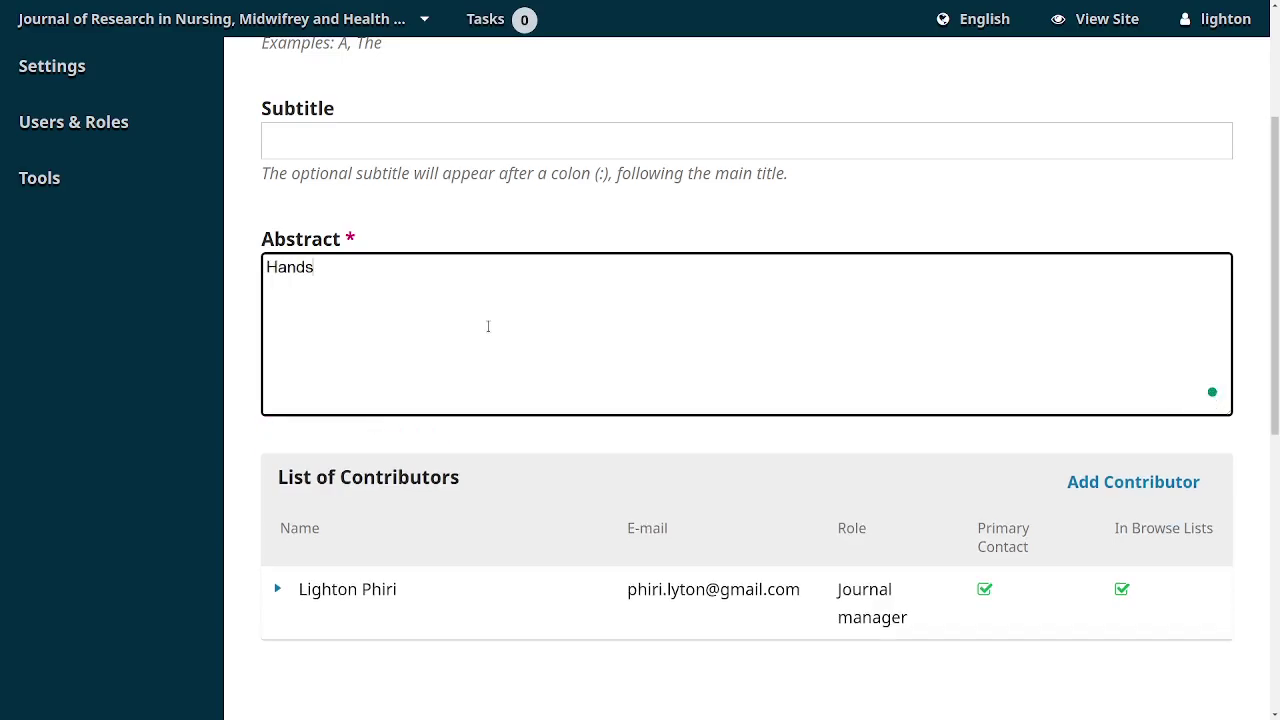
{"action": "type", "text": "-on walkthrough on "}
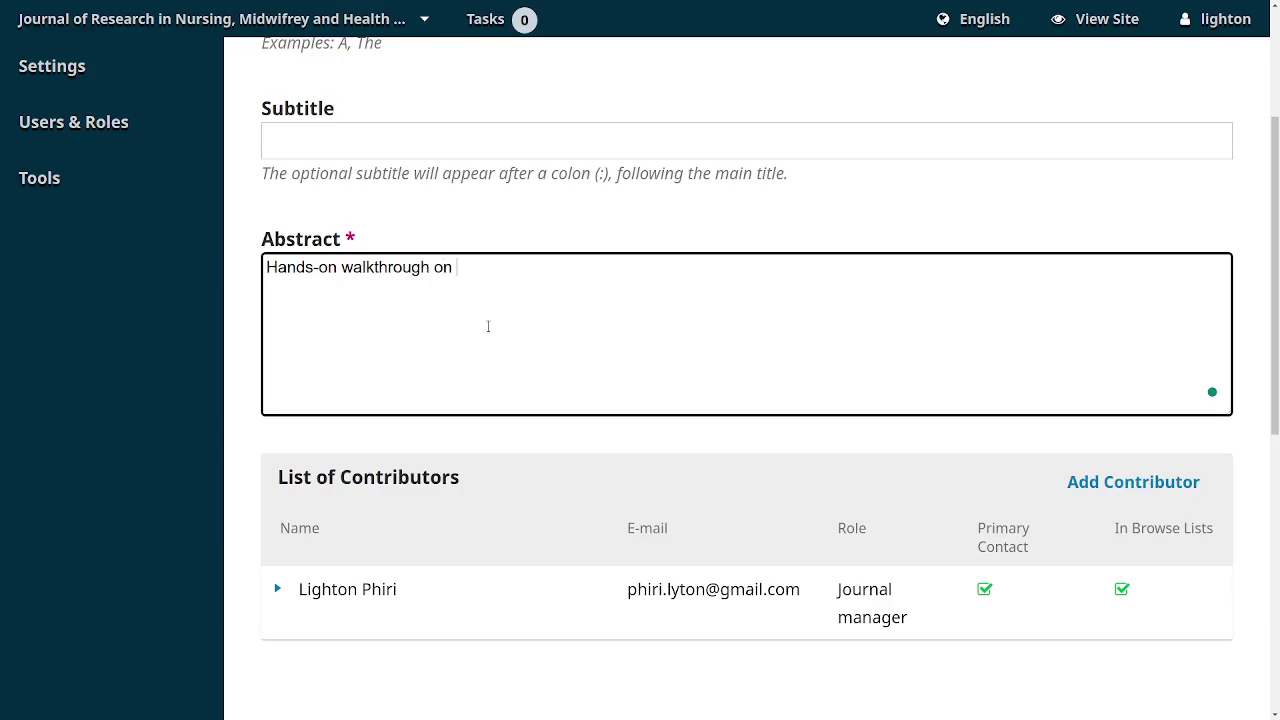
{"action": "type", "text": "how to using Open N"}
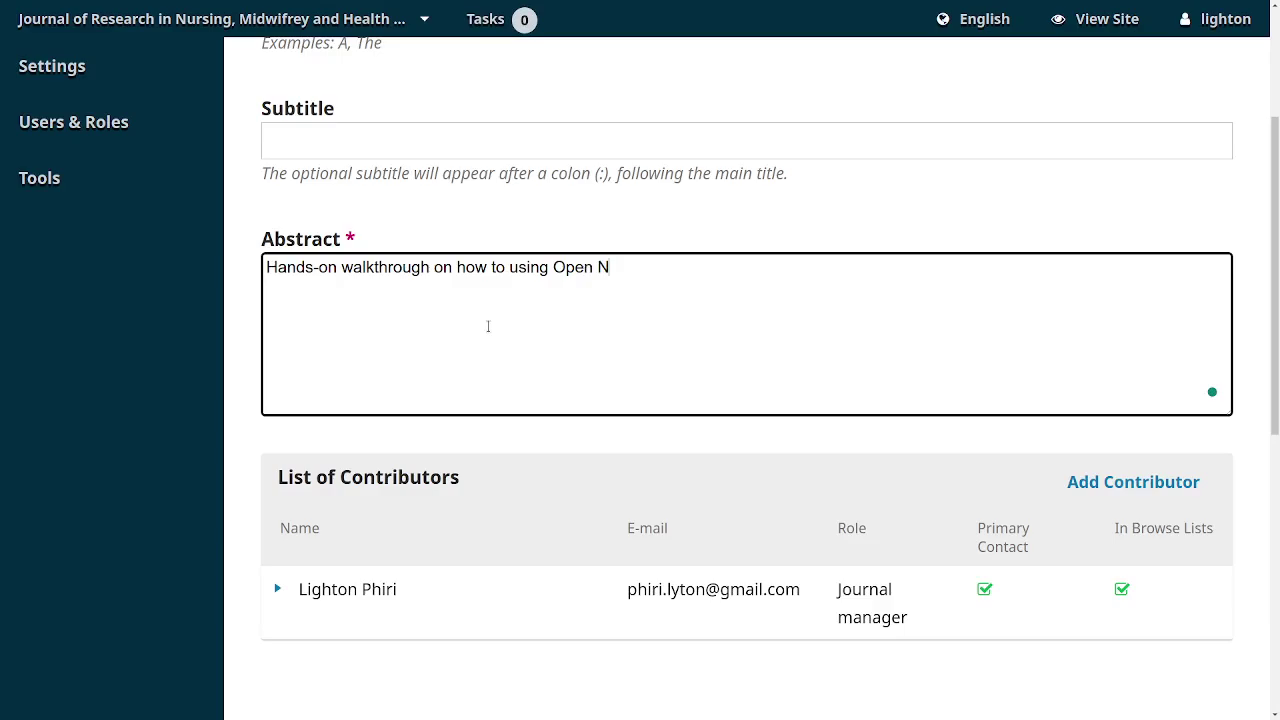
{"action": "key", "text": "BackSpace"}
{"action": "type", "text": "Journal System"}
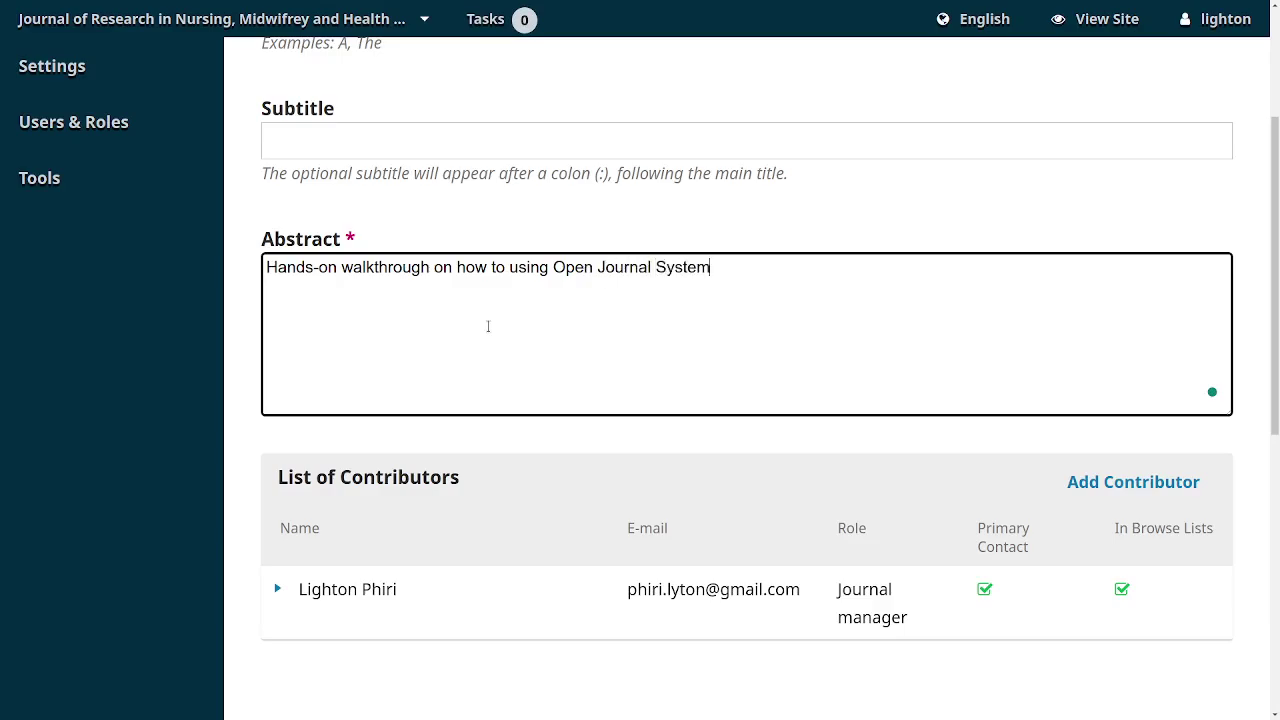
{"action": "type", "text": "s platform to submi"}
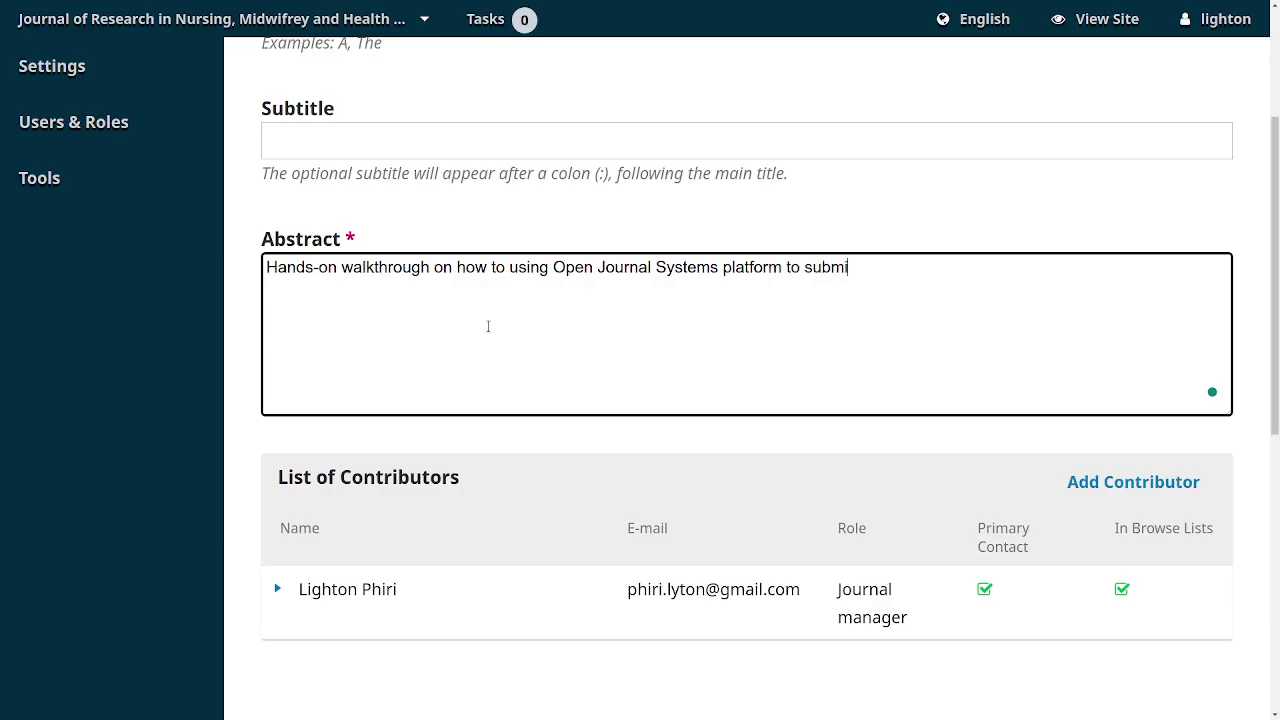
{"action": "type", "text": "t ni"}
{"action": "key", "text": "BackSpace"}
{"action": "key", "text": "BackSpace"}
{"action": "type", "text": ", review and pub"}
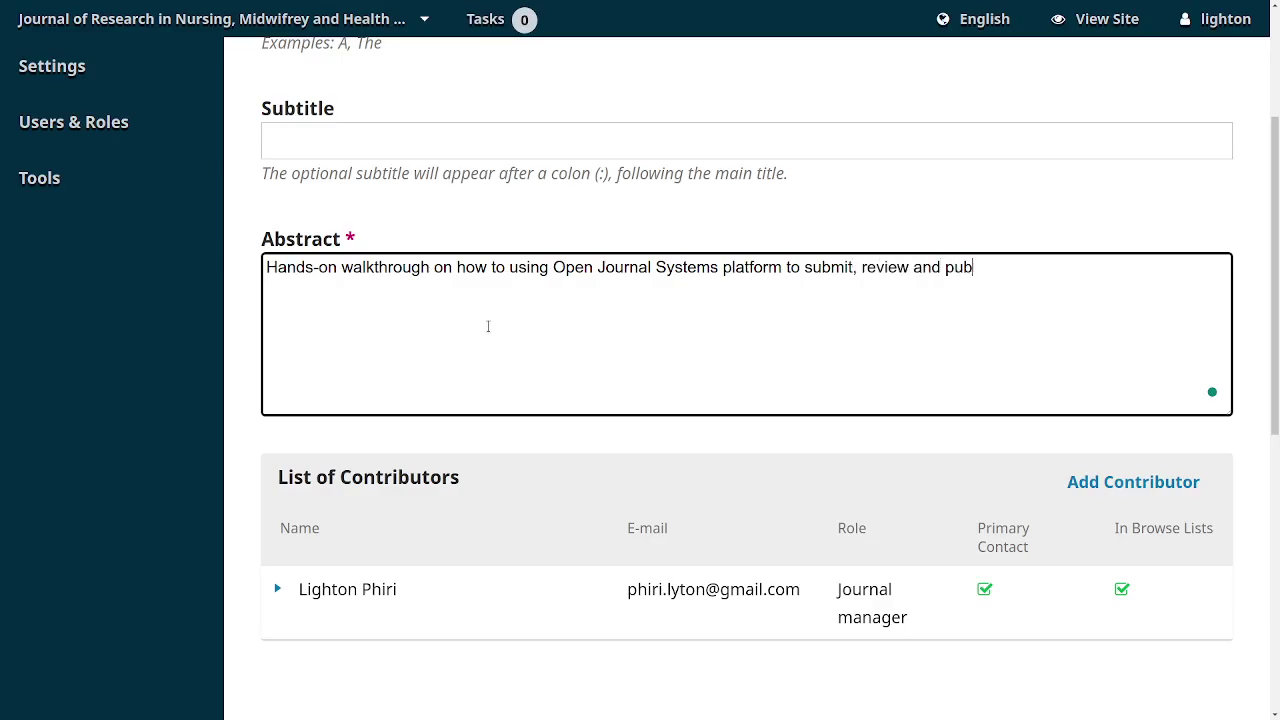
{"action": "type", "text": "lica"}
{"action": "key", "text": "BackSpace"}
{"action": "key", "text": "BackSpace"}
{"action": "type", "text": "sh journals."}
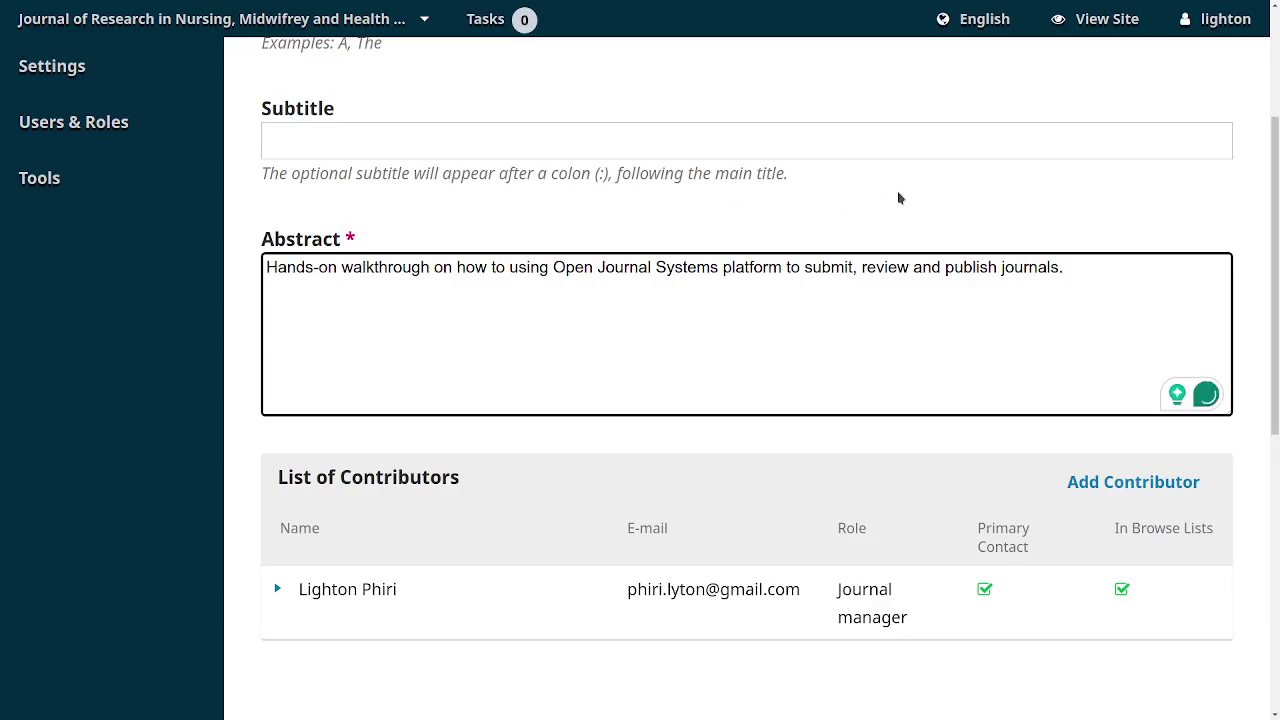
{"action": "scroll", "coordinate": [1276, 266], "scroll_direction": "down", "scroll_amount": 2}
Scroll to the List of Contributors and expand, then collapse, the journal manager's entry.
{"action": "left_click_drag", "start_coordinate": [1276, 266], "coordinate": [1276, 280]}
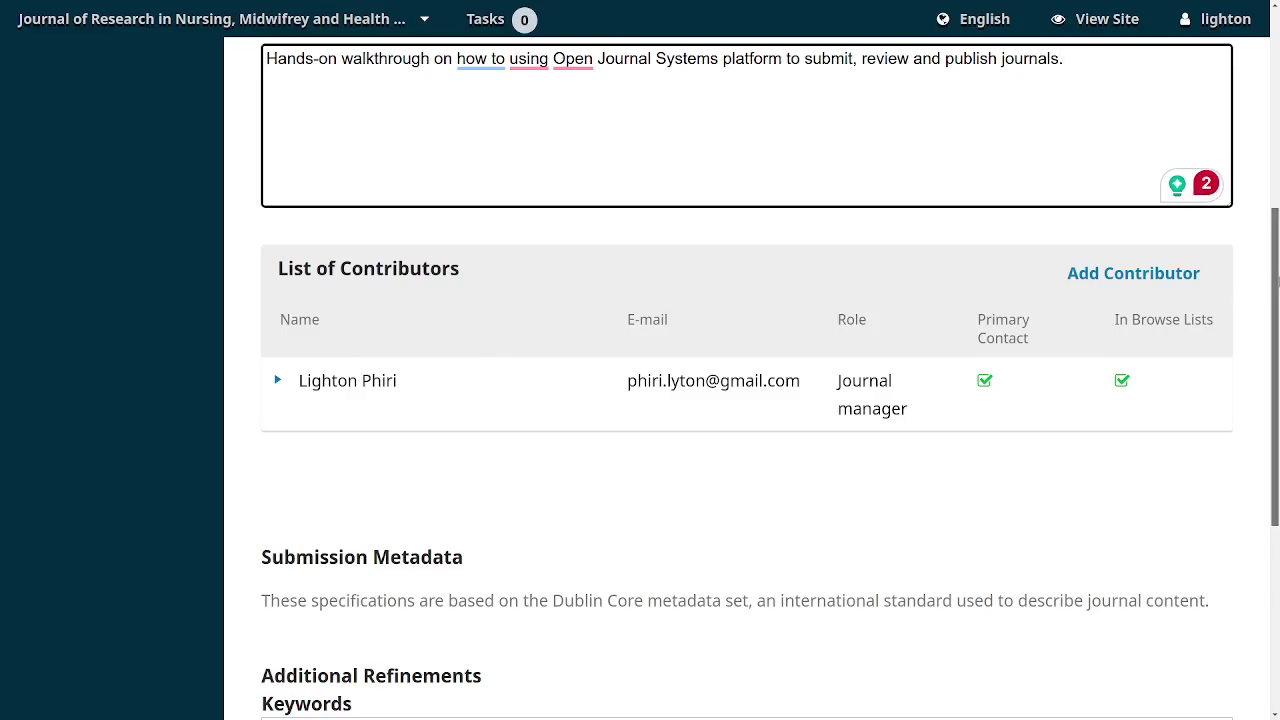
{"action": "left_click_drag", "start_coordinate": [1275, 290], "coordinate": [1276, 324]}
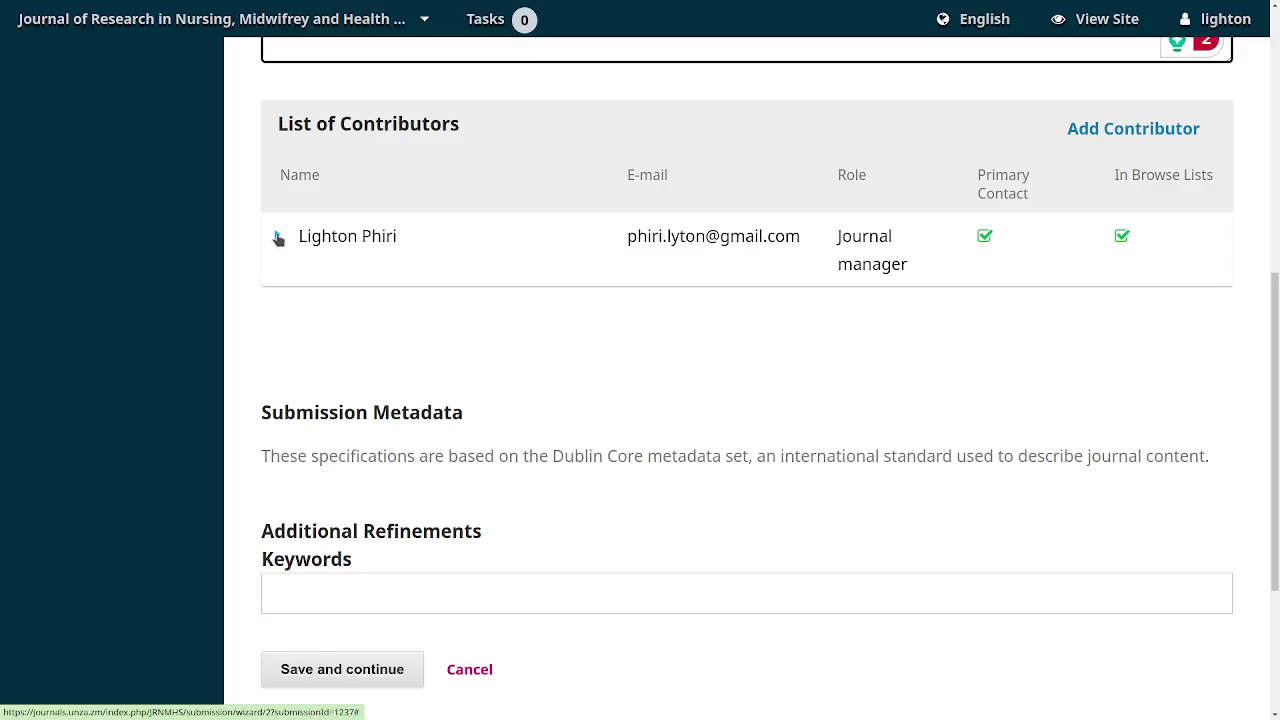
{"action": "left_click", "coordinate": [279, 238]}
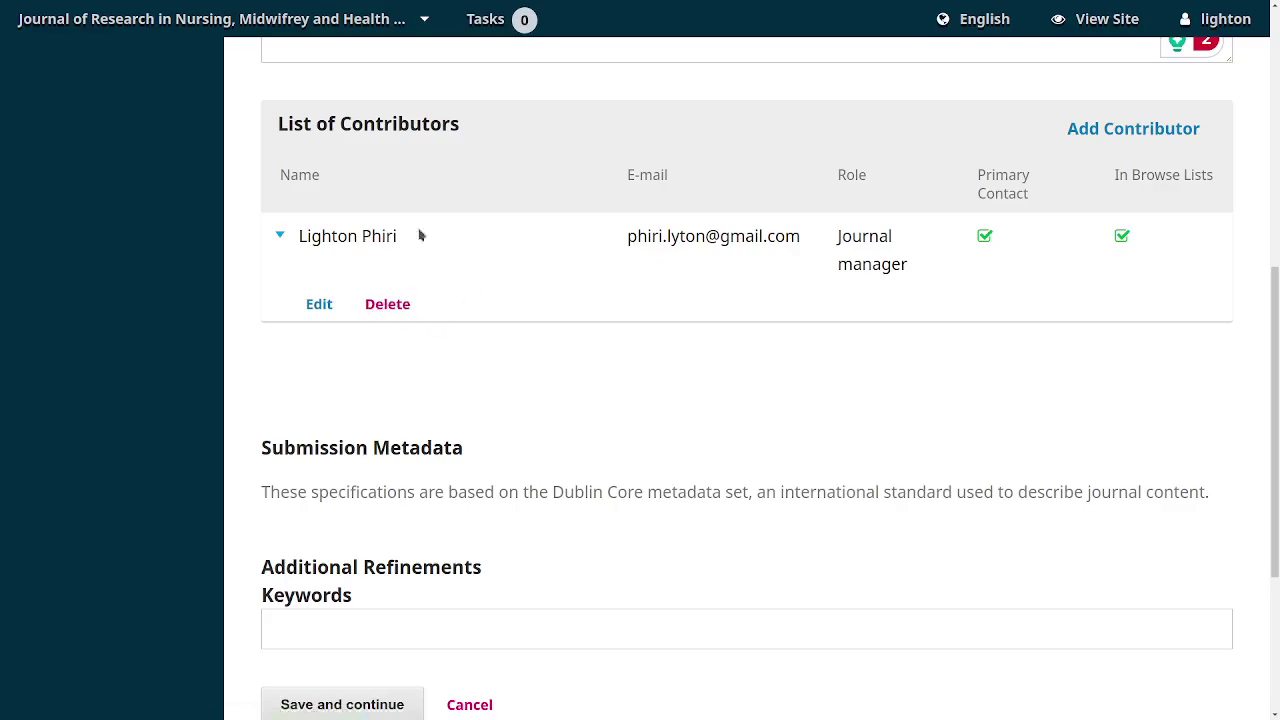
{"action": "left_click", "coordinate": [280, 239]}
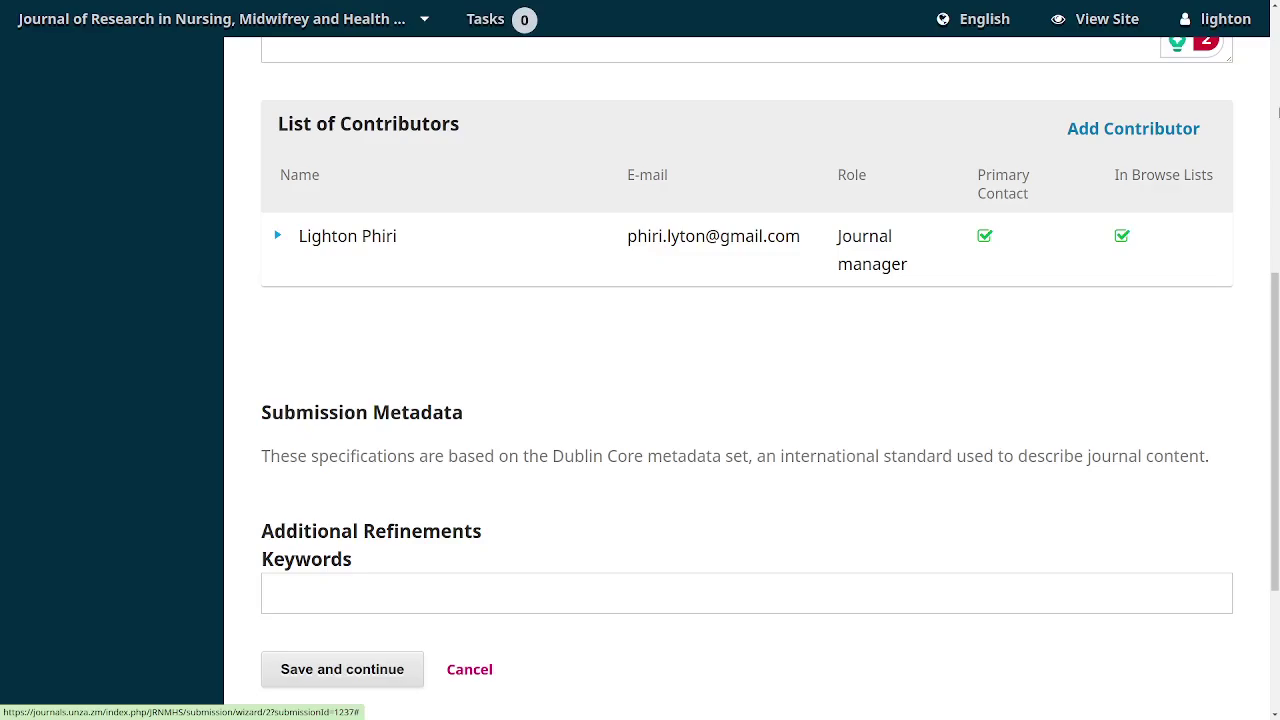
{"action": "left_click_drag", "start_coordinate": [1276, 350], "coordinate": [1276, 295]}
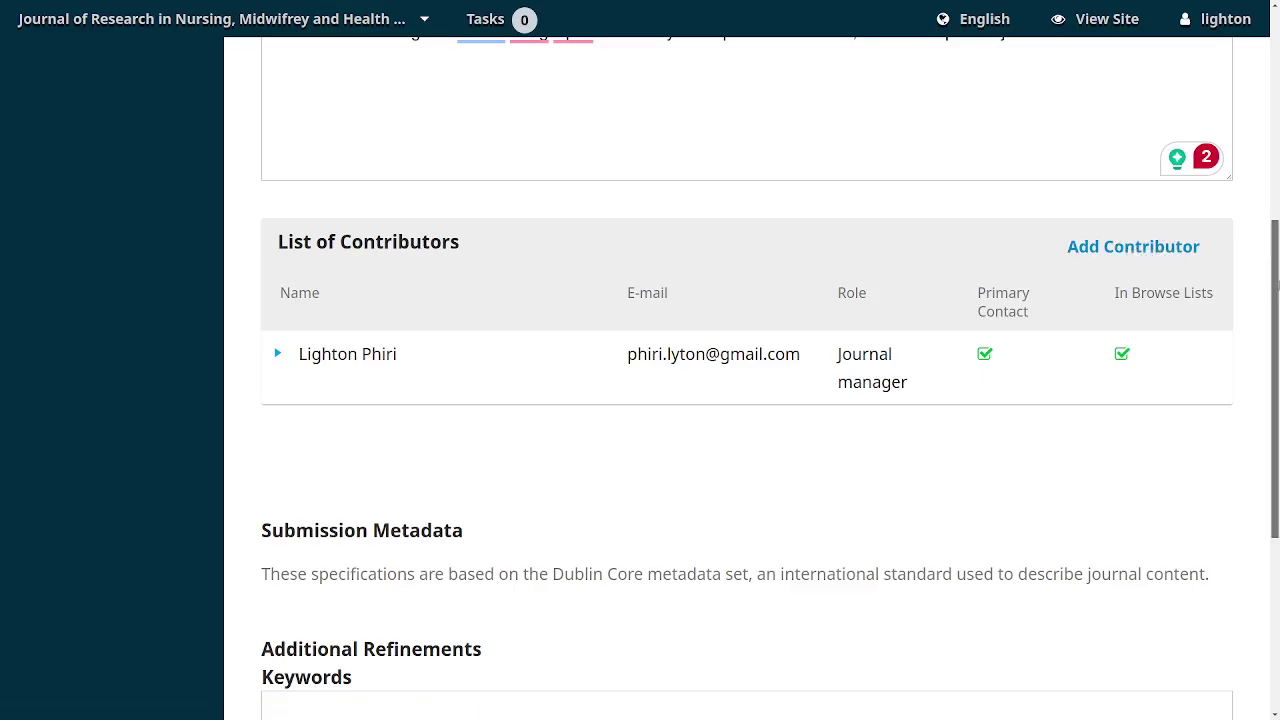
{"action": "left_click_drag", "start_coordinate": [1276, 266], "coordinate": [1276, 56]}
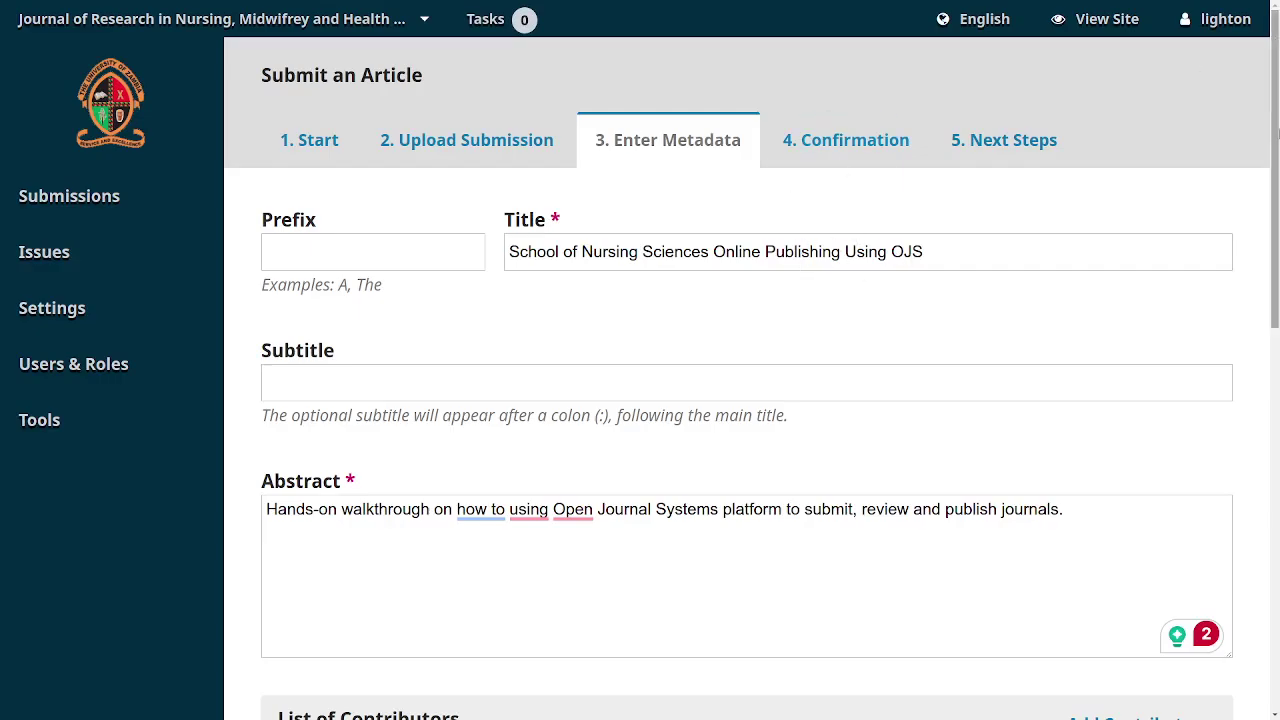
{"action": "left_click_drag", "start_coordinate": [1277, 118], "coordinate": [1245, 330]}
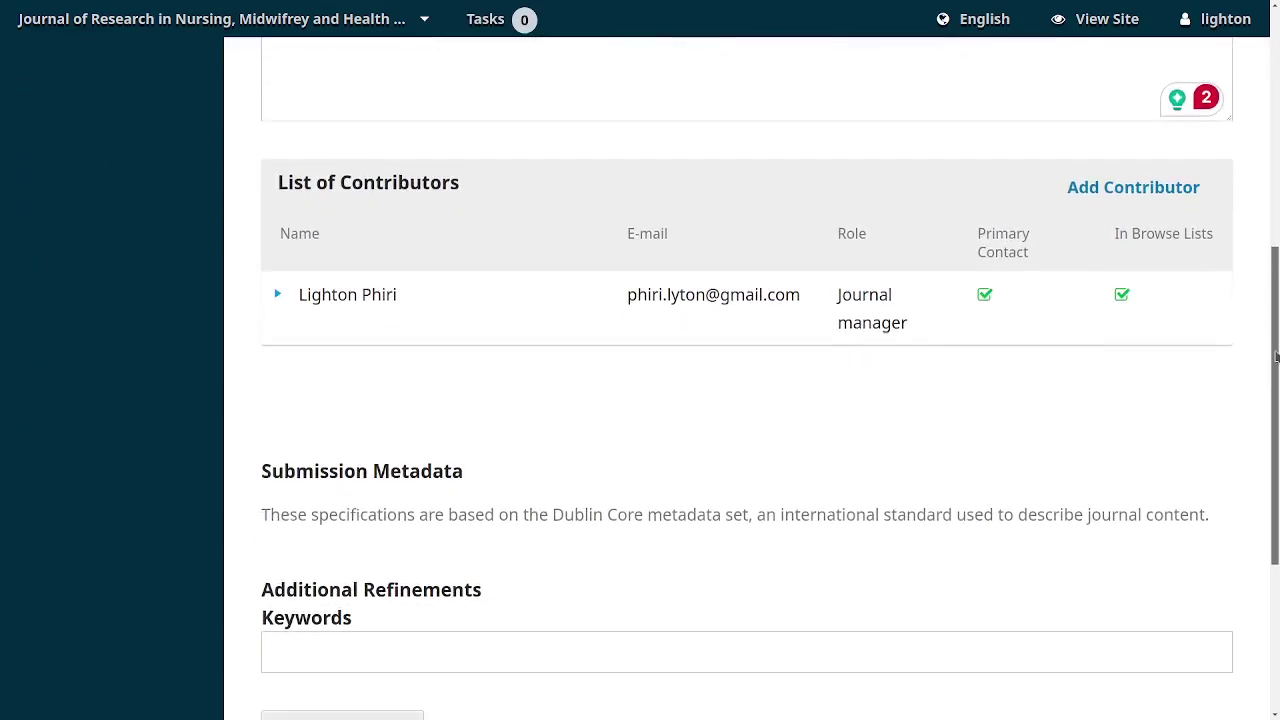
Add a new contributor and enter the co-author's first and last name.
{"action": "left_click", "coordinate": [1108, 190]}
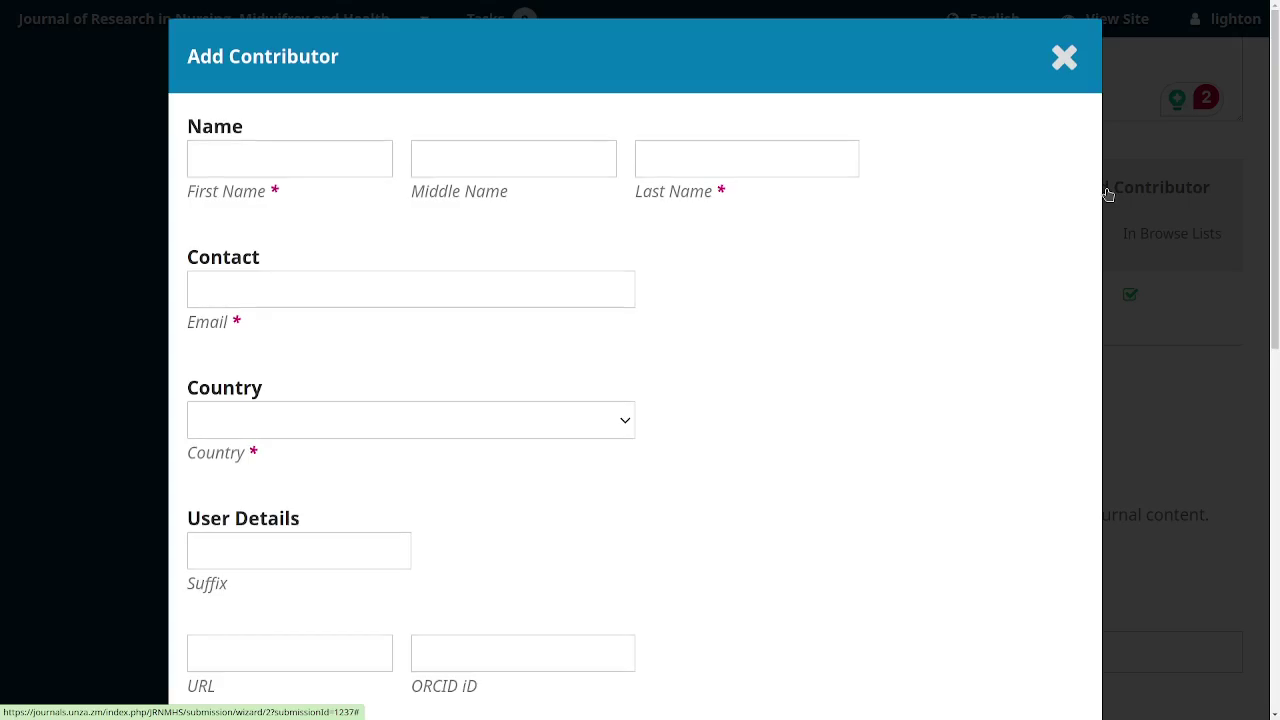
{"action": "left_click", "coordinate": [350, 142]}
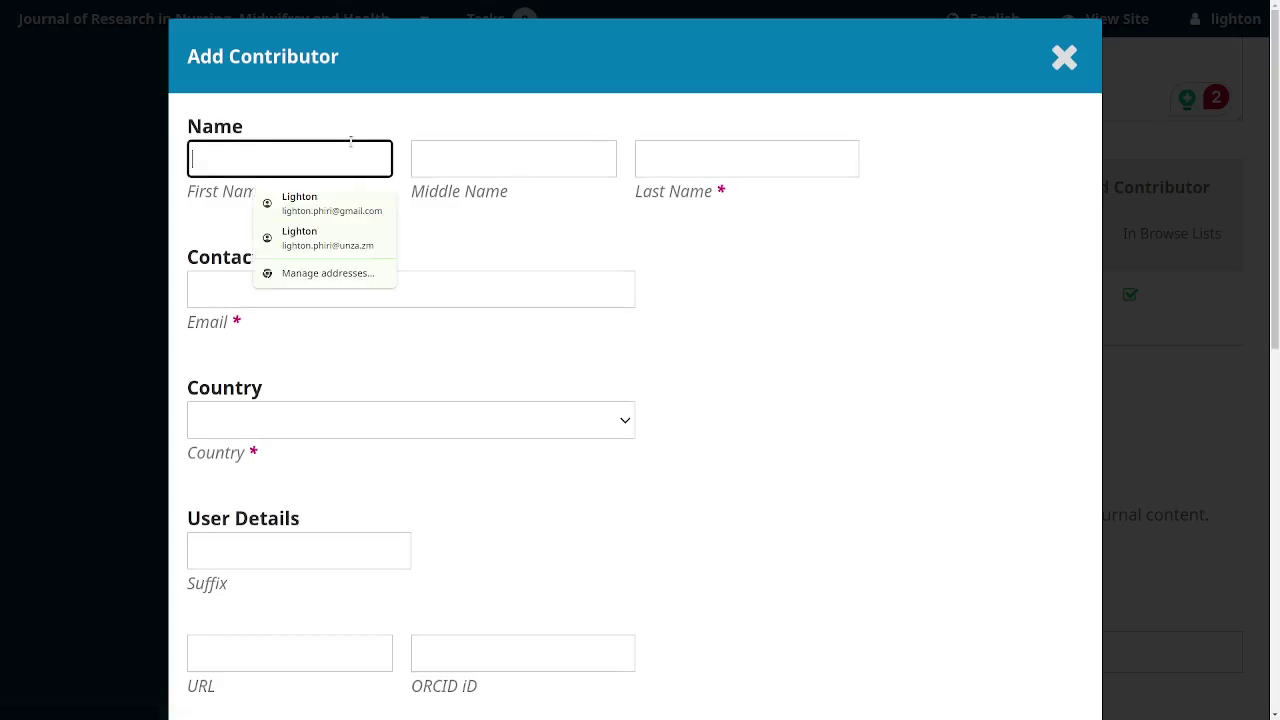
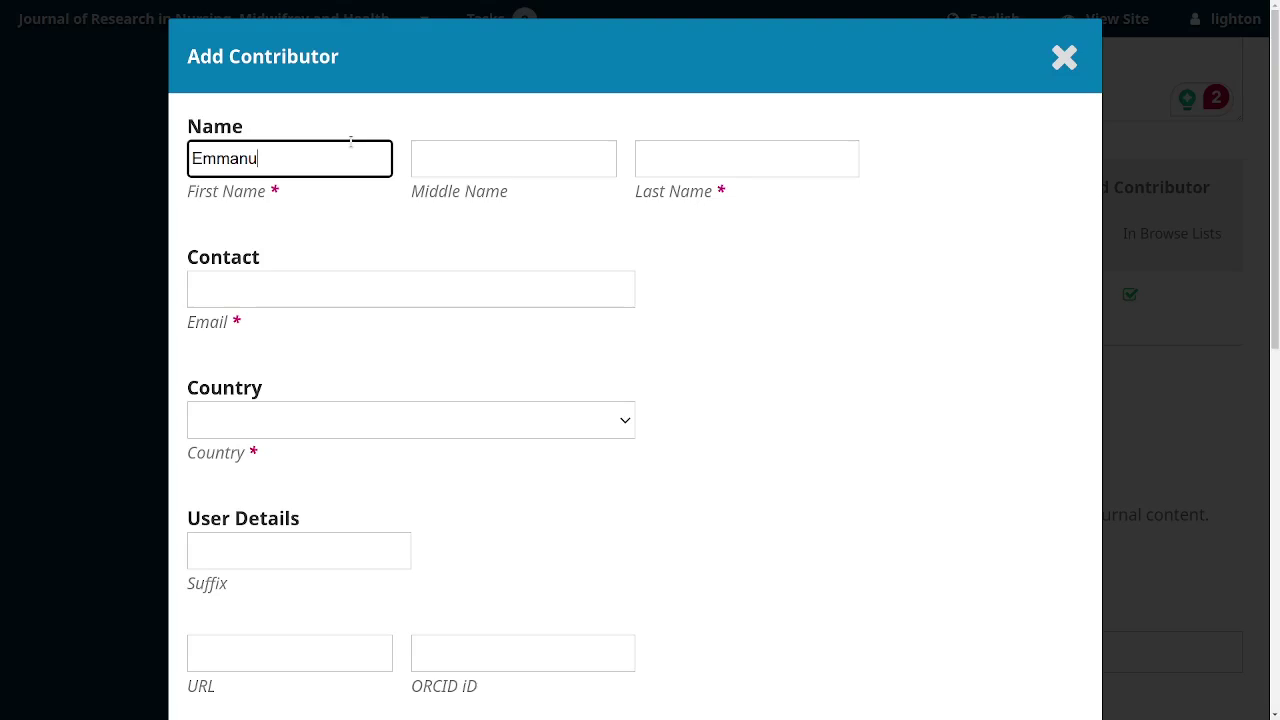
{"action": "key", "text": "Tab"}
{"action": "key", "text": "Tab"}
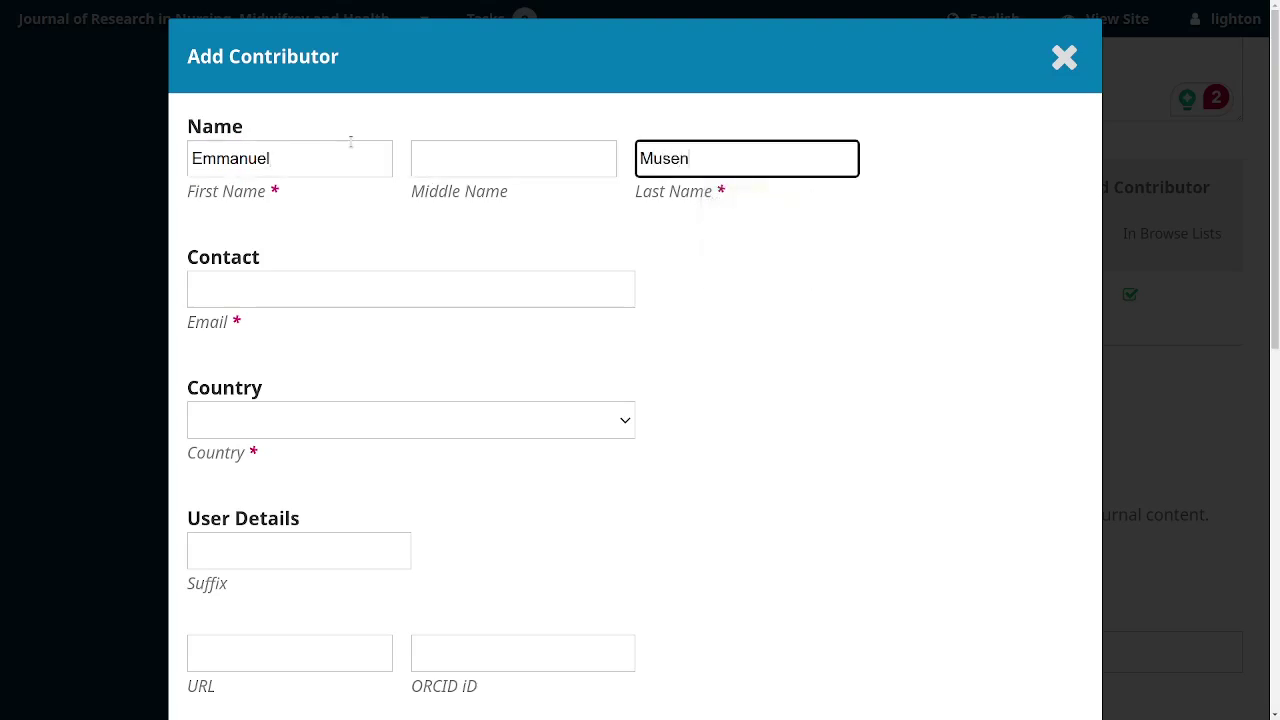
{"action": "key", "text": "Tab"}
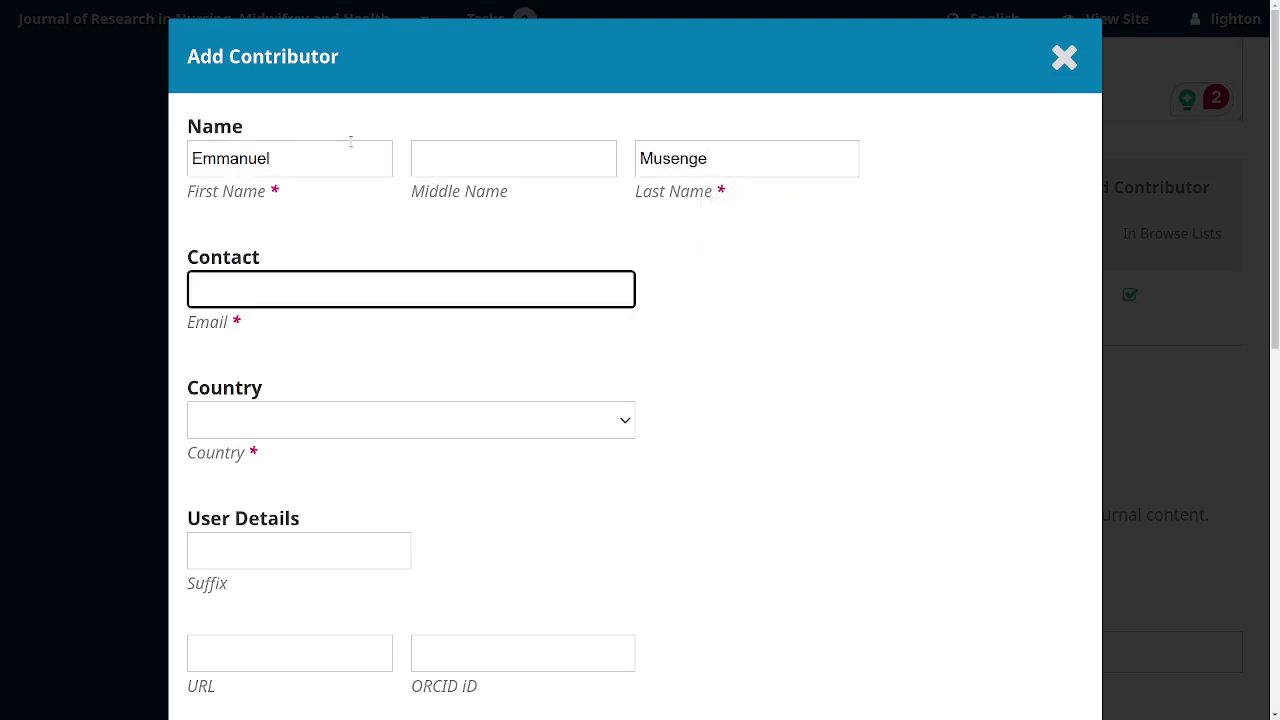
Fill the contributor's e-mail from the saved suggestion and set Country to Zambia.
{"action": "type", "text": "e"}
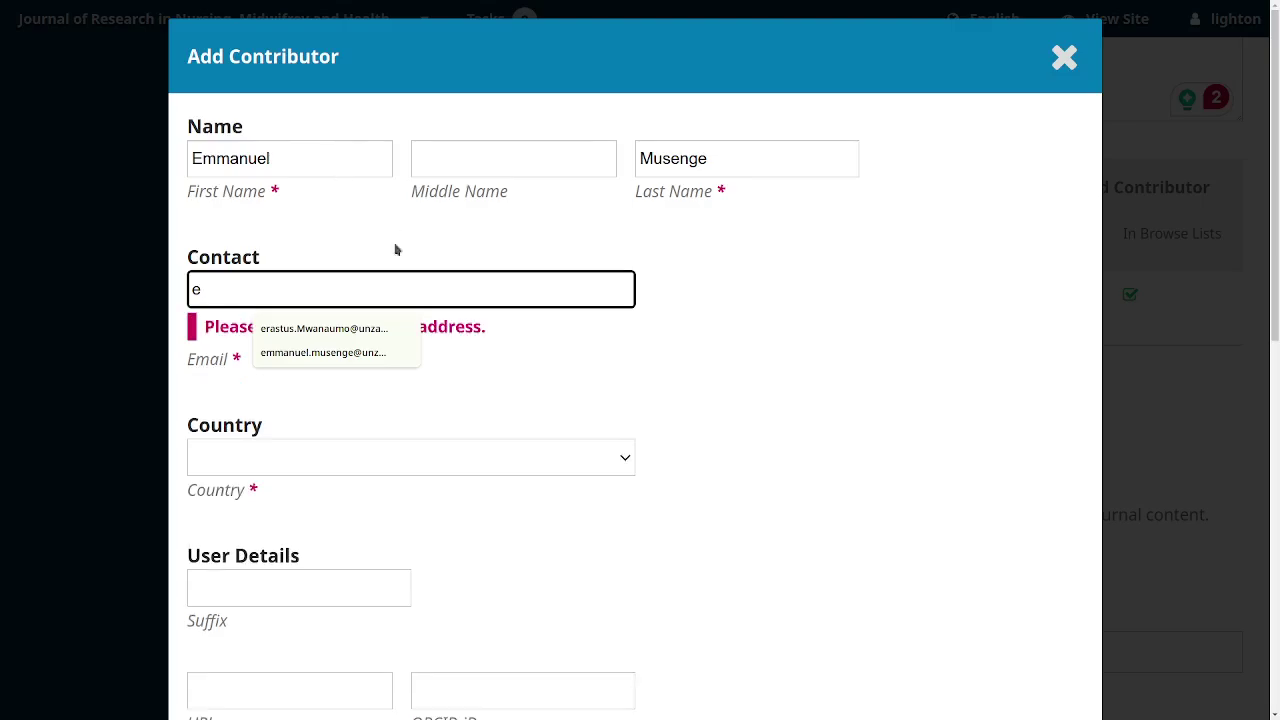
{"action": "left_click", "coordinate": [329, 356]}
{"action": "key", "text": "Tab"}
{"action": "left_click", "coordinate": [286, 437]}
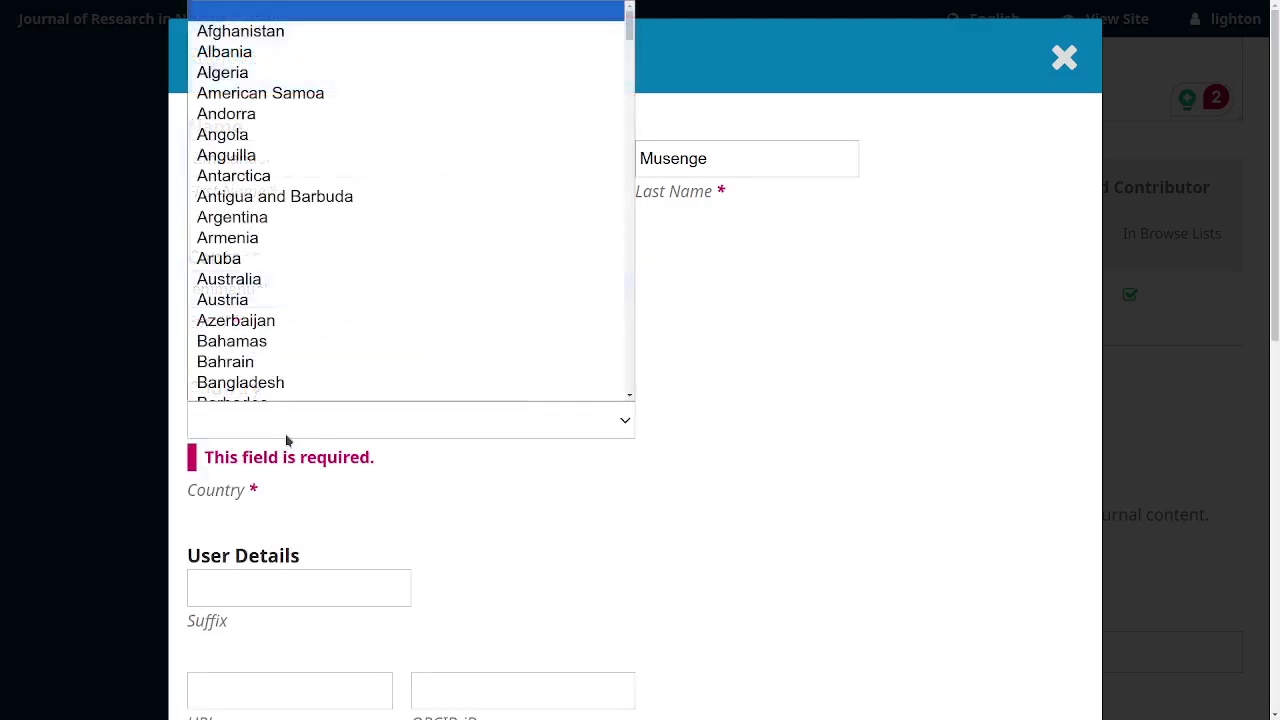
{"action": "key", "text": "z"}
{"action": "left_click", "coordinate": [262, 392]}
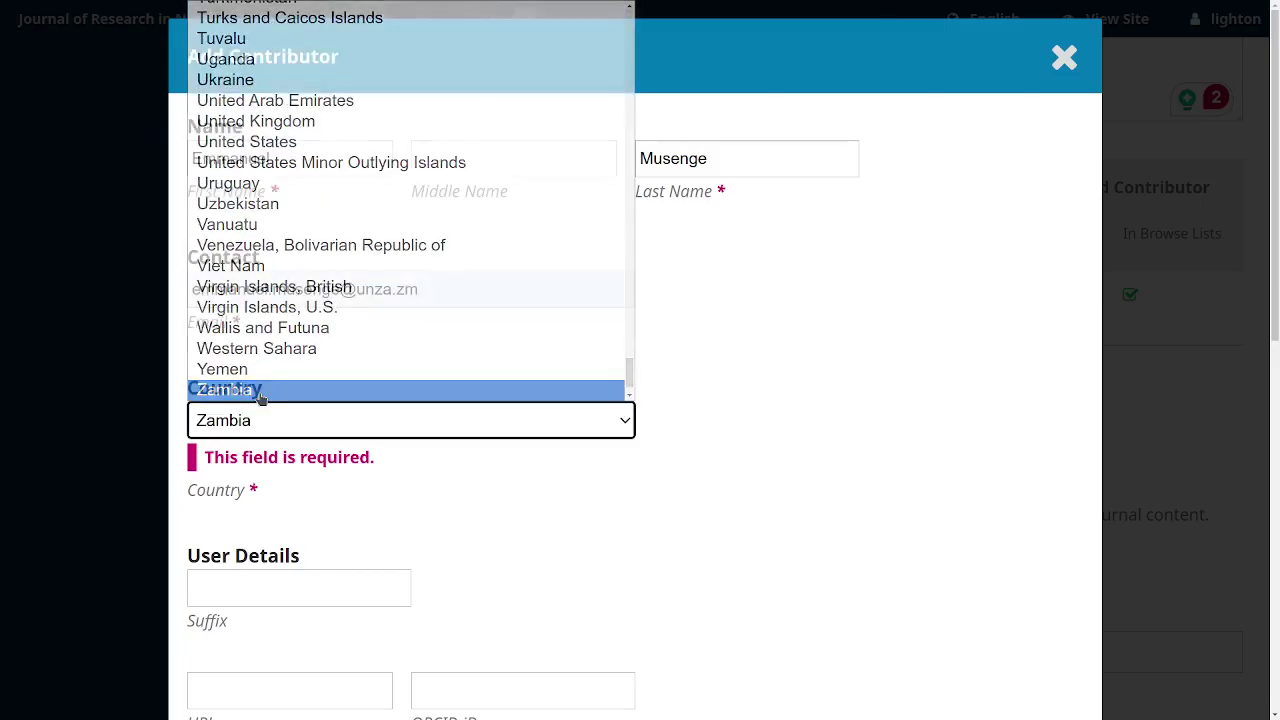
{"action": "scroll", "coordinate": [302, 414], "scroll_direction": "down", "scroll_amount": 3}
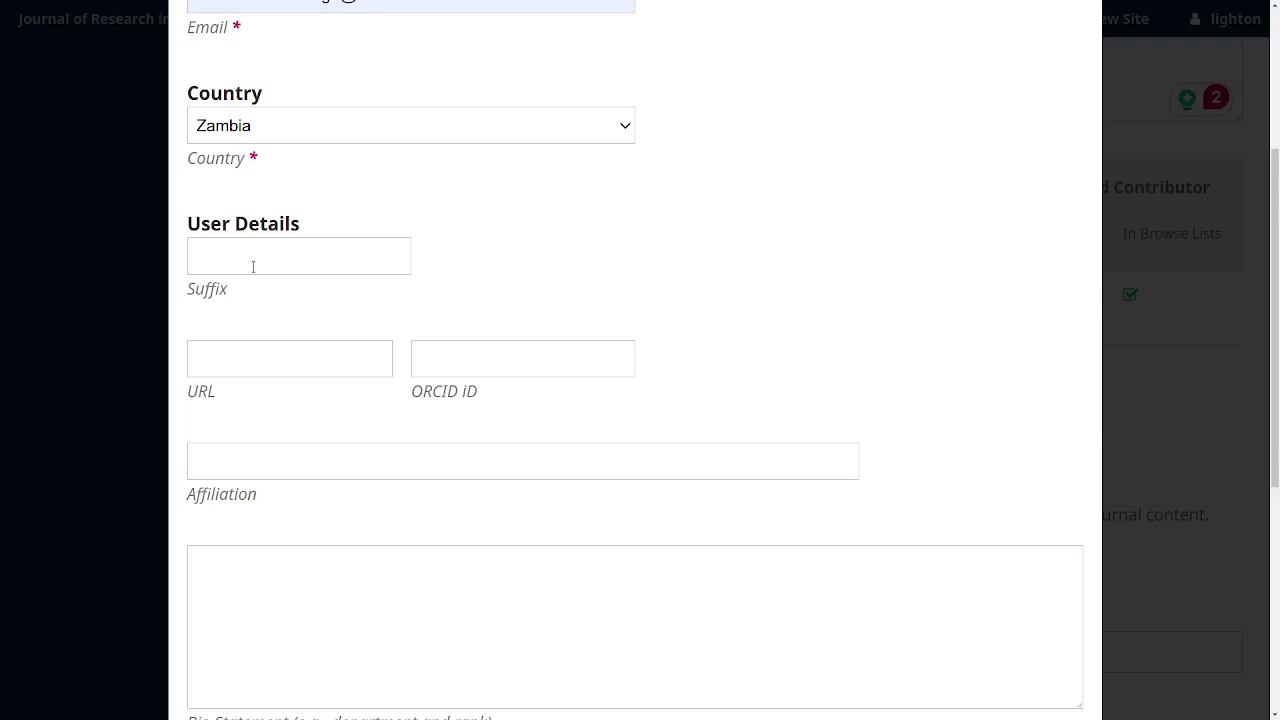
Visit the Suffix, ORCID iD and URL fields, leaving them empty, then return to Google Scholar.
{"action": "left_click", "coordinate": [253, 267]}
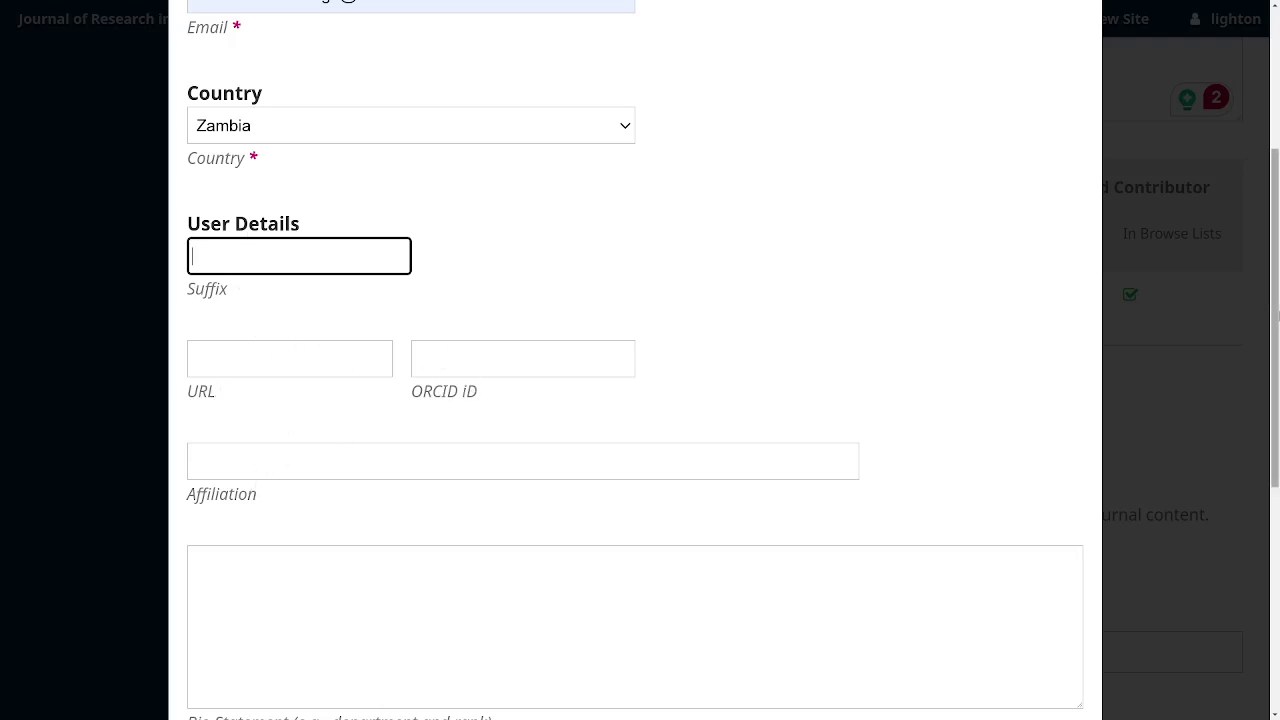
{"action": "mouse_move", "coordinate": [1276, 316]}
{"action": "left_mouse_down"}
{"action": "mouse_move", "coordinate": [1272, 450]}
{"action": "mouse_move", "coordinate": [1257, 371]}
{"action": "mouse_move", "coordinate": [1276, 632]}
{"action": "mouse_move", "coordinate": [1276, 152]}
{"action": "mouse_move", "coordinate": [1276, 334]}
{"action": "left_mouse_up"}
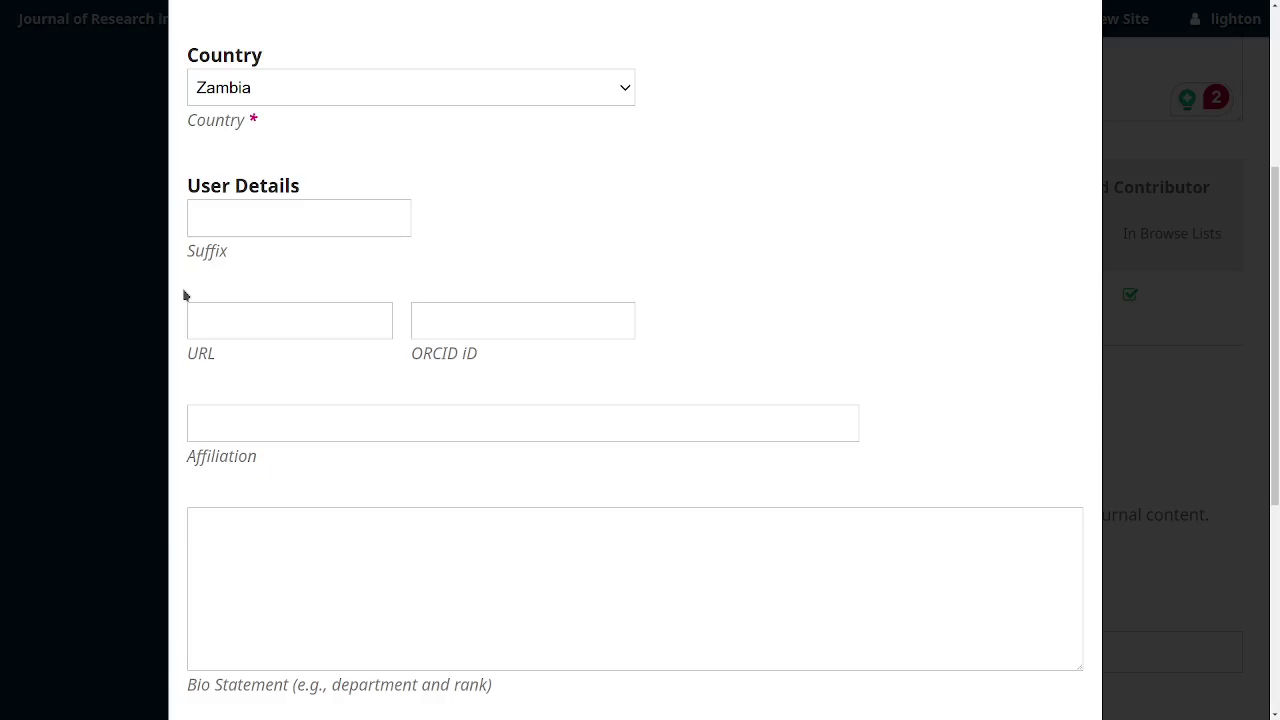
{"action": "left_click", "coordinate": [465, 330]}
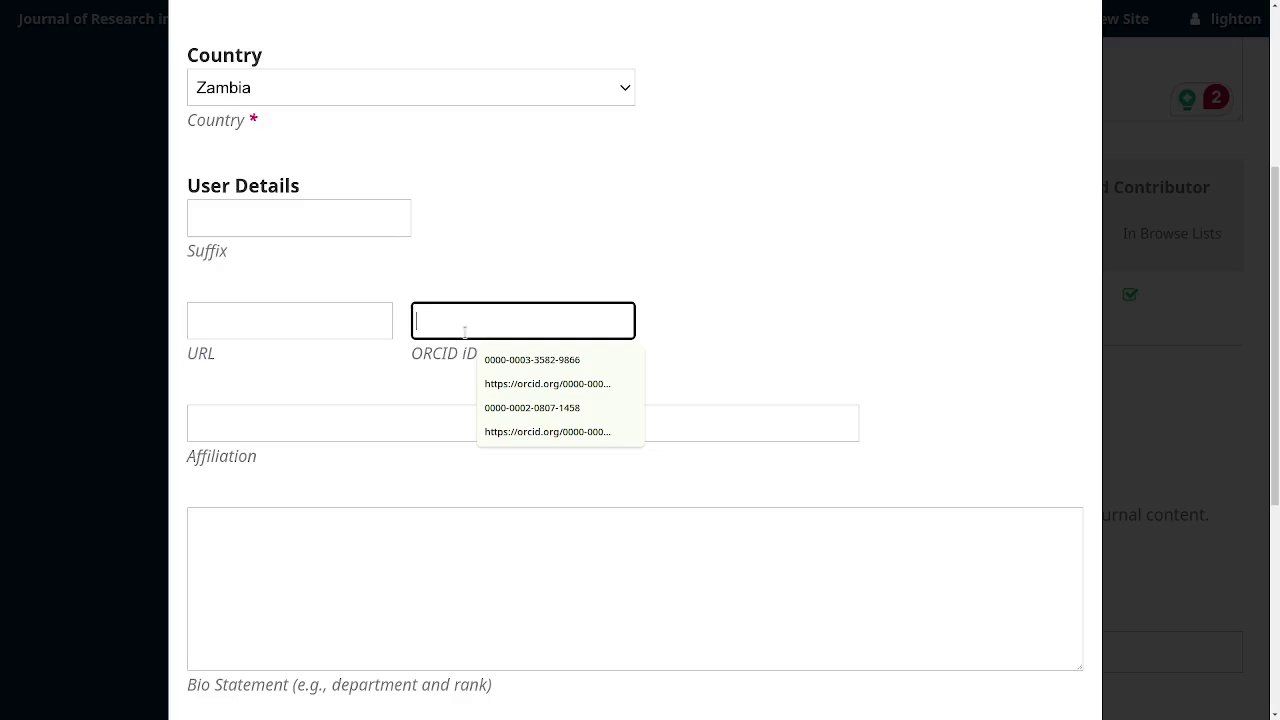
{"action": "left_click", "coordinate": [321, 316]}
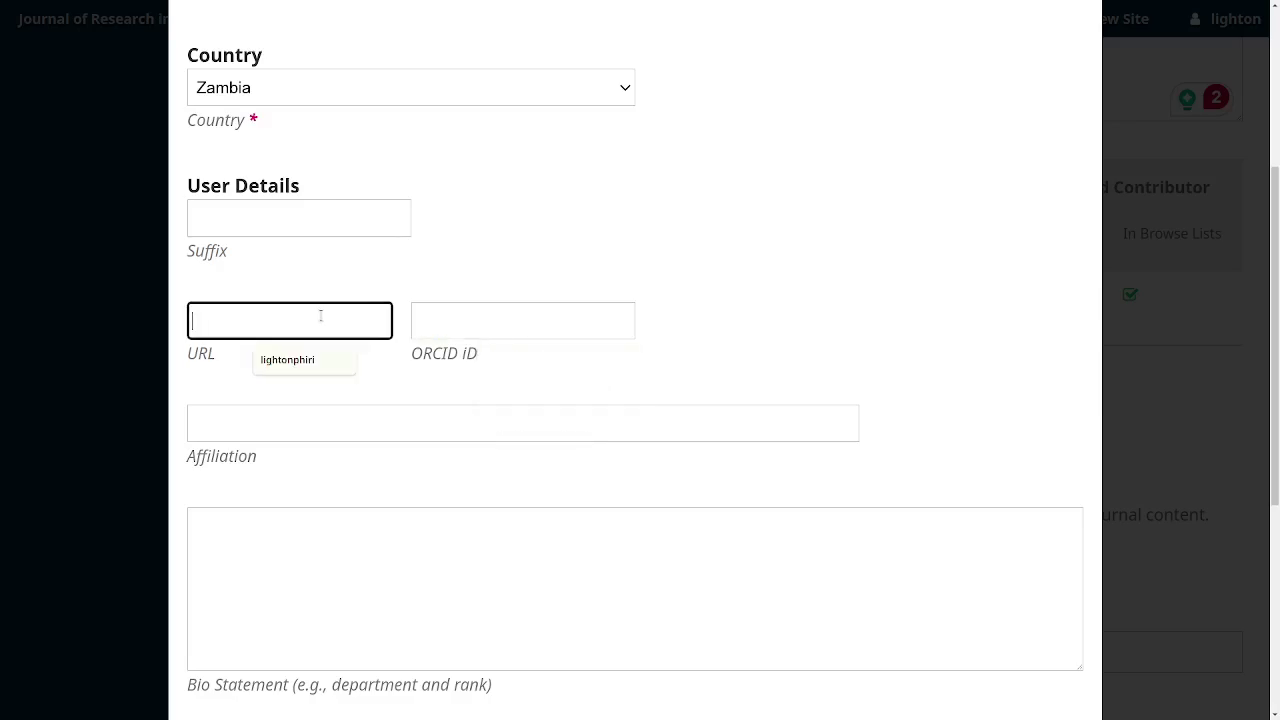
{"action": "left_click", "coordinate": [466, 327]}
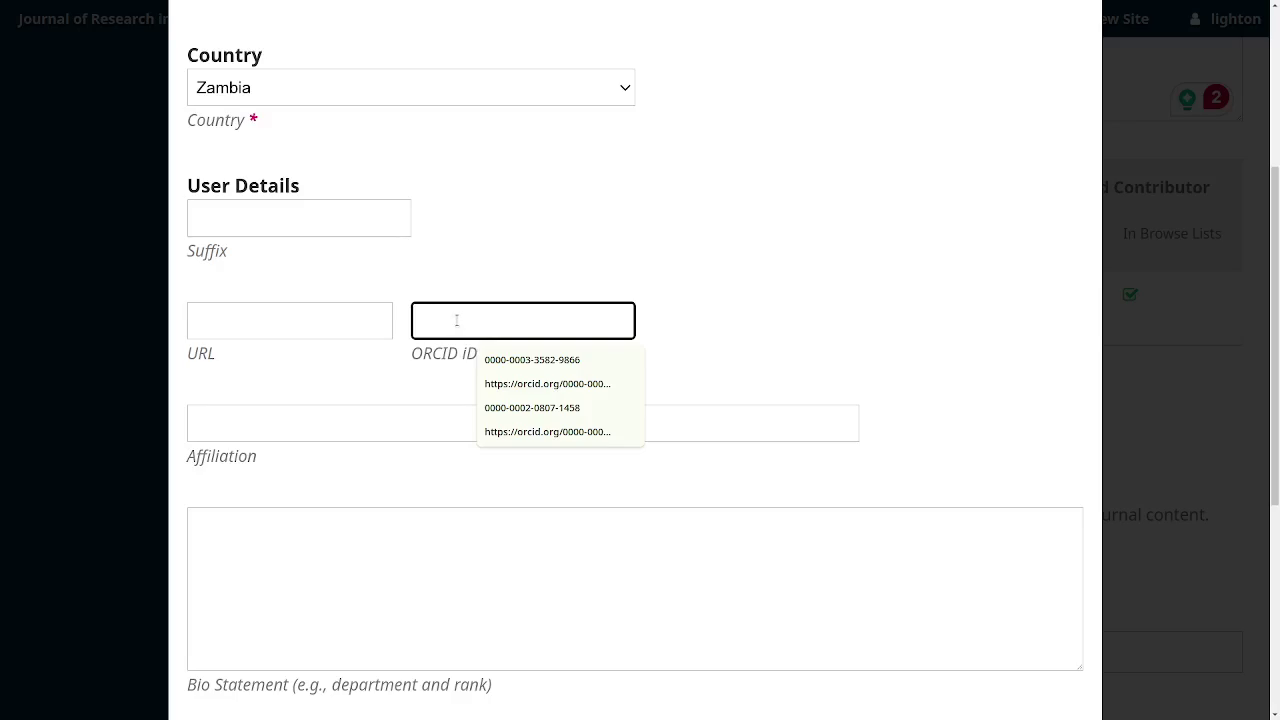
{"action": "key", "text": "alt+Tab"}
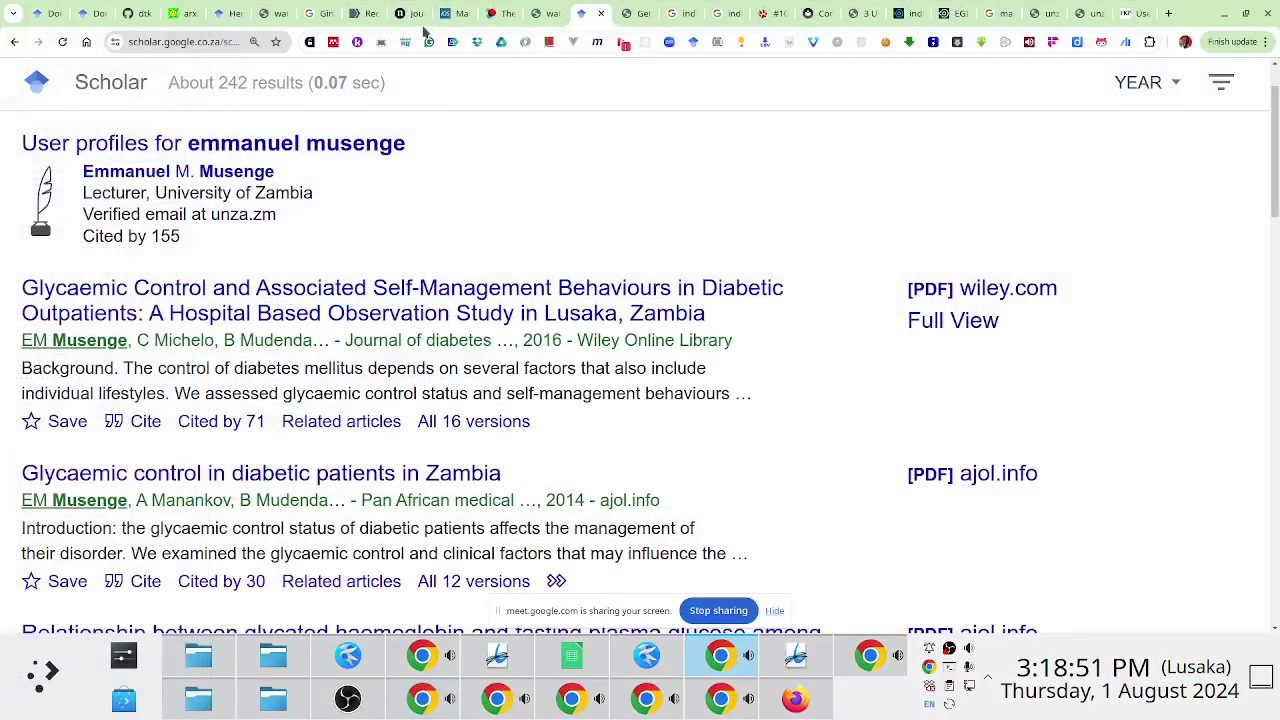
Open the co-author's ORCID profile page in a new Chrome tab.
{"action": "left_click", "coordinate": [1168, 13]}
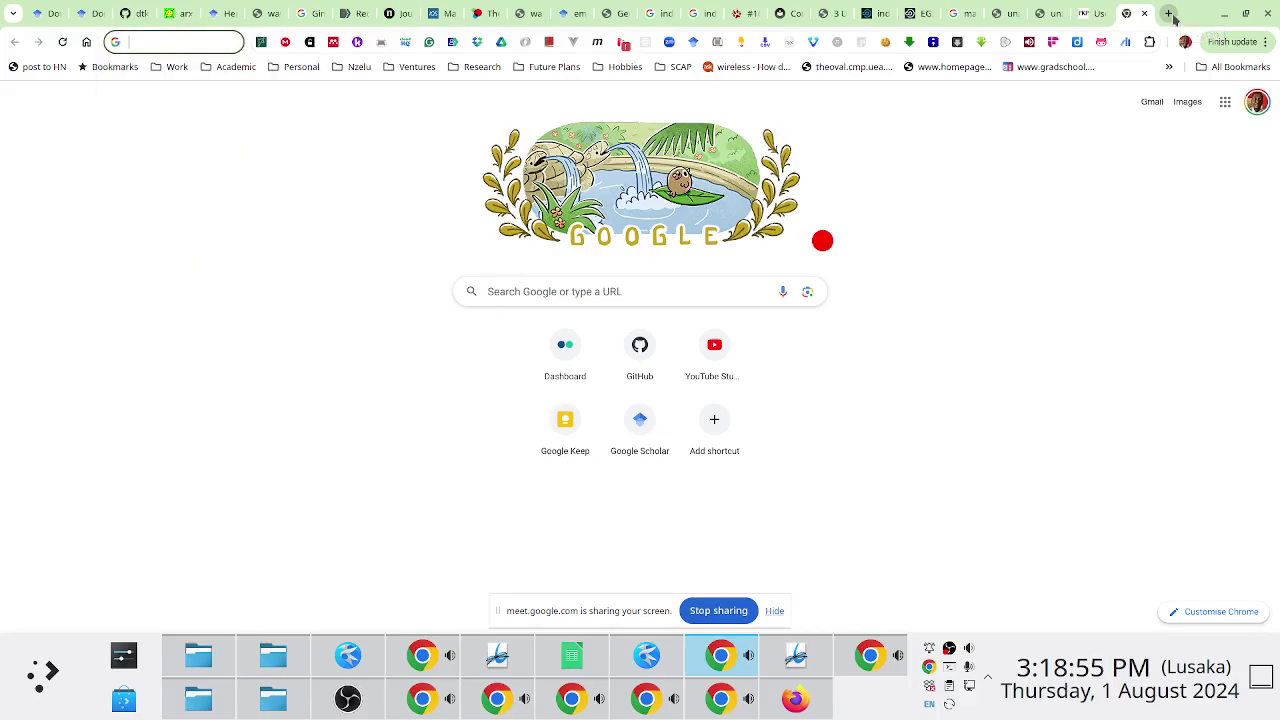
{"action": "type", "text": "orcid.org"}
{"action": "key", "text": "Down"}
{"action": "key", "text": "Up"}
{"action": "key", "text": "Down"}
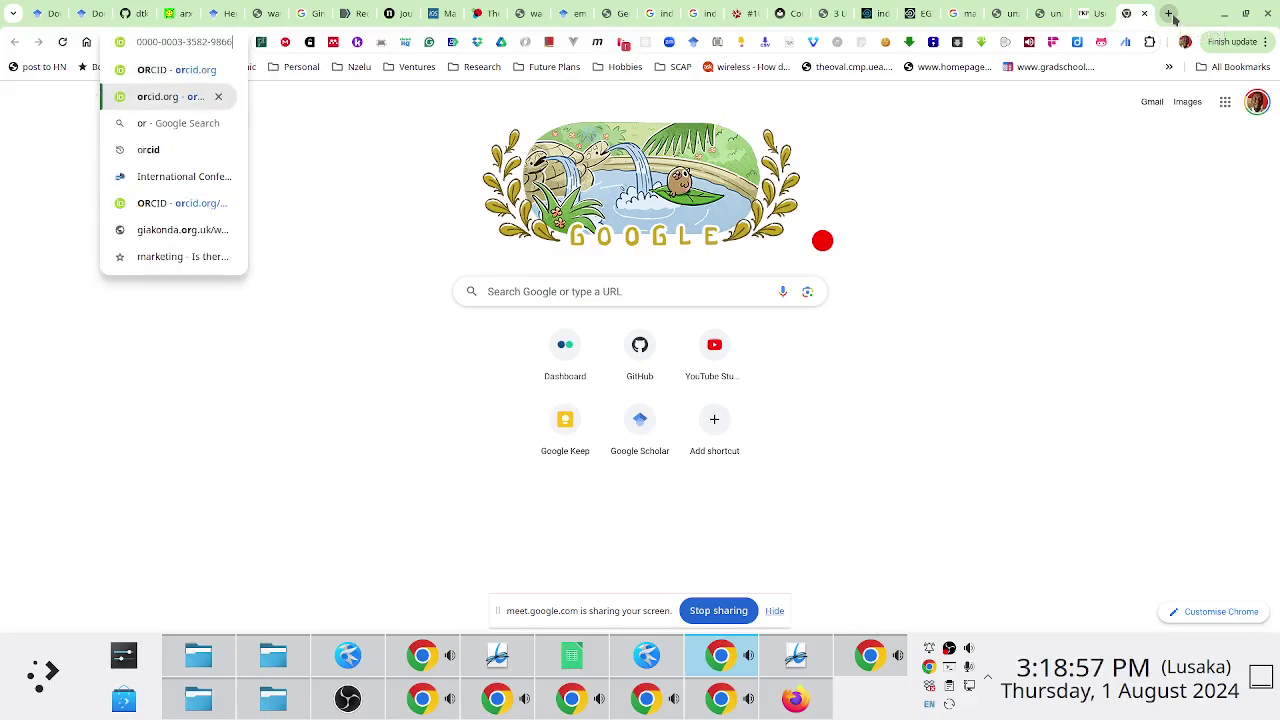
{"action": "key", "text": "Return"}
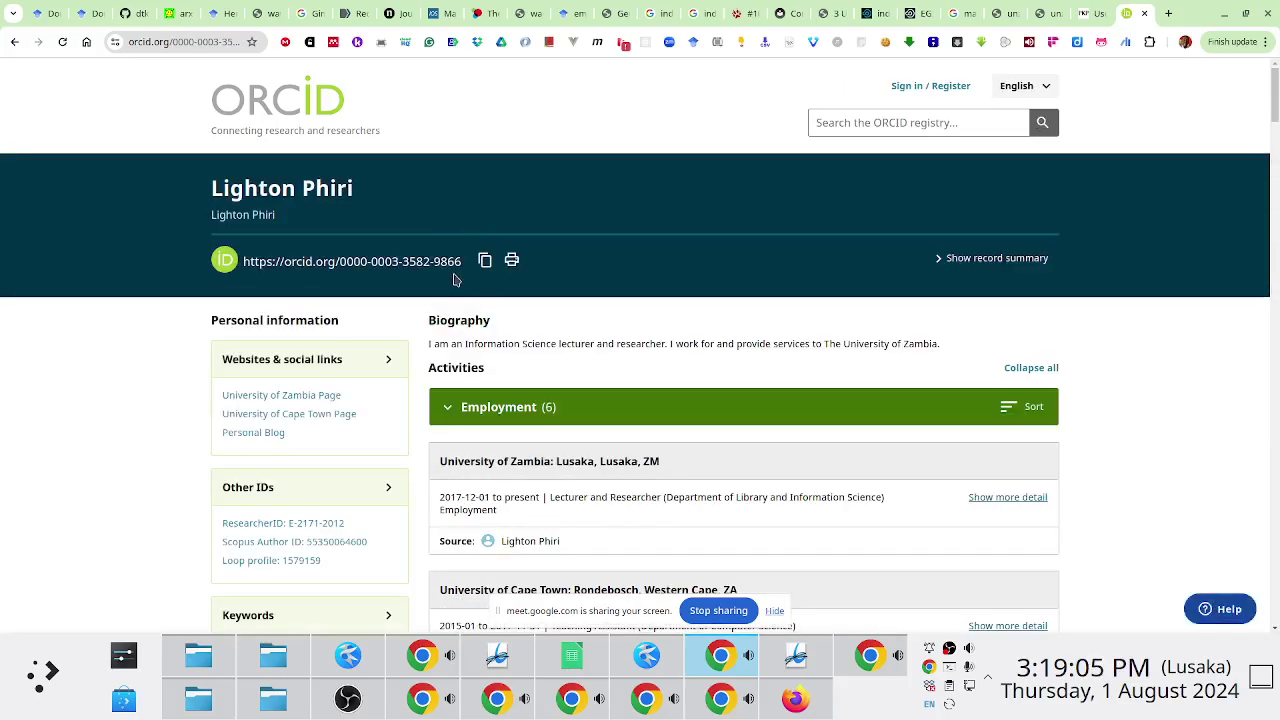
Copy the ORCID iD from the page address and return to the OJS form.
{"action": "left_click_drag", "start_coordinate": [463, 262], "coordinate": [341, 261]}
{"action": "key", "text": "ctrl+c"}
{"action": "key", "text": "alt+Tab"}
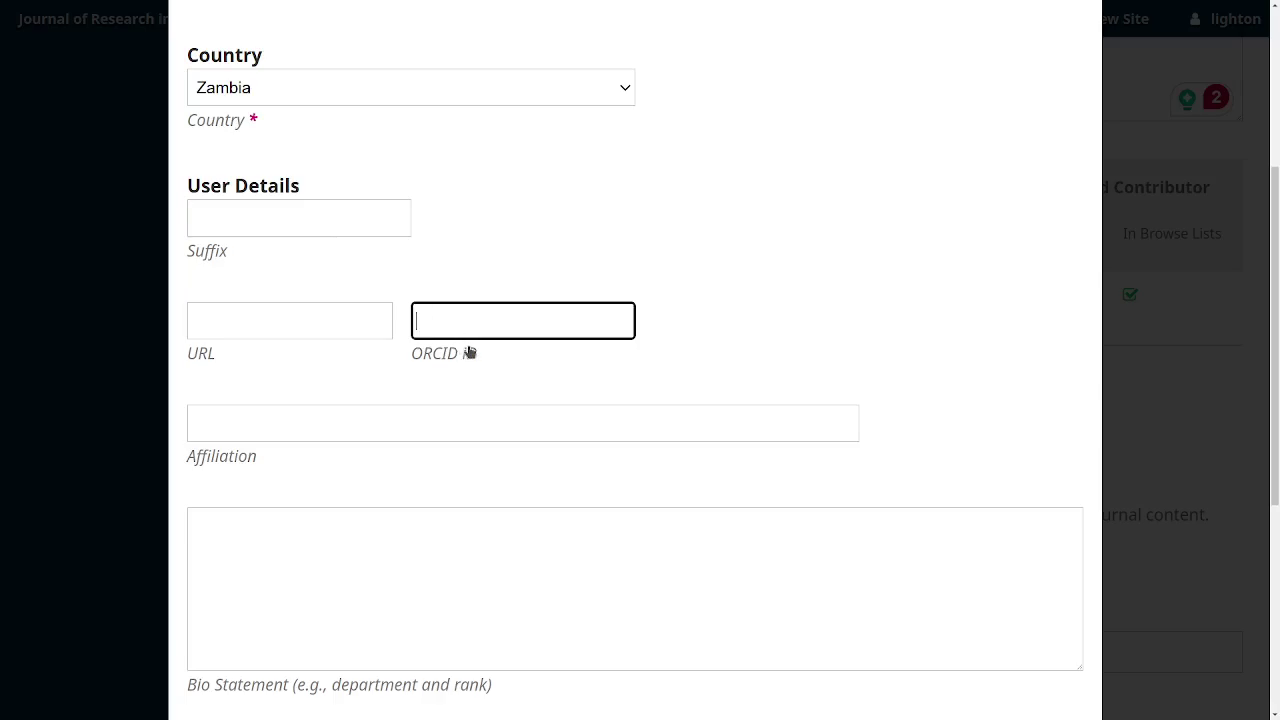
Paste the copied iD into the ORCID iD field and switch back to the ORCID profile window.
{"action": "key", "text": "ctrl+v"}
{"action": "left_click", "coordinate": [279, 319]}
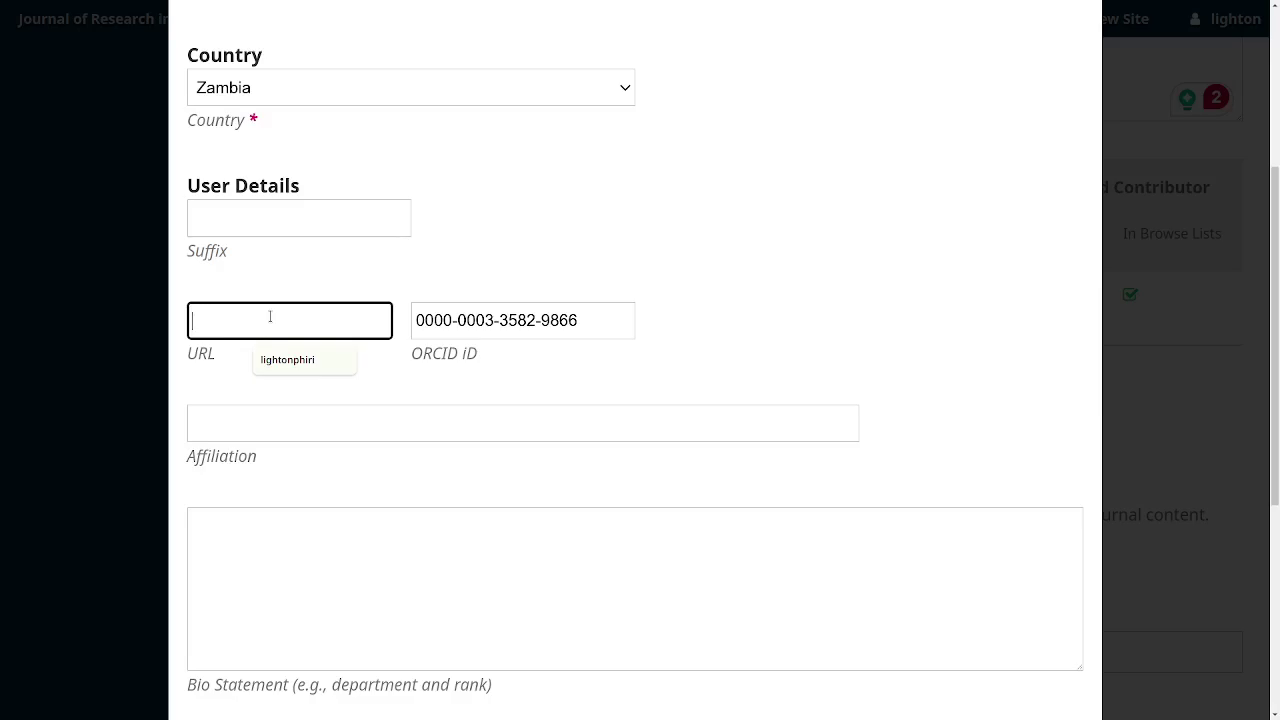
{"action": "key", "text": "alt+Tab"}
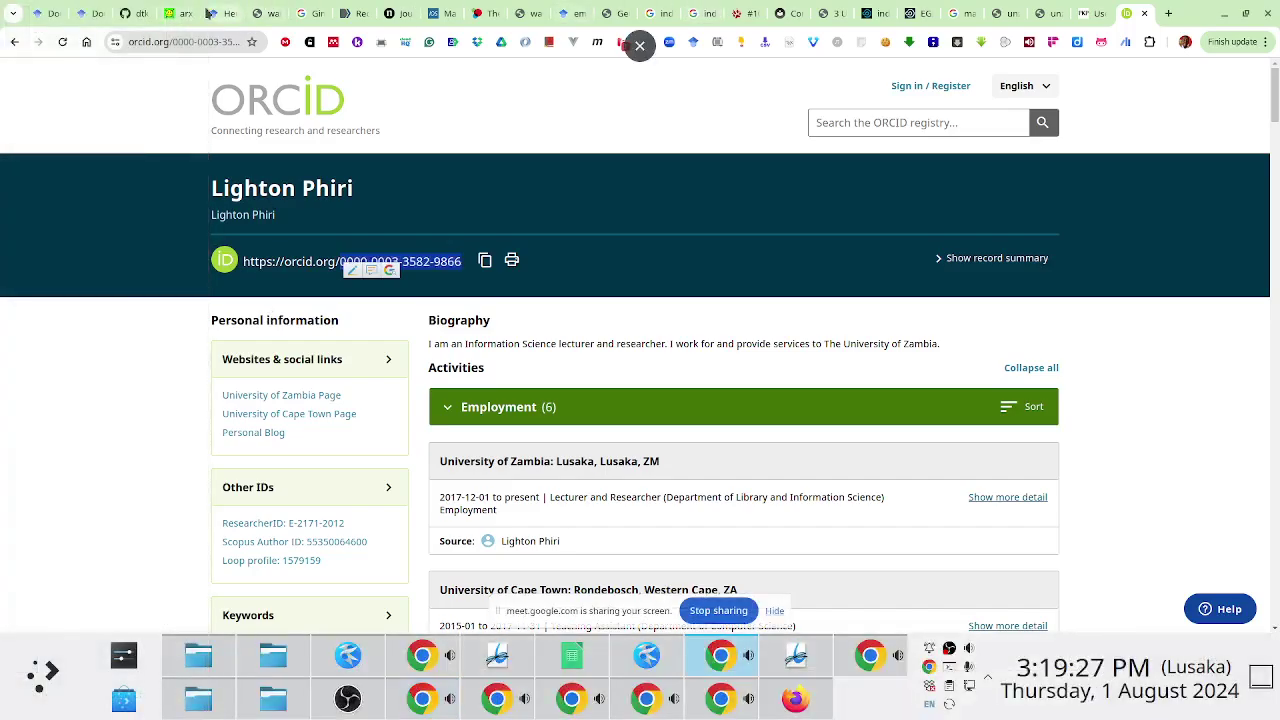
Search Google for the co-author's name, restricted to site:unza.zm.
{"action": "key", "text": "alt+Tab"}
{"action": "key", "text": "alt+Tab"}
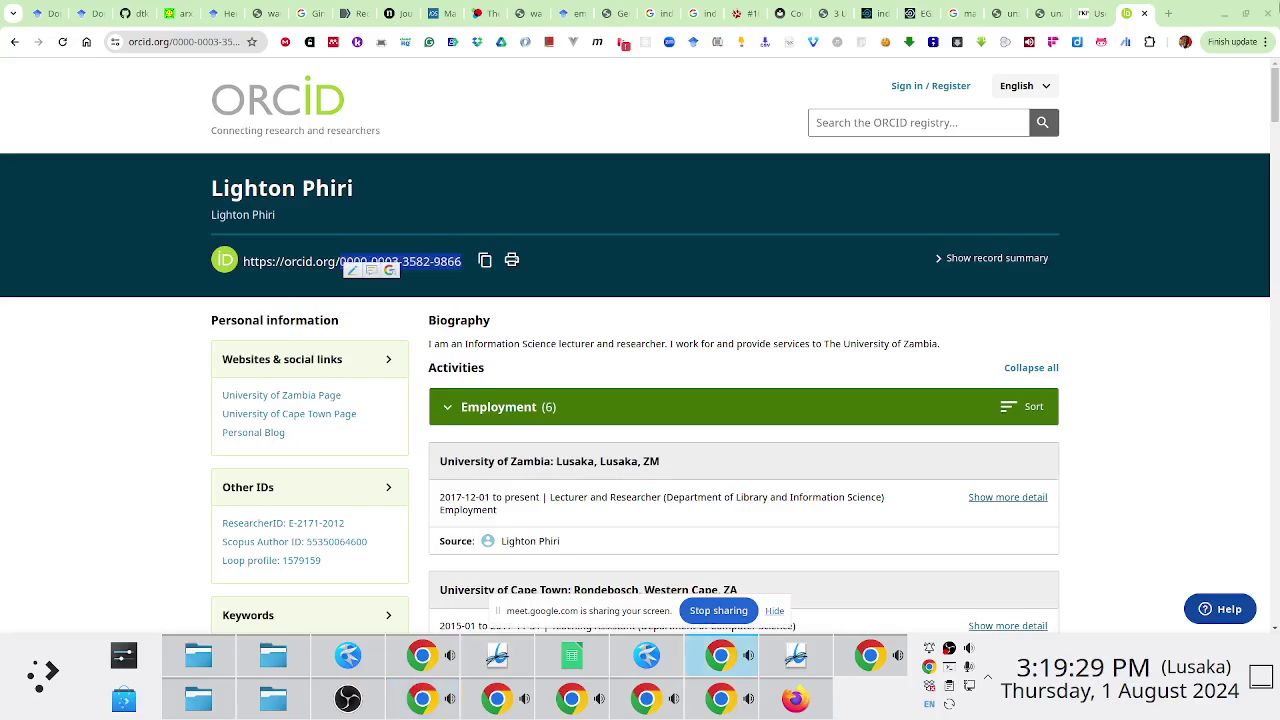
{"action": "left_click", "coordinate": [1170, 12]}
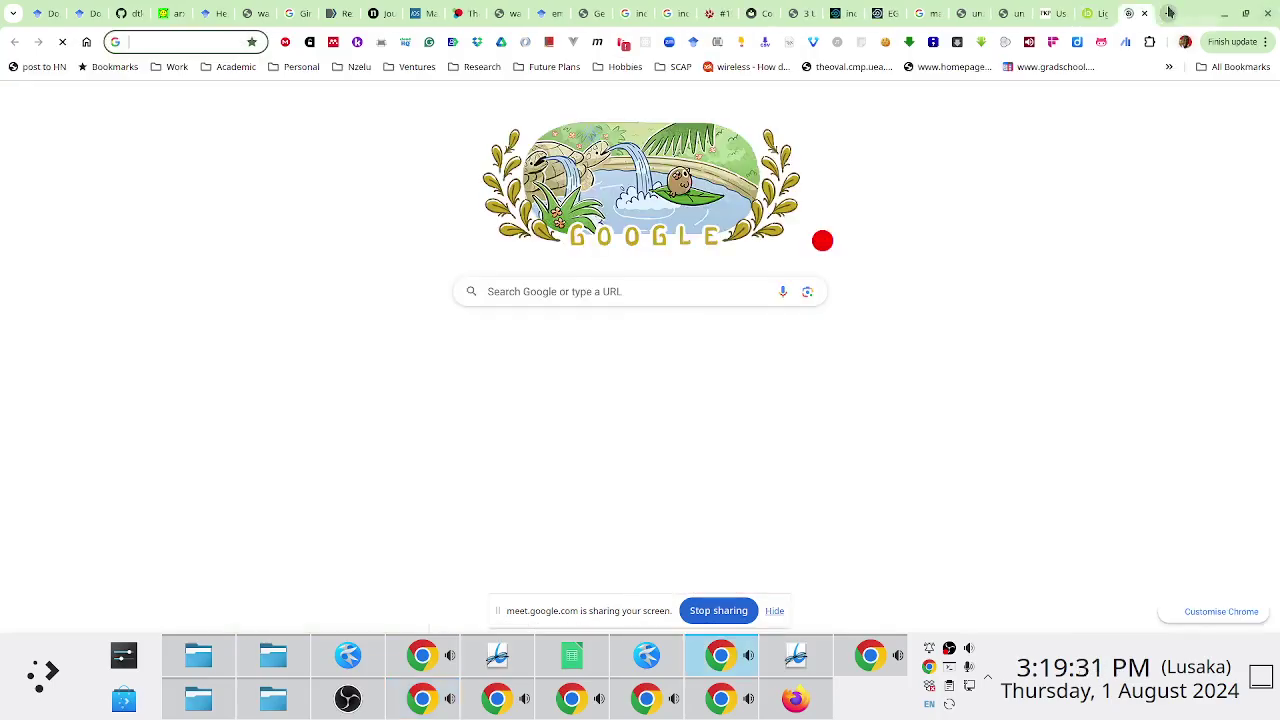
{"action": "type", "text": "unza.zm"}
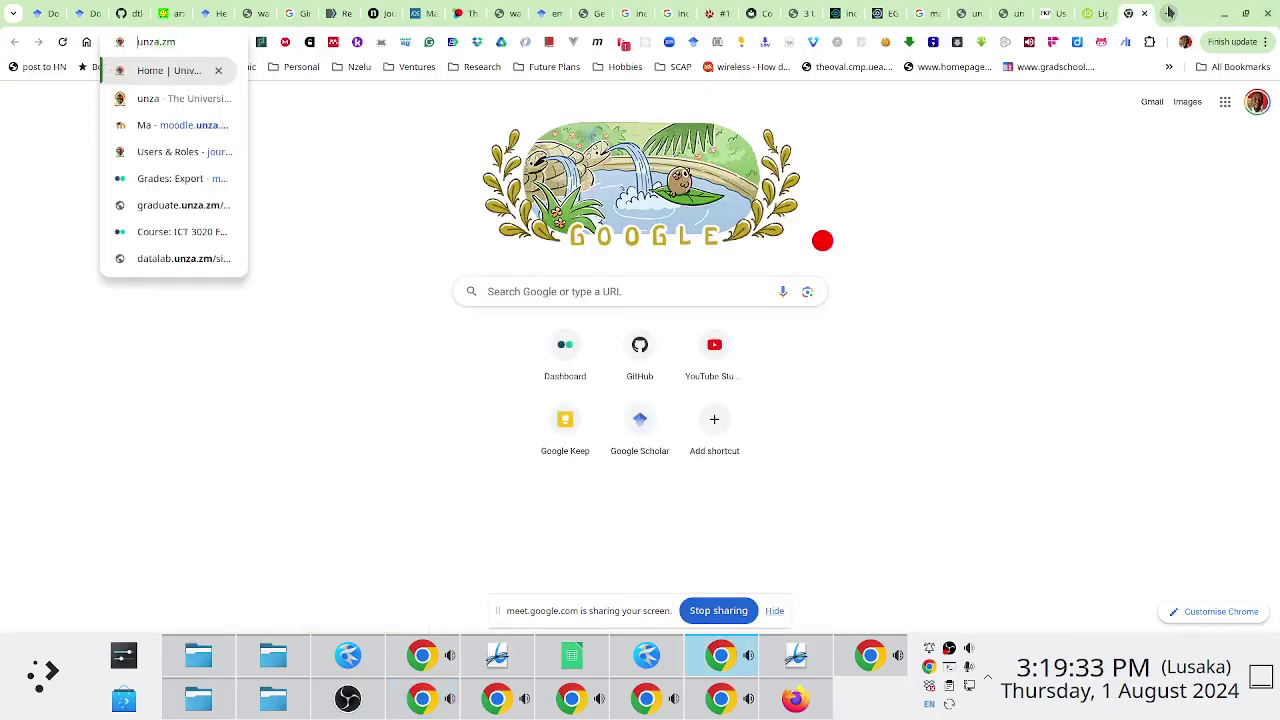
{"action": "key", "text": "Home"}
{"action": "type", "text": "site:"}
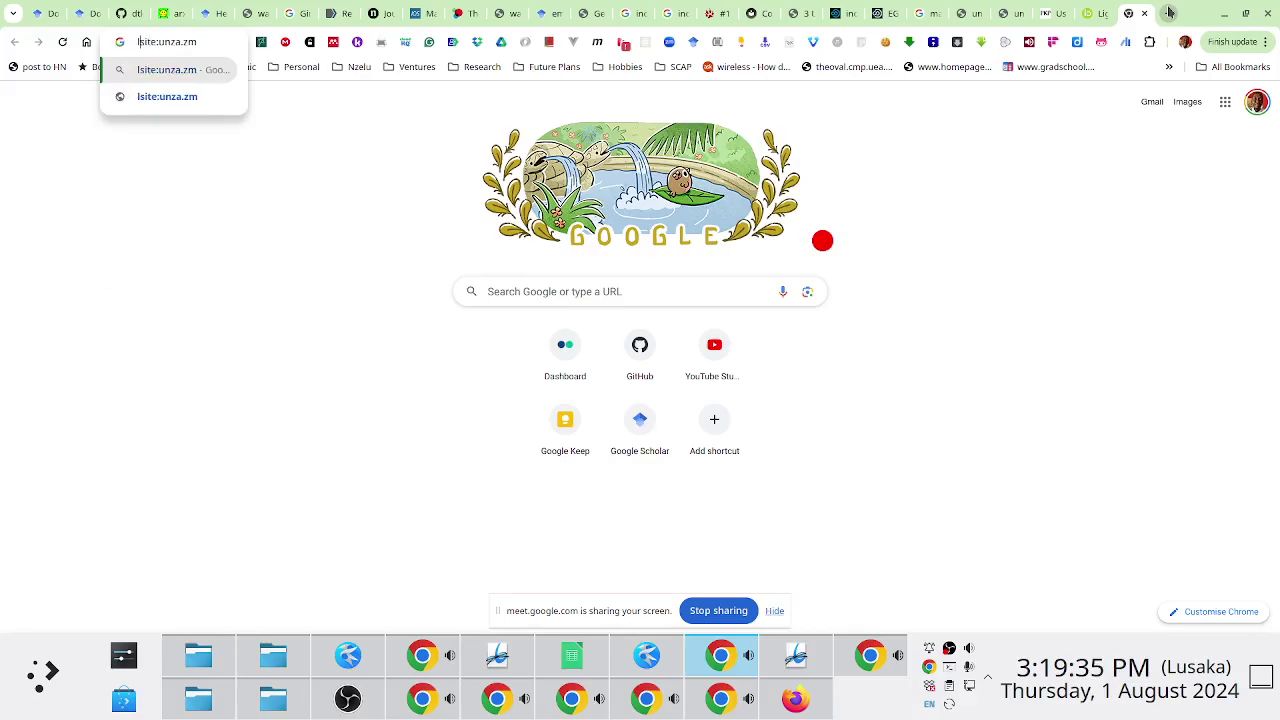
{"action": "key", "text": "Return"}
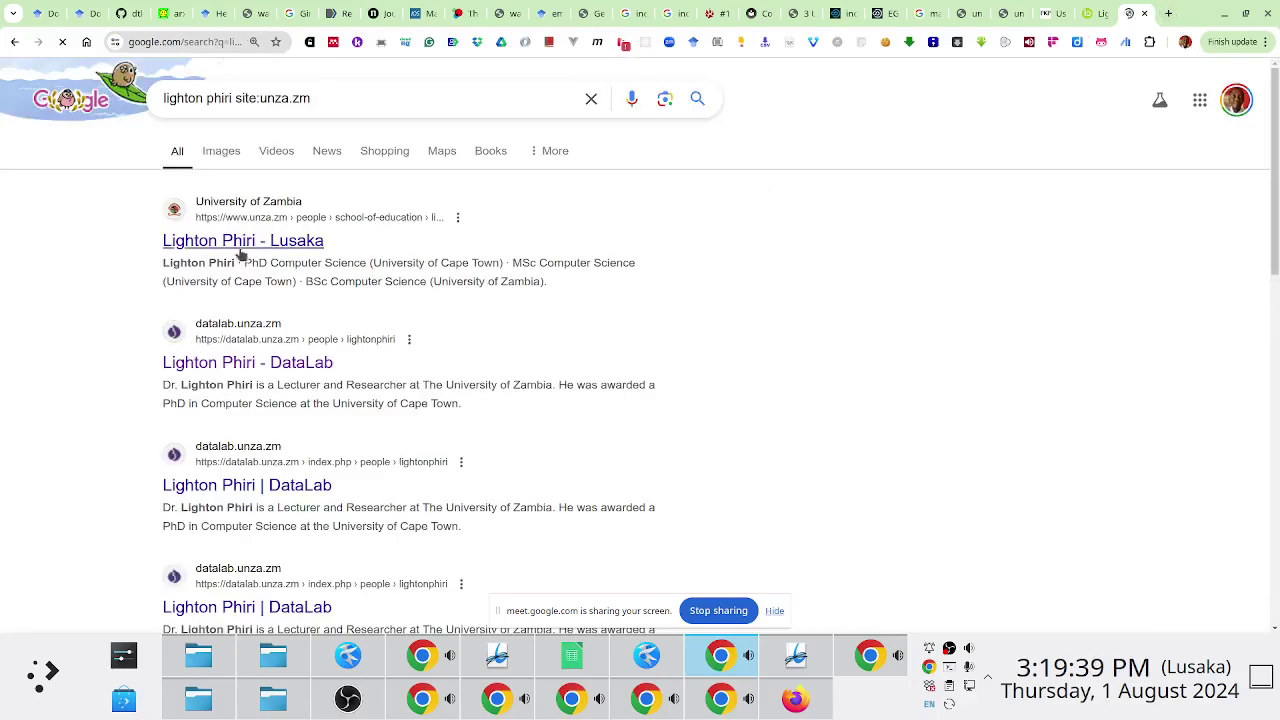
Open the co-author's DataLab profile result and select its web address.
{"action": "left_click", "coordinate": [236, 246]}
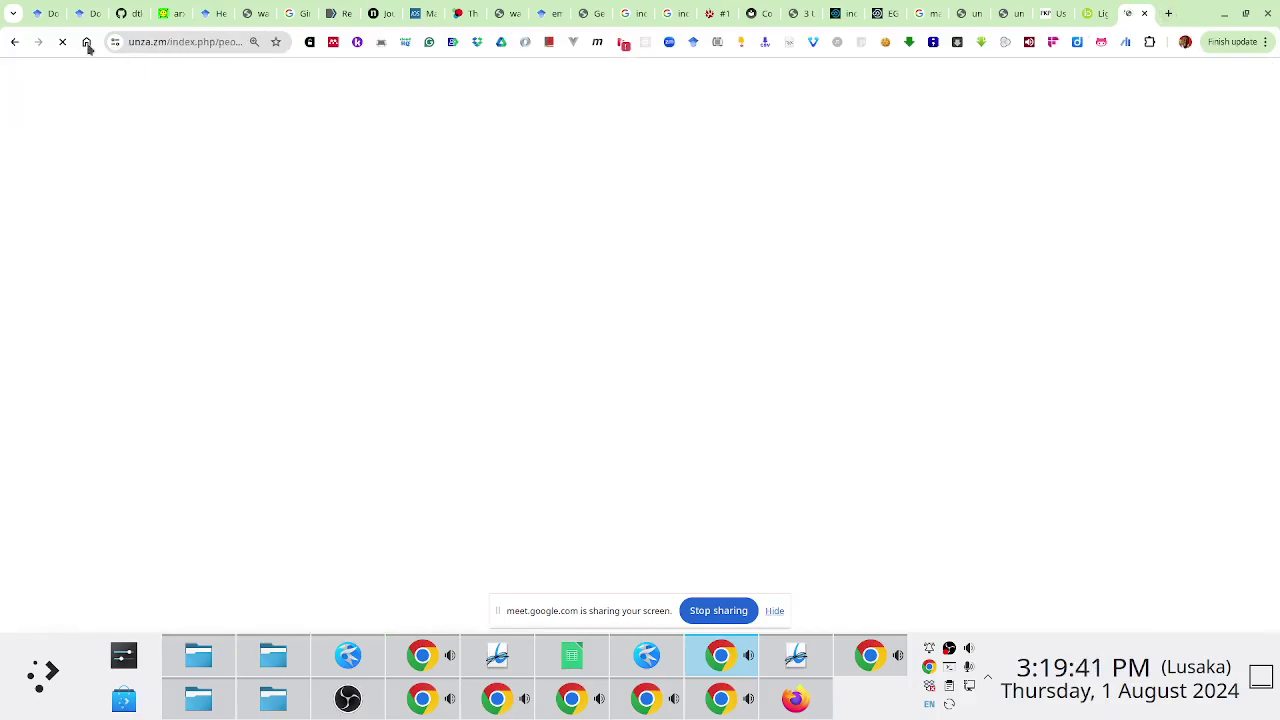
{"action": "key", "text": "alt+Left"}
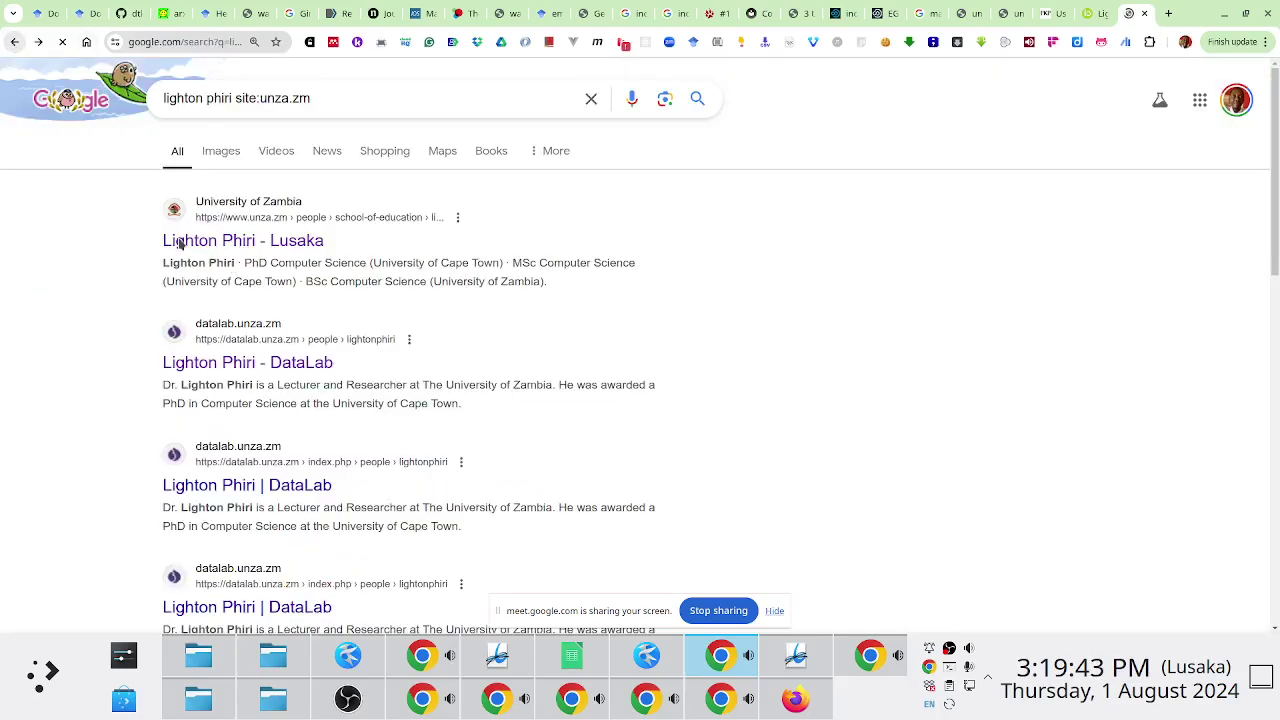
{"action": "left_click", "coordinate": [284, 366]}
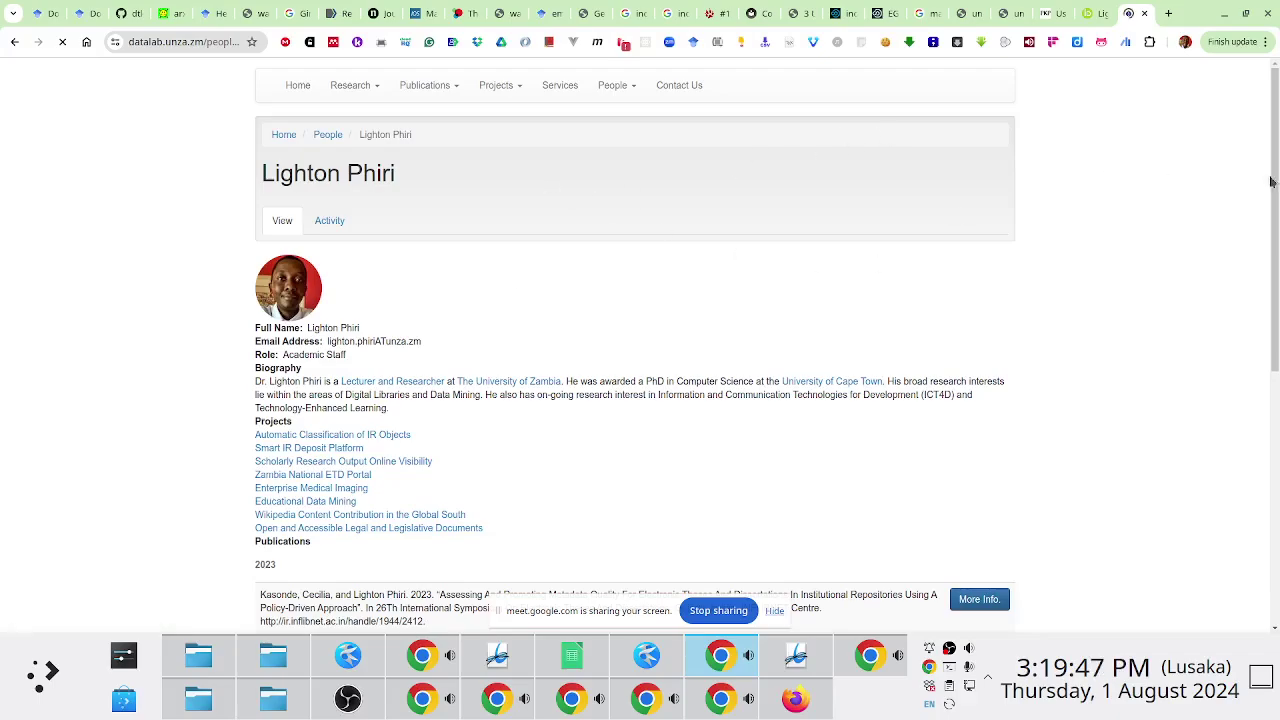
{"action": "left_click_drag", "start_coordinate": [1274, 178], "coordinate": [1277, 310]}
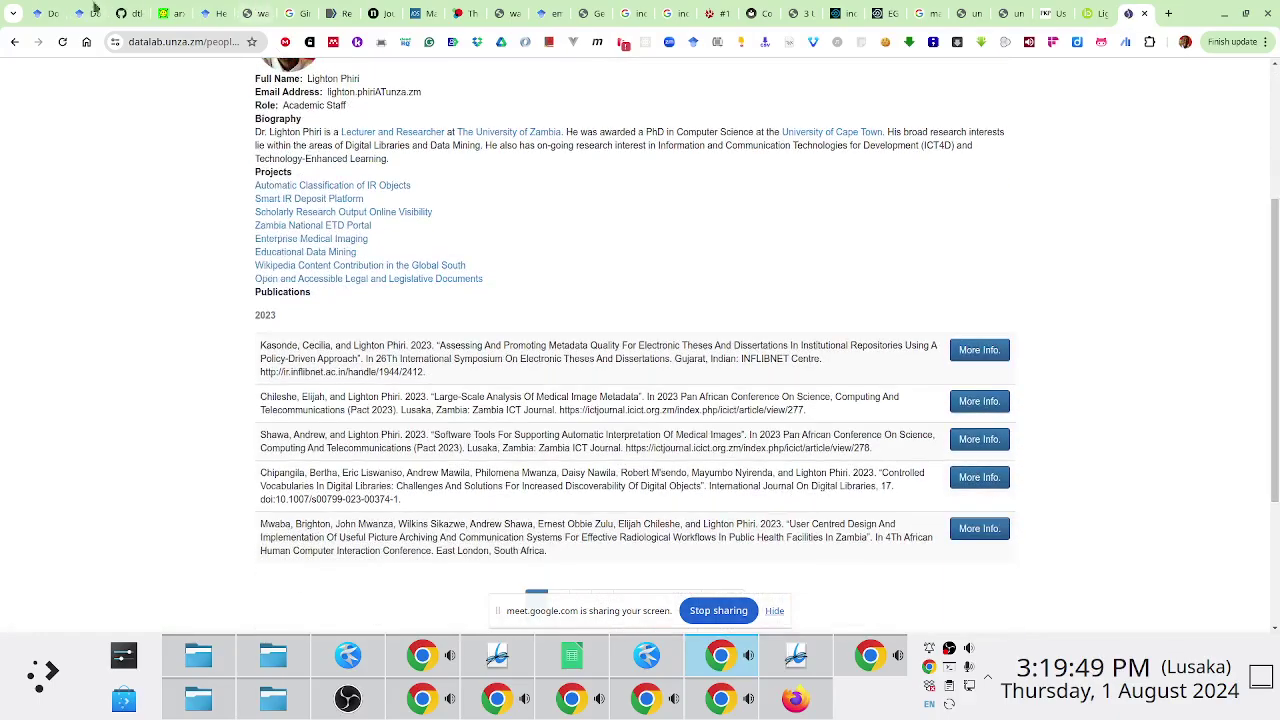
{"action": "left_click", "coordinate": [185, 42]}
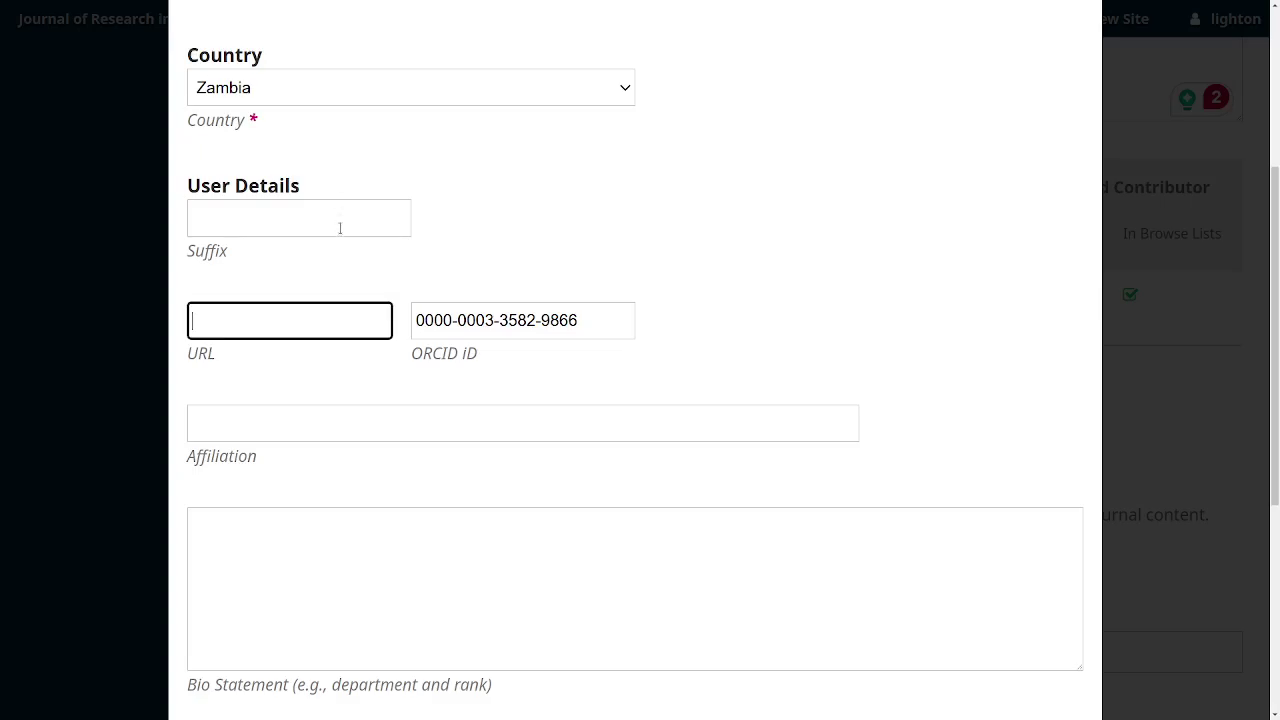
Paste the copied DataLab profile address into the contributor's URL field.
{"action": "key", "text": "ctrl+v"}
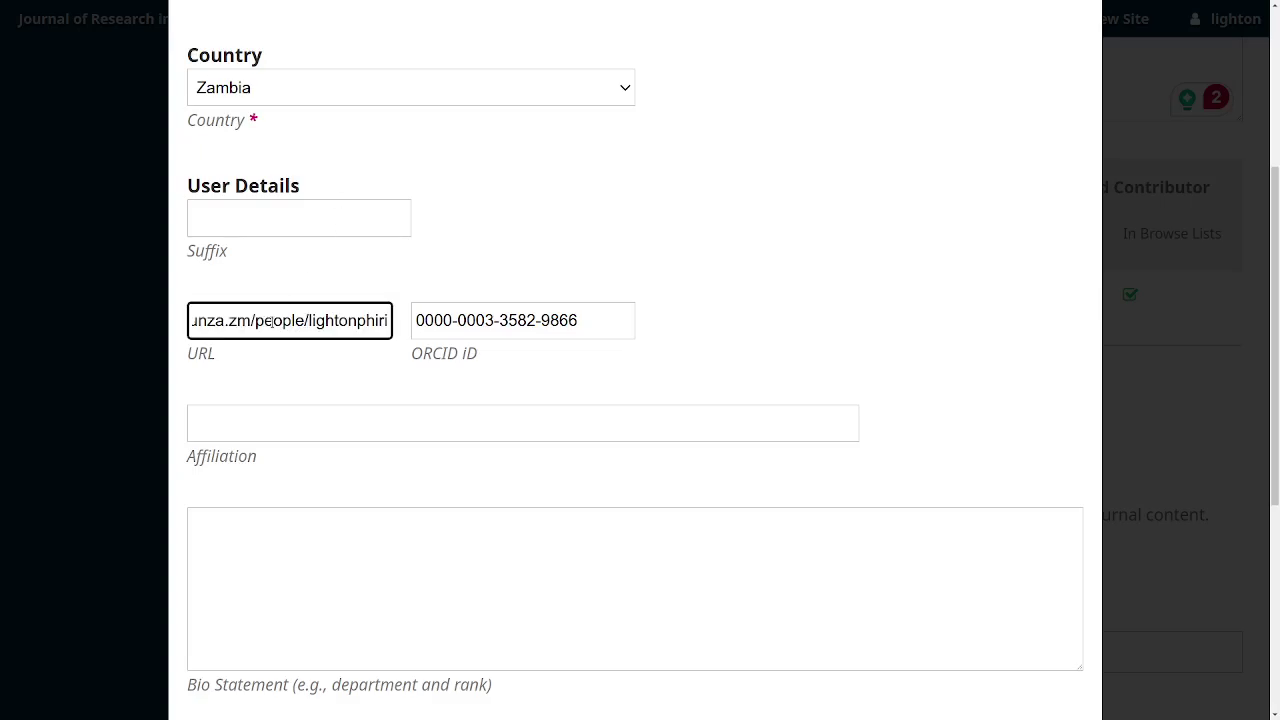
{"action": "left_click", "coordinate": [253, 427]}
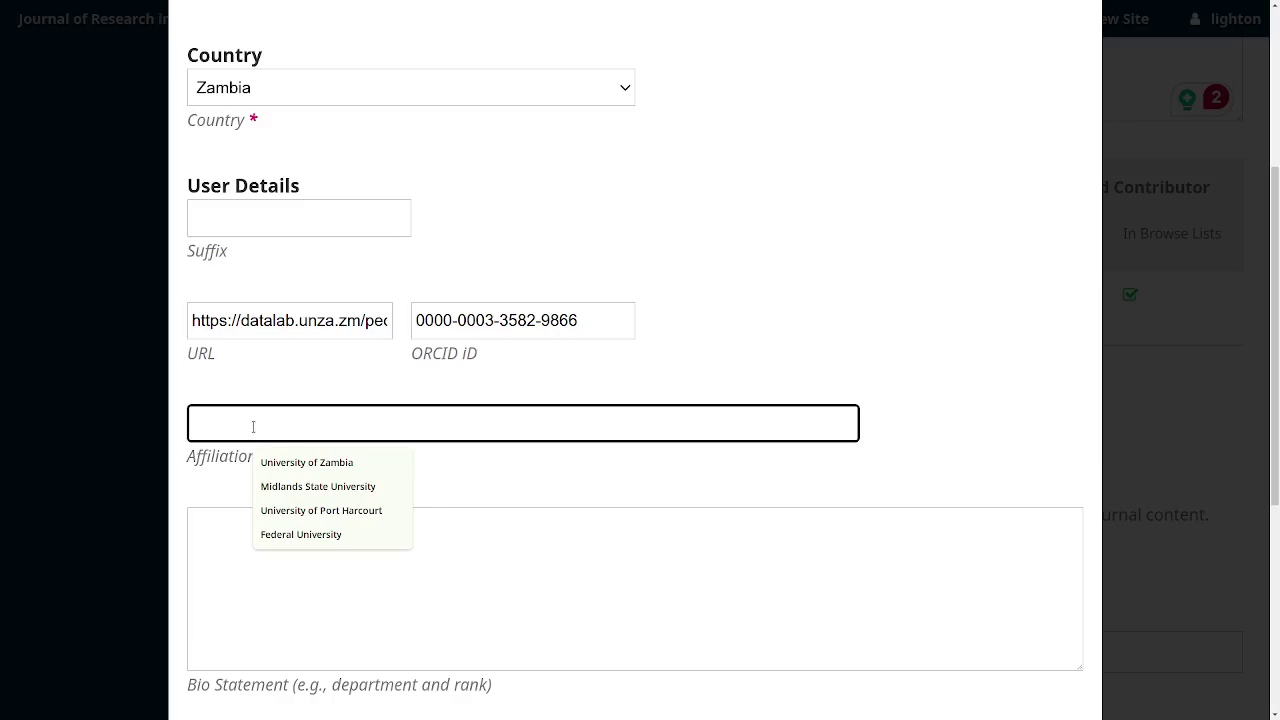
{"action": "left_click_drag", "start_coordinate": [1276, 240], "coordinate": [1223, 283]}
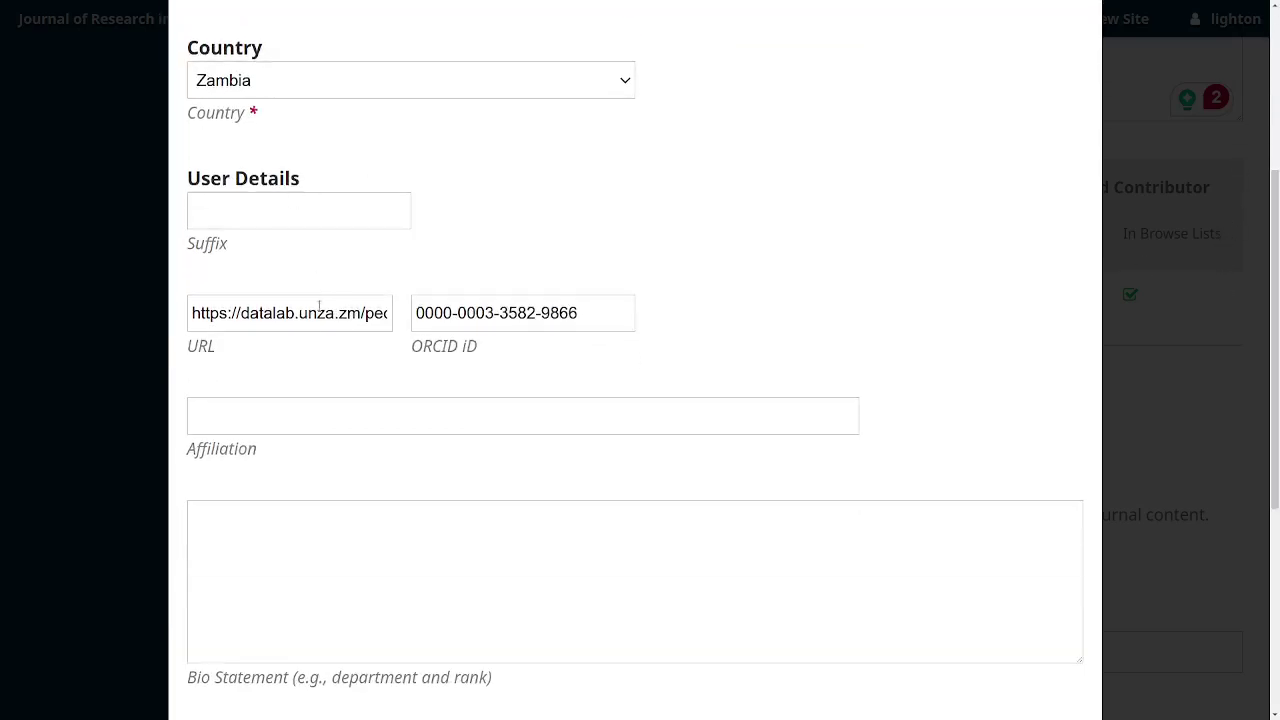
Clear the URL and ORCID iD fields and set Affiliation to 'University of Zambia'.
{"action": "left_click", "coordinate": [318, 315]}
{"action": "key", "text": "ctrl+a"}
{"action": "key", "text": "Delete"}
{"action": "key", "text": "Tab"}
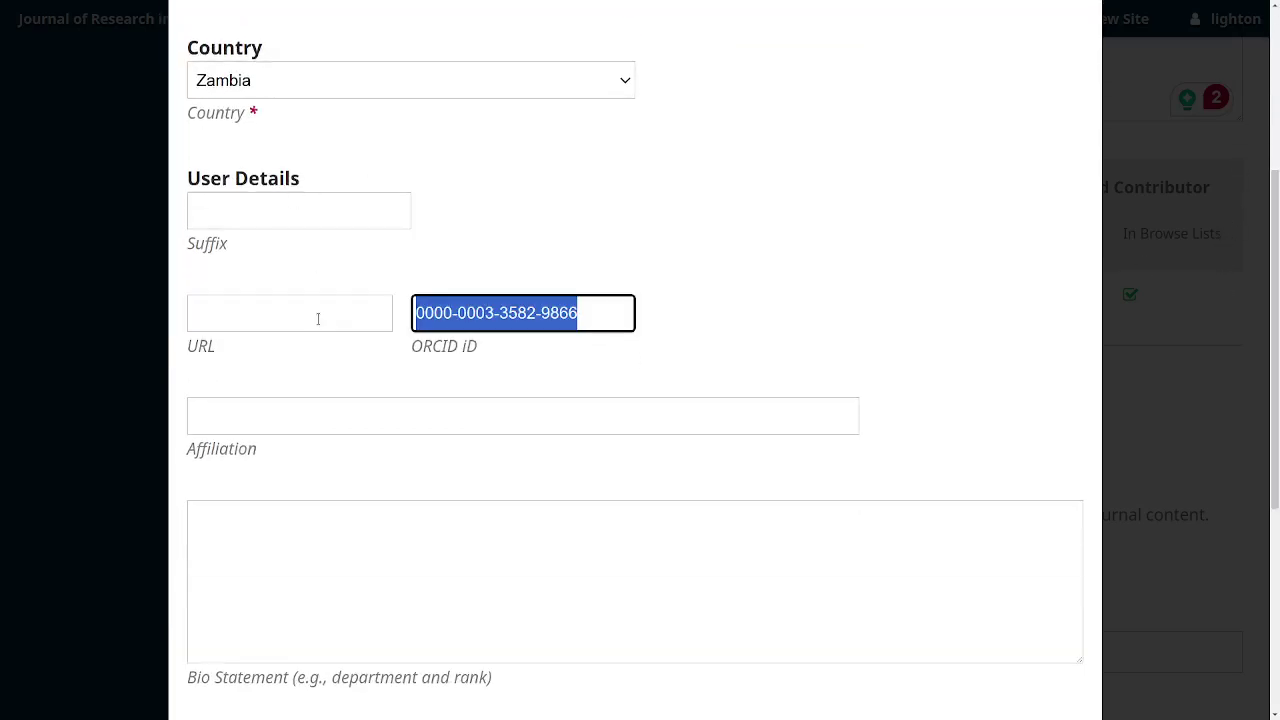
{"action": "key", "text": "Delete"}
{"action": "key", "text": "Tab"}
{"action": "type", "text": "Unive"}
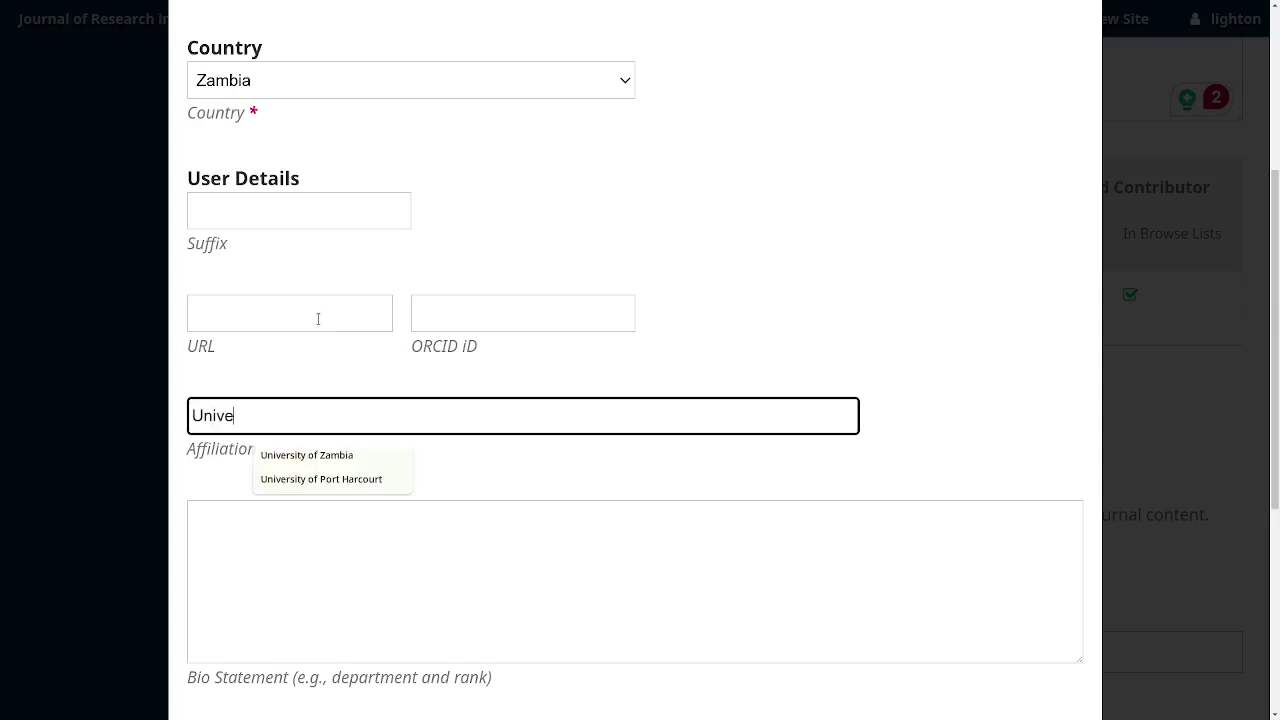
{"action": "type", "text": "rsity of Zambia"}
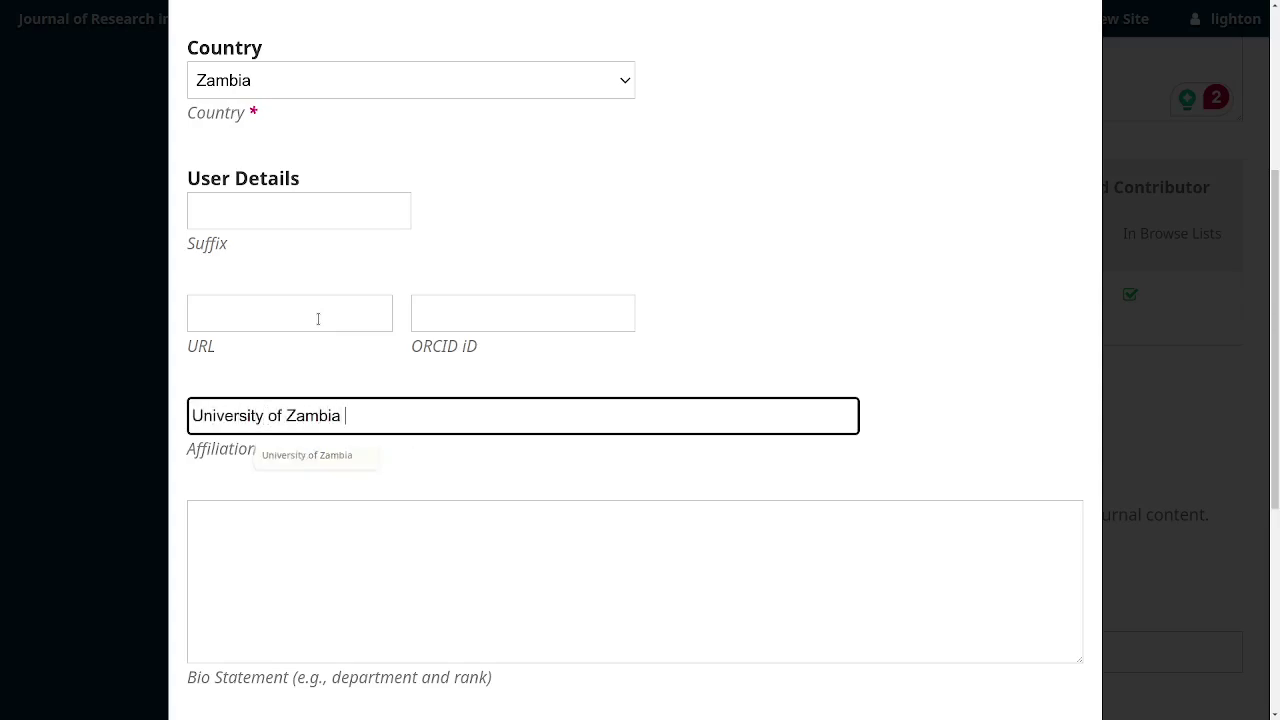
Write the Bio Statement: the co-author is a Lecturer and Researcher at the University of Zambia.
{"action": "left_click_drag", "start_coordinate": [1276, 324], "coordinate": [1276, 420]}
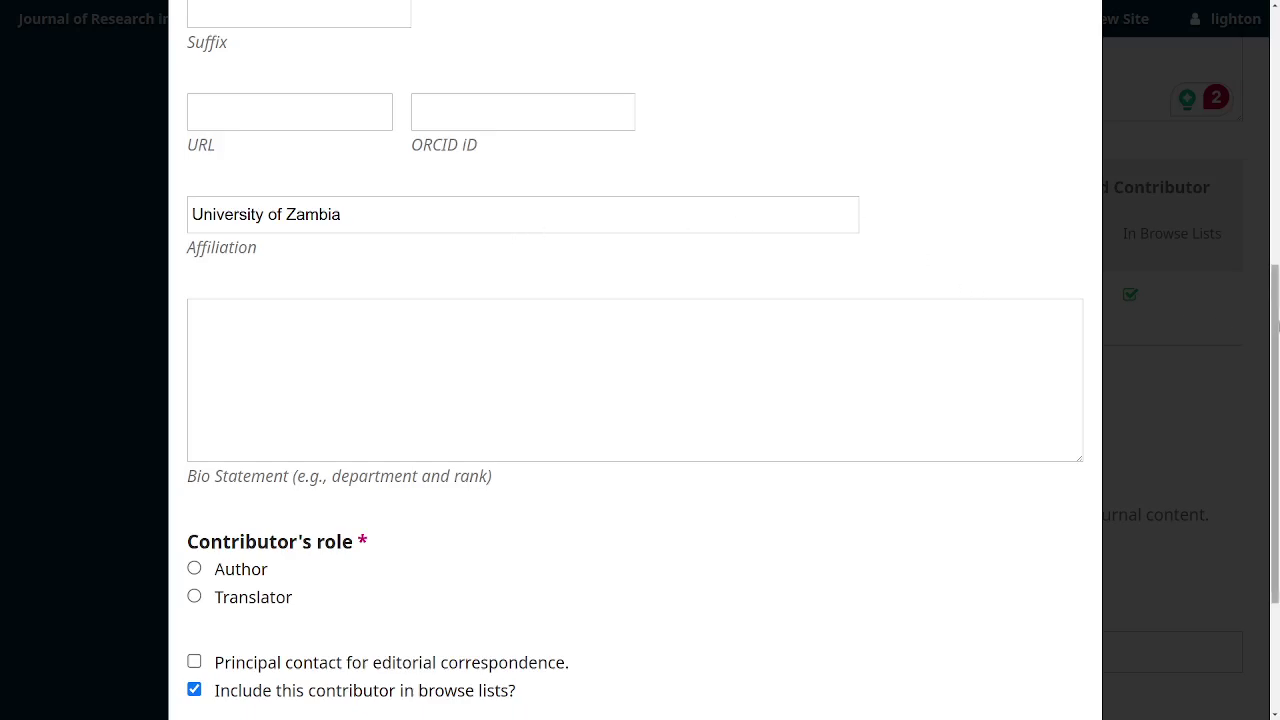
{"action": "left_click_drag", "start_coordinate": [1276, 325], "coordinate": [1273, 190]}
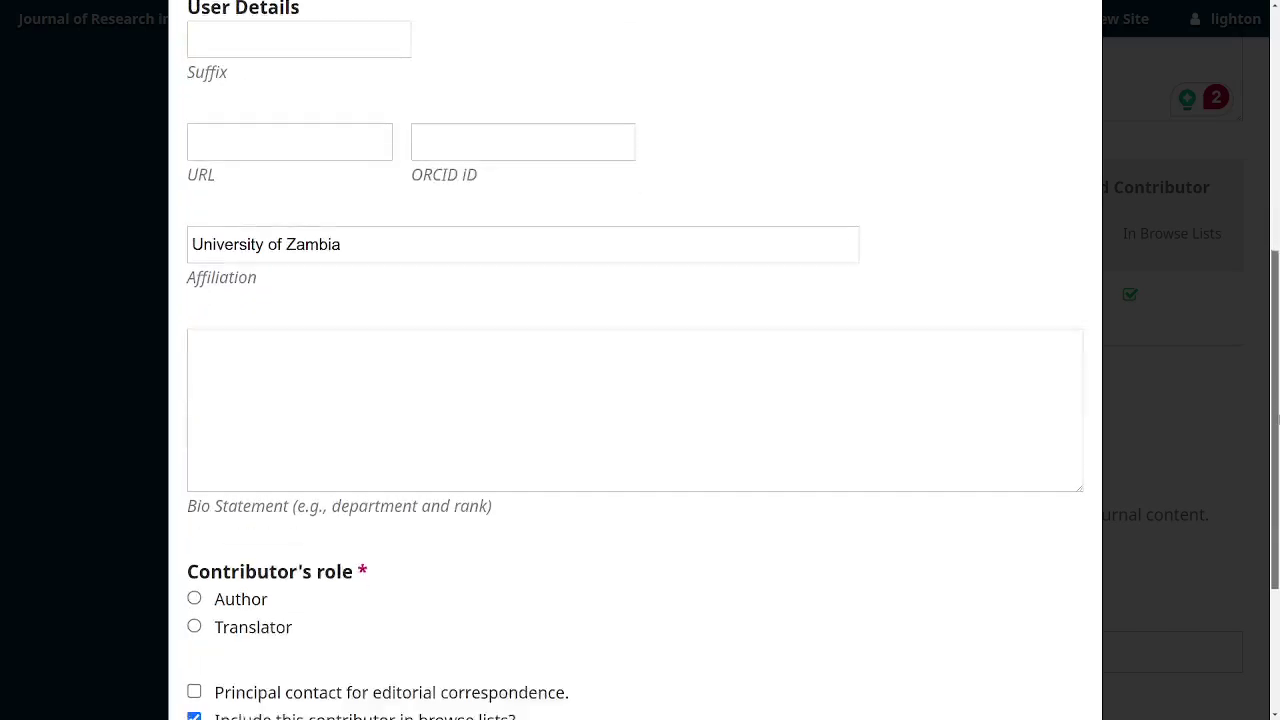
{"action": "left_click_drag", "start_coordinate": [1274, 300], "coordinate": [1274, 456]}
{"action": "left_click", "coordinate": [320, 289]}
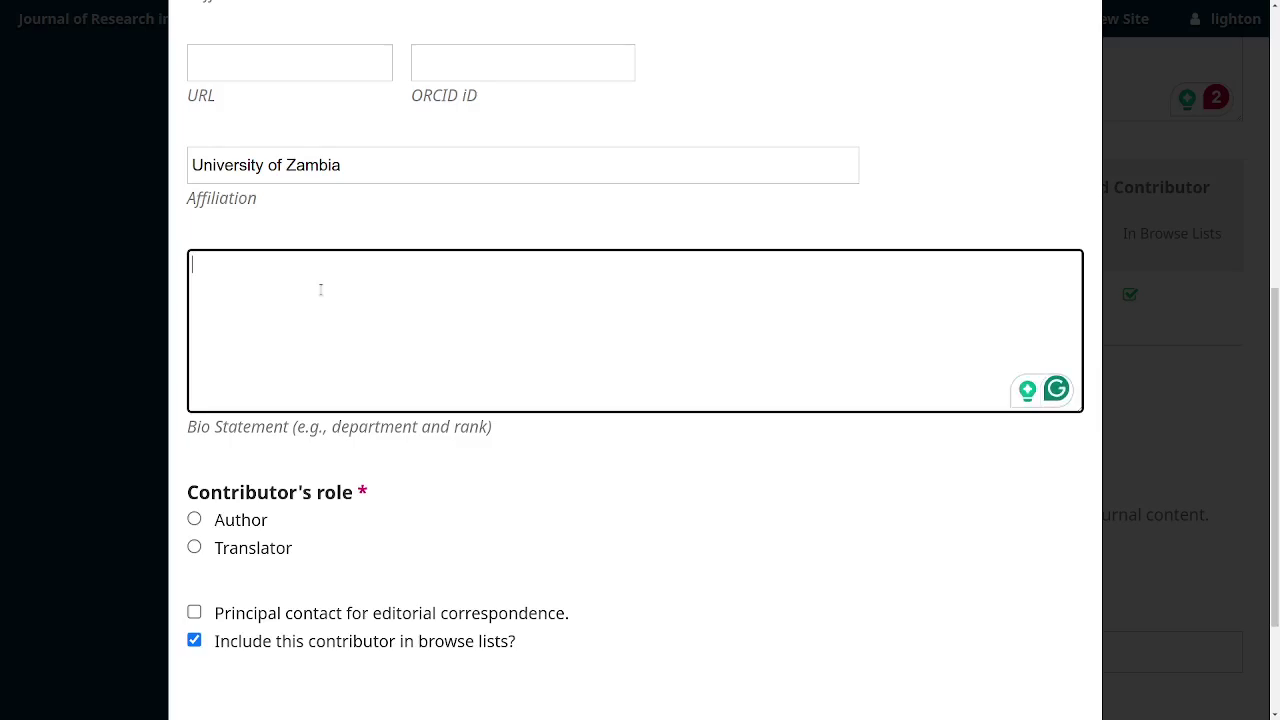
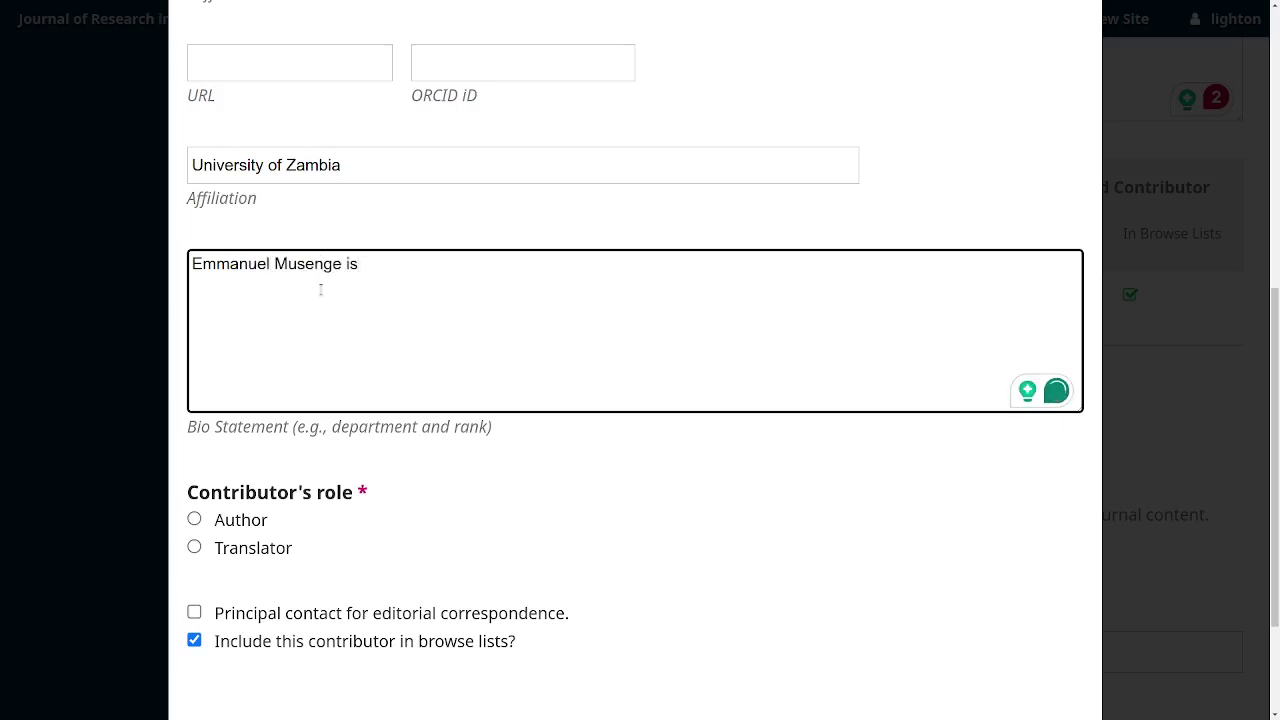
{"action": "type", "text": " a Lecturer "}
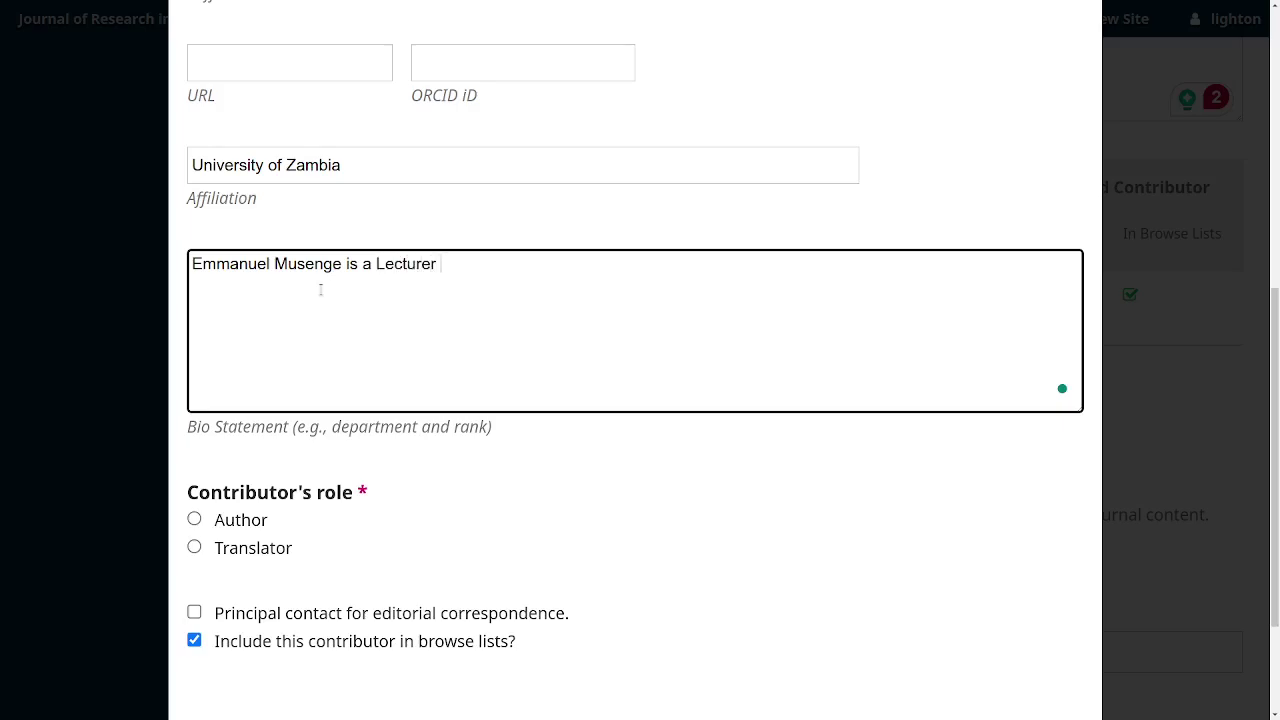
{"action": "type", "text": "and Researche rat"}
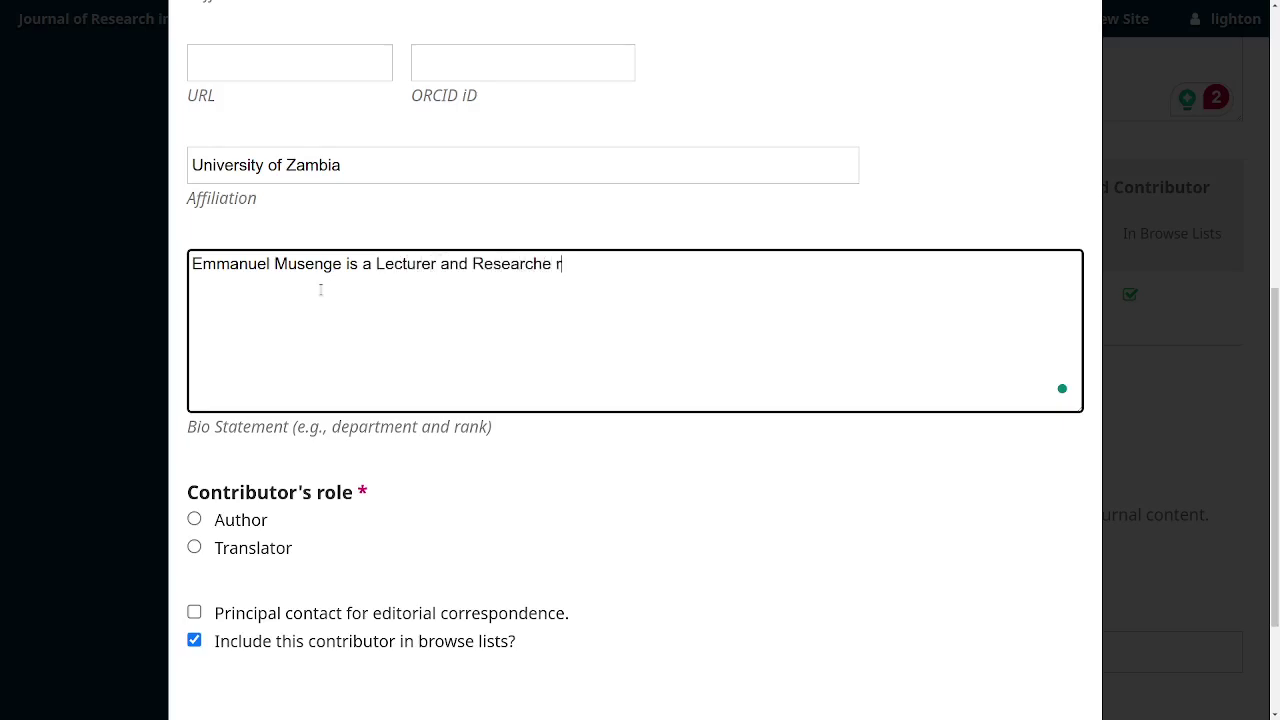
{"action": "key", "text": "BackSpace"}
{"action": "key", "text": "BackSpace"}
{"action": "key", "text": "BackSpace"}
{"action": "type", "text": "at the University of Zambia"}
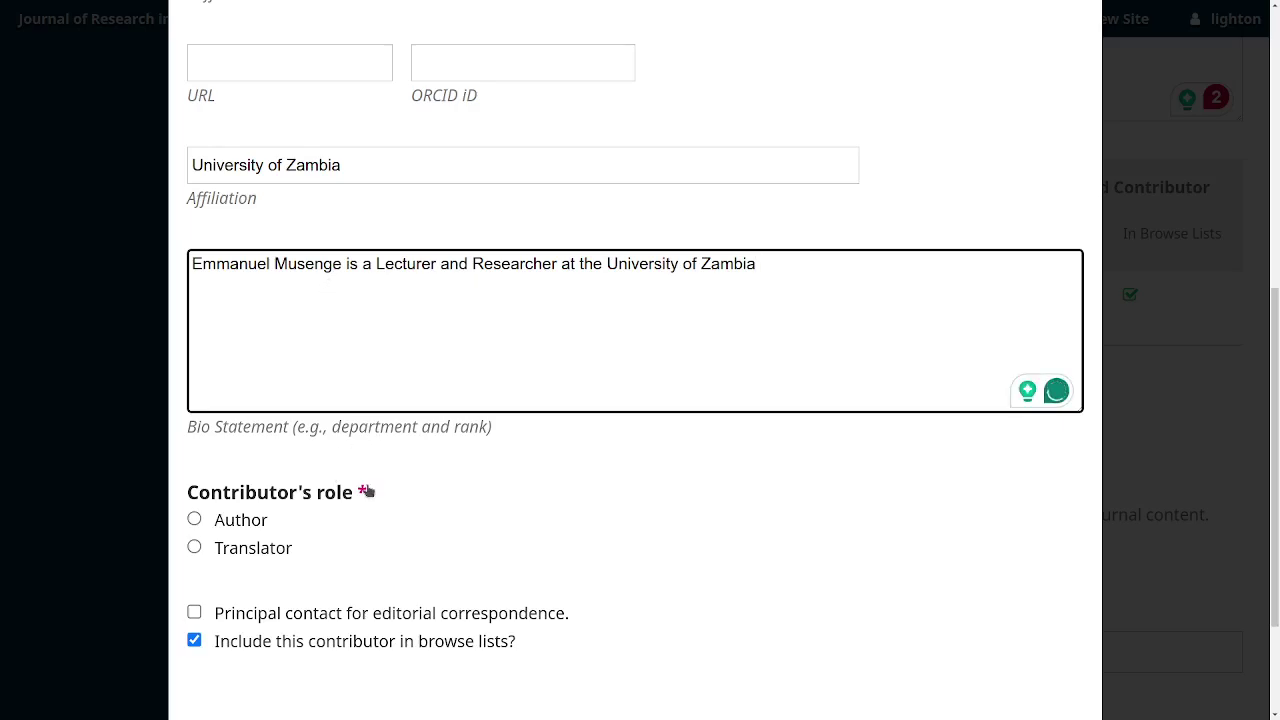
{"action": "left_click_drag", "start_coordinate": [1275, 358], "coordinate": [1276, 388]}
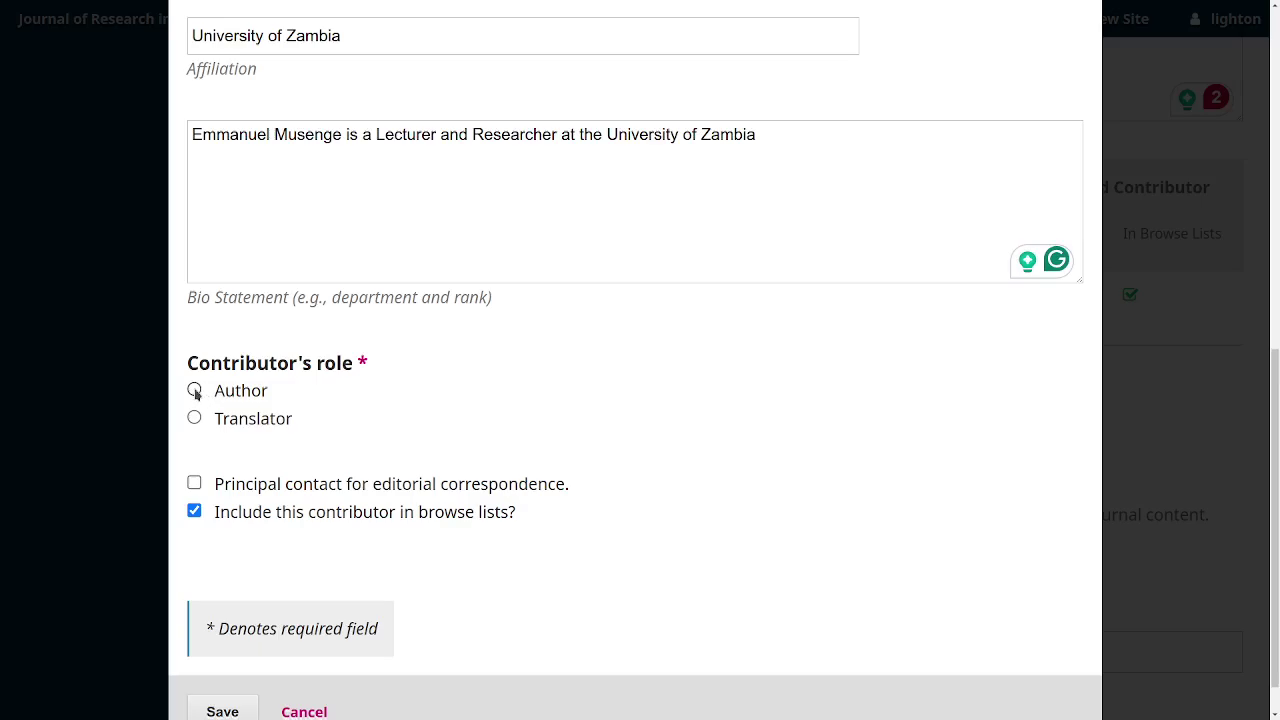
Set the new contributor's role to Author.
{"action": "left_click", "coordinate": [195, 391]}
{"action": "left_click", "coordinate": [195, 419]}
{"action": "left_click", "coordinate": [195, 390]}
{"action": "scroll", "coordinate": [1276, 405], "scroll_direction": "down", "scroll_amount": 2}
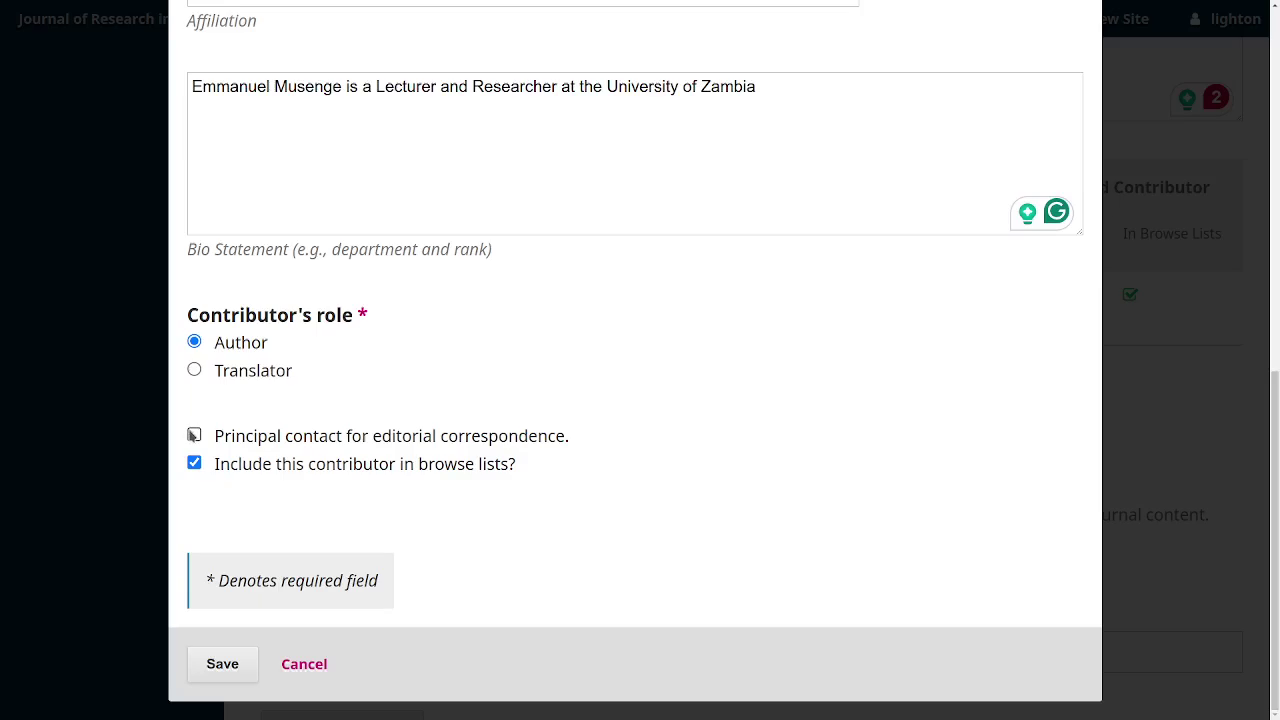
Tick Principal contact and Include in browse lists, then save the contributor.
{"action": "left_click", "coordinate": [195, 440]}
{"action": "left_click", "coordinate": [194, 437]}
{"action": "left_click", "coordinate": [194, 437]}
{"action": "left_click", "coordinate": [194, 464]}
{"action": "left_click", "coordinate": [194, 463]}
{"action": "left_click_drag", "start_coordinate": [1277, 487], "coordinate": [1277, 590]}
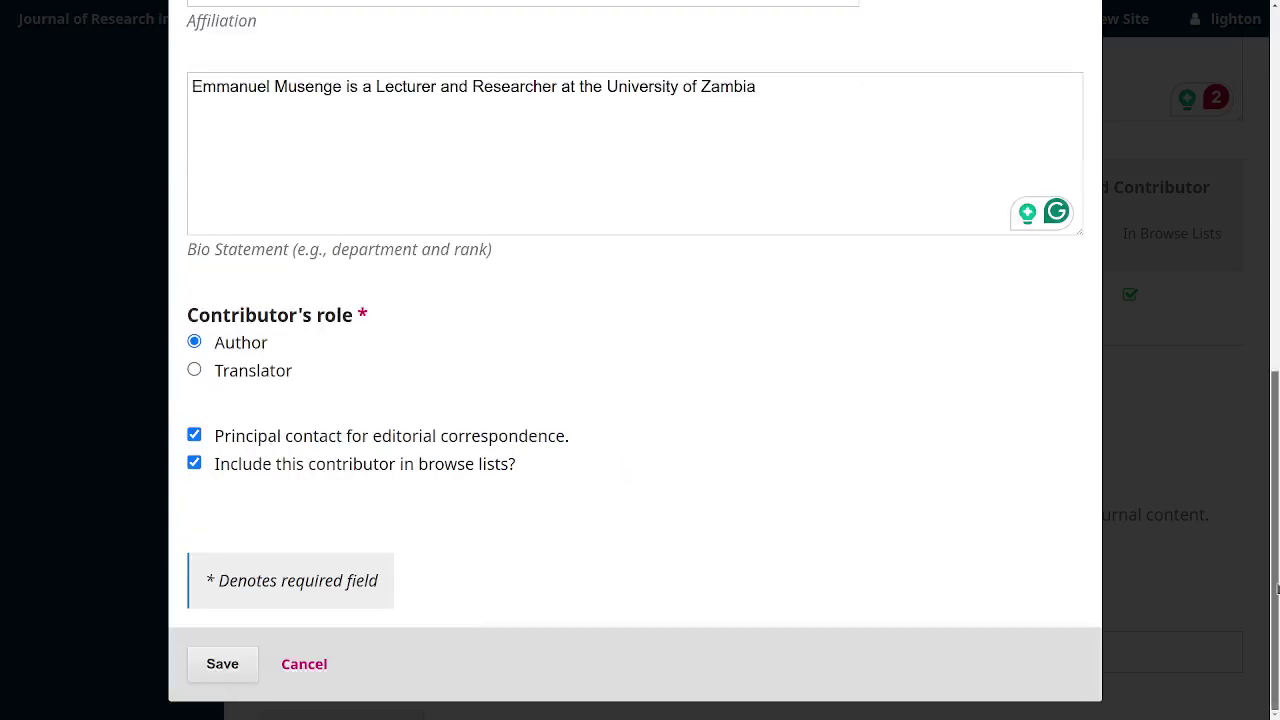
{"action": "left_click", "coordinate": [224, 665]}
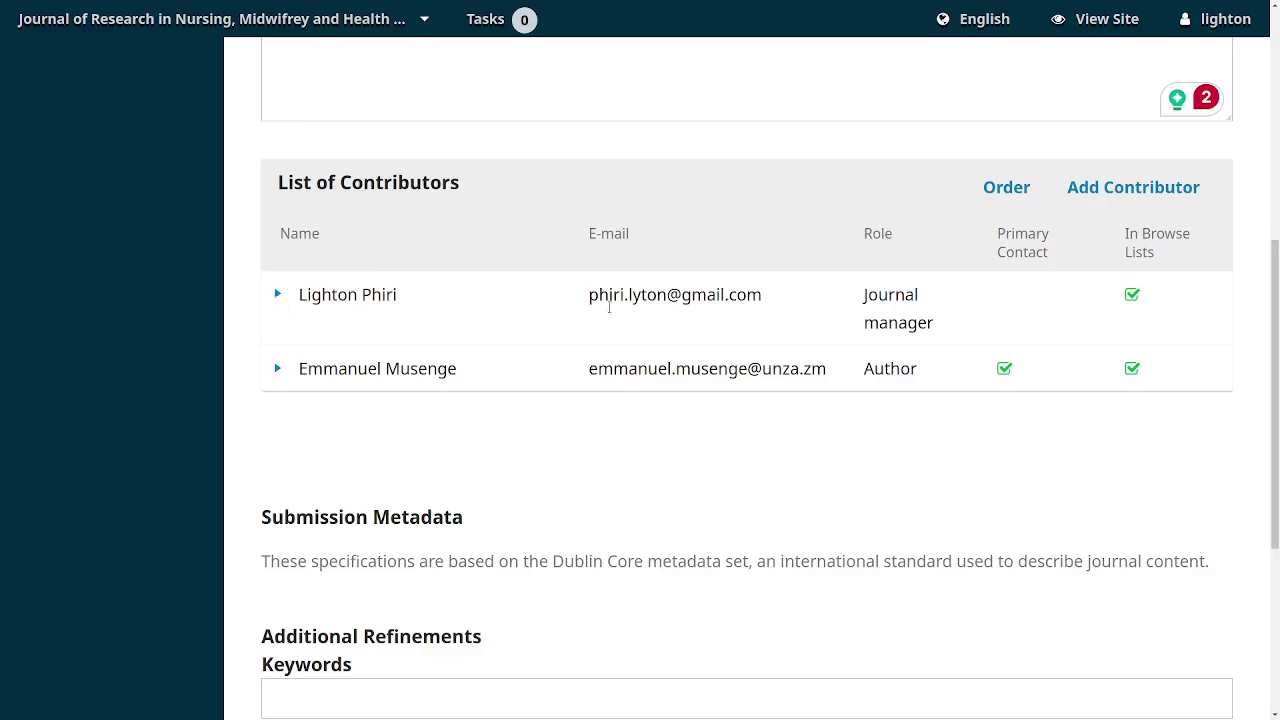
Reorder contributors so the co-author sits above the journal manager, then return to the page top.
{"action": "left_click", "coordinate": [1005, 188]}
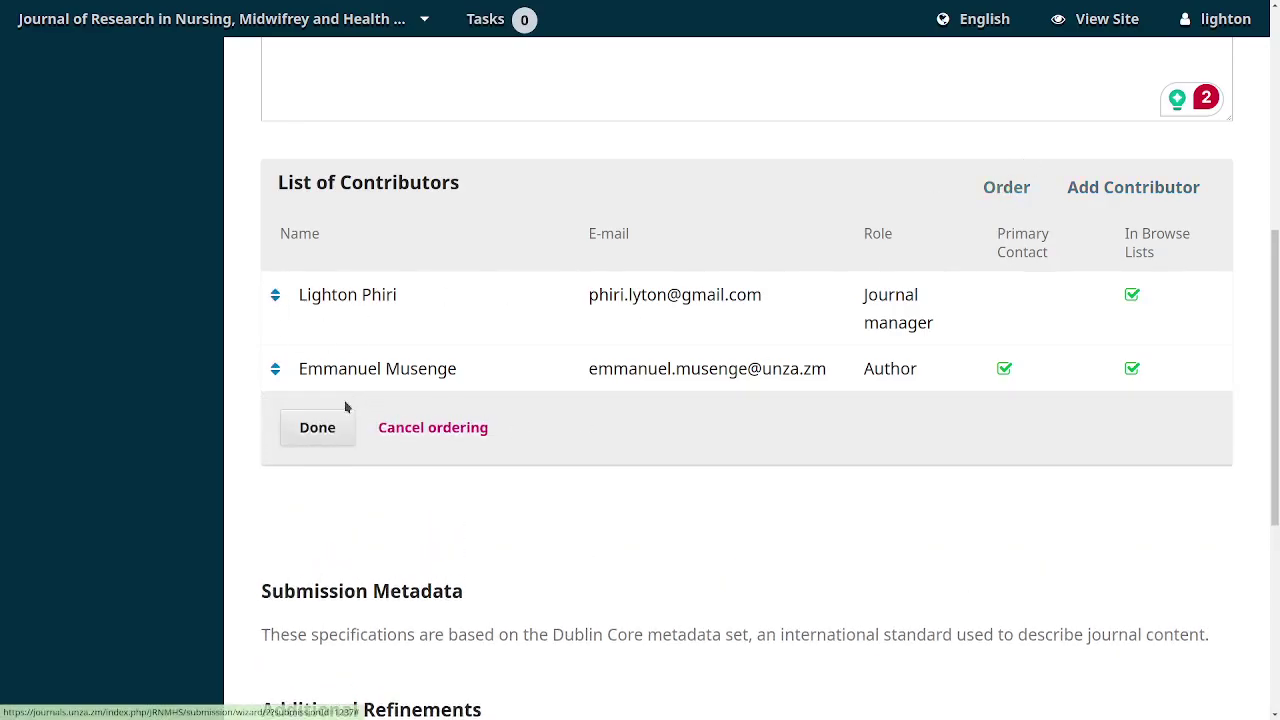
{"action": "left_click_drag", "start_coordinate": [277, 368], "coordinate": [281, 306]}
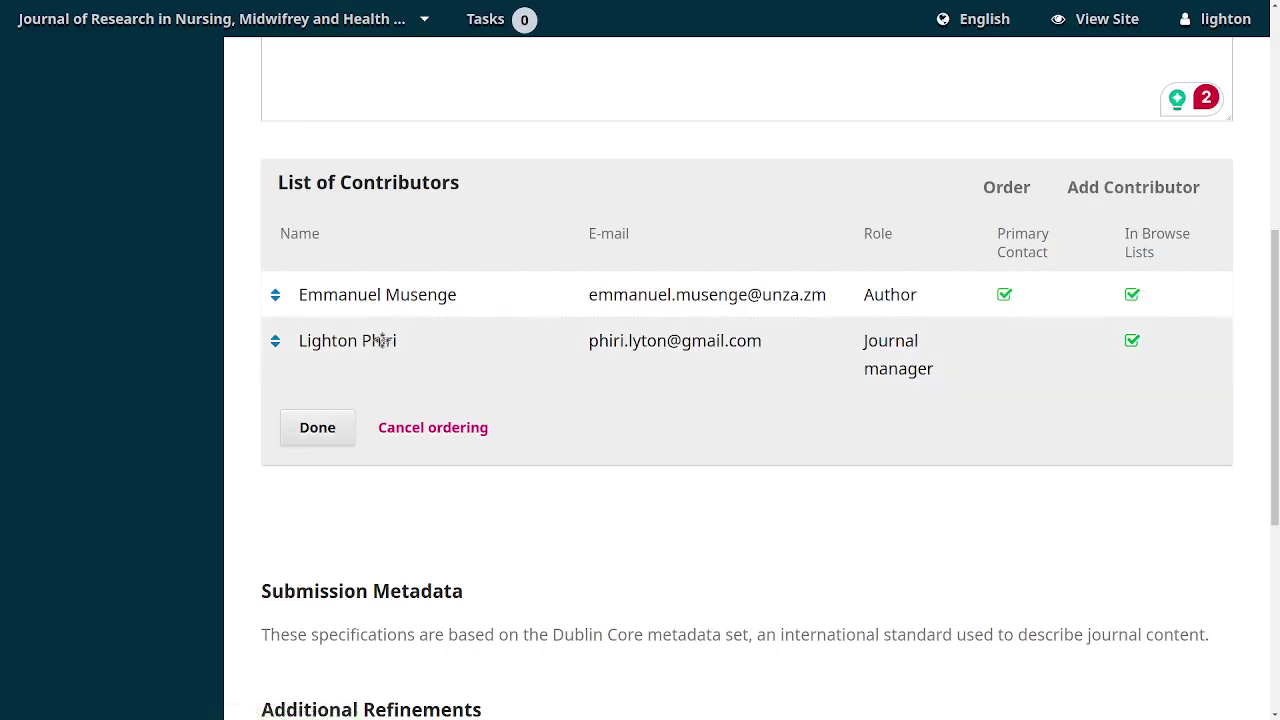
{"action": "left_click", "coordinate": [327, 433]}
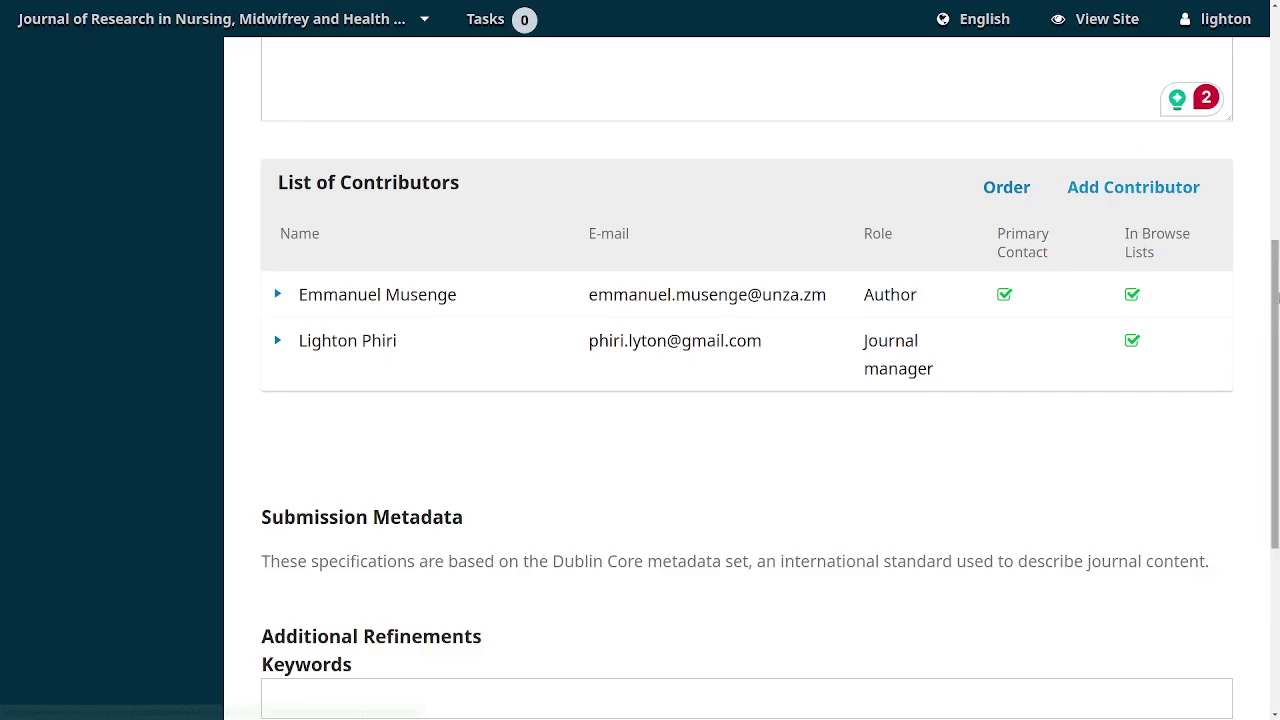
{"action": "left_click_drag", "start_coordinate": [1277, 325], "coordinate": [1277, 425]}
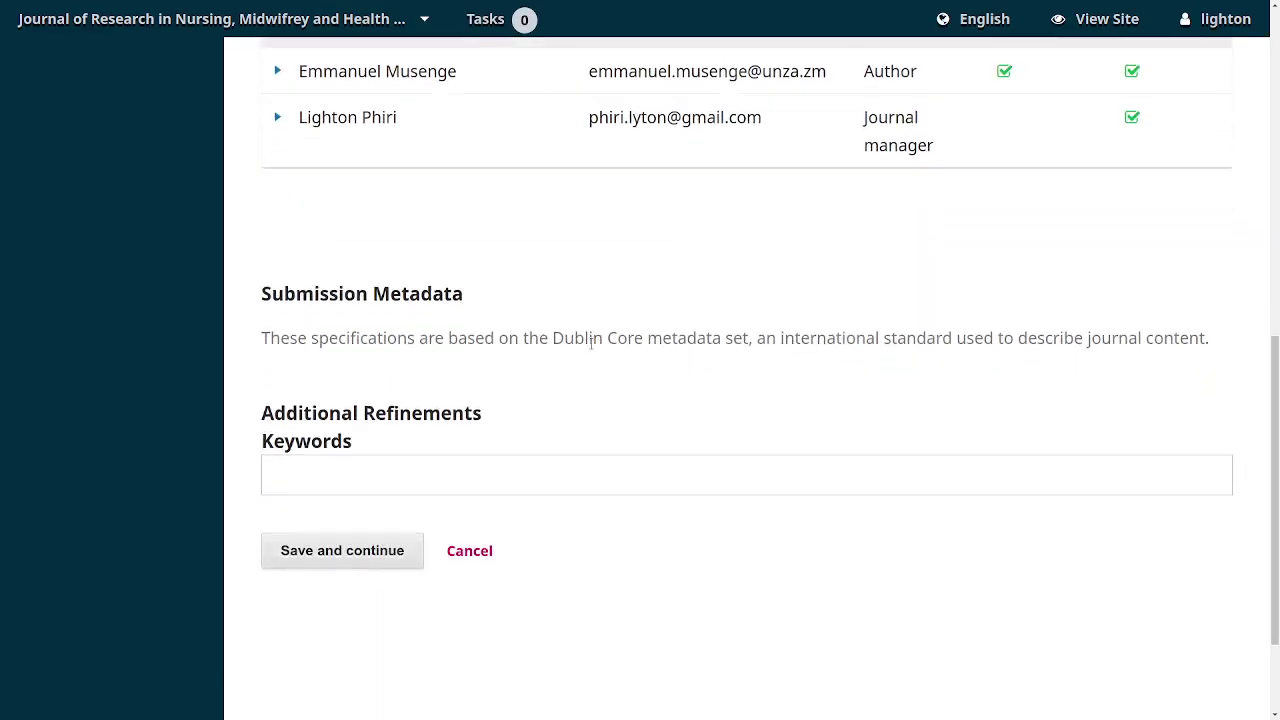
{"action": "left_click_drag", "start_coordinate": [1277, 397], "coordinate": [1220, 271]}
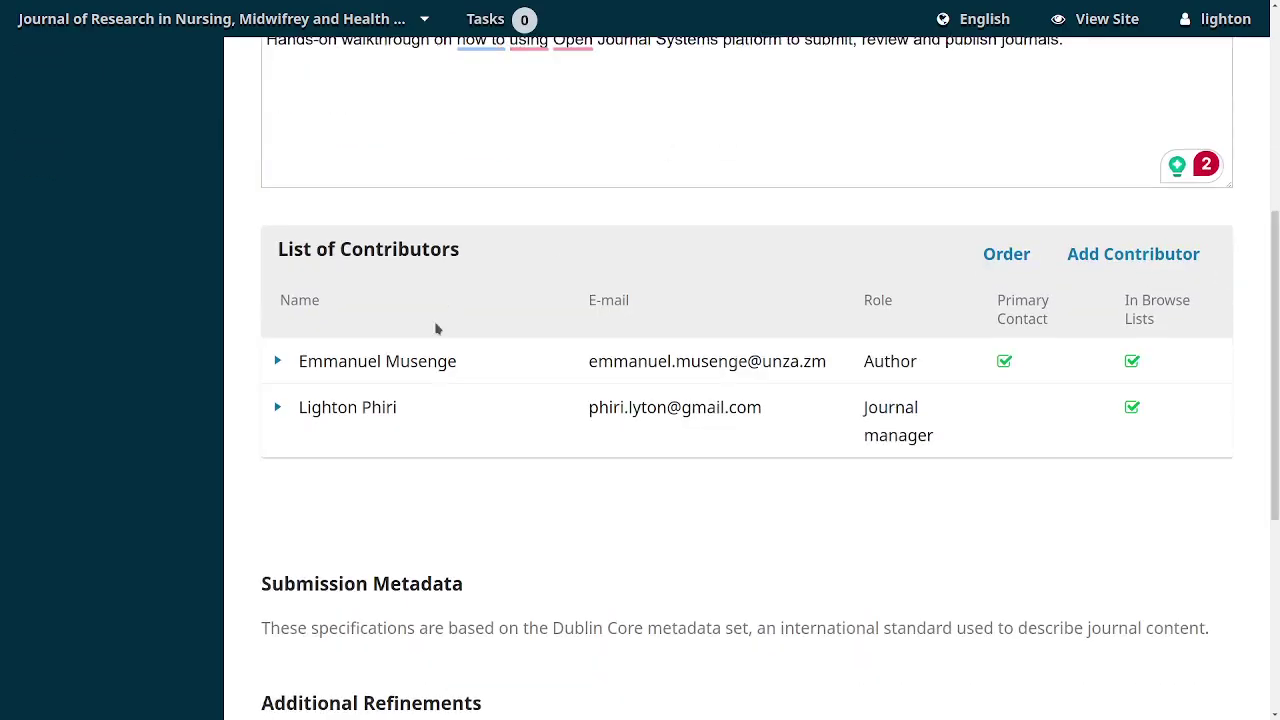
{"action": "scroll", "coordinate": [1275, 328], "scroll_direction": "up", "scroll_amount": 5}
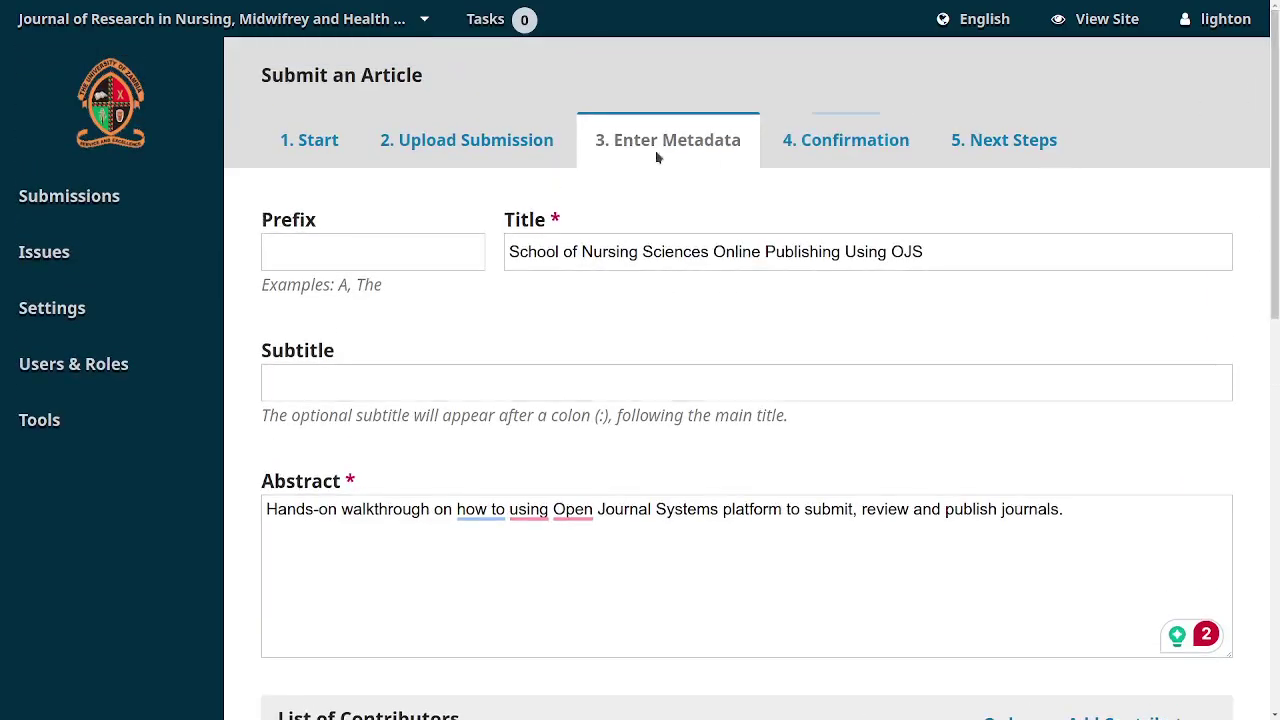
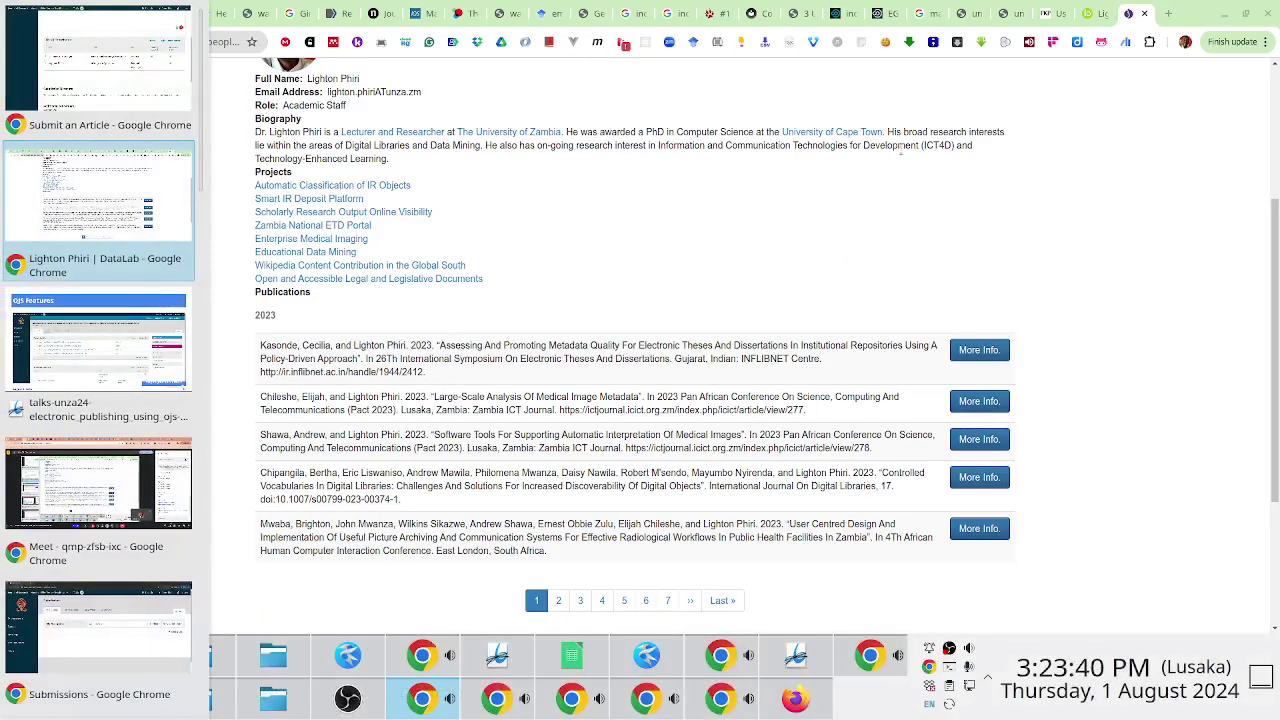
Open the first Scholar result, the Wiley article on glycaemic control in Lusaka outpatients, zoomed in two steps.
{"action": "left_click", "coordinate": [548, 13]}
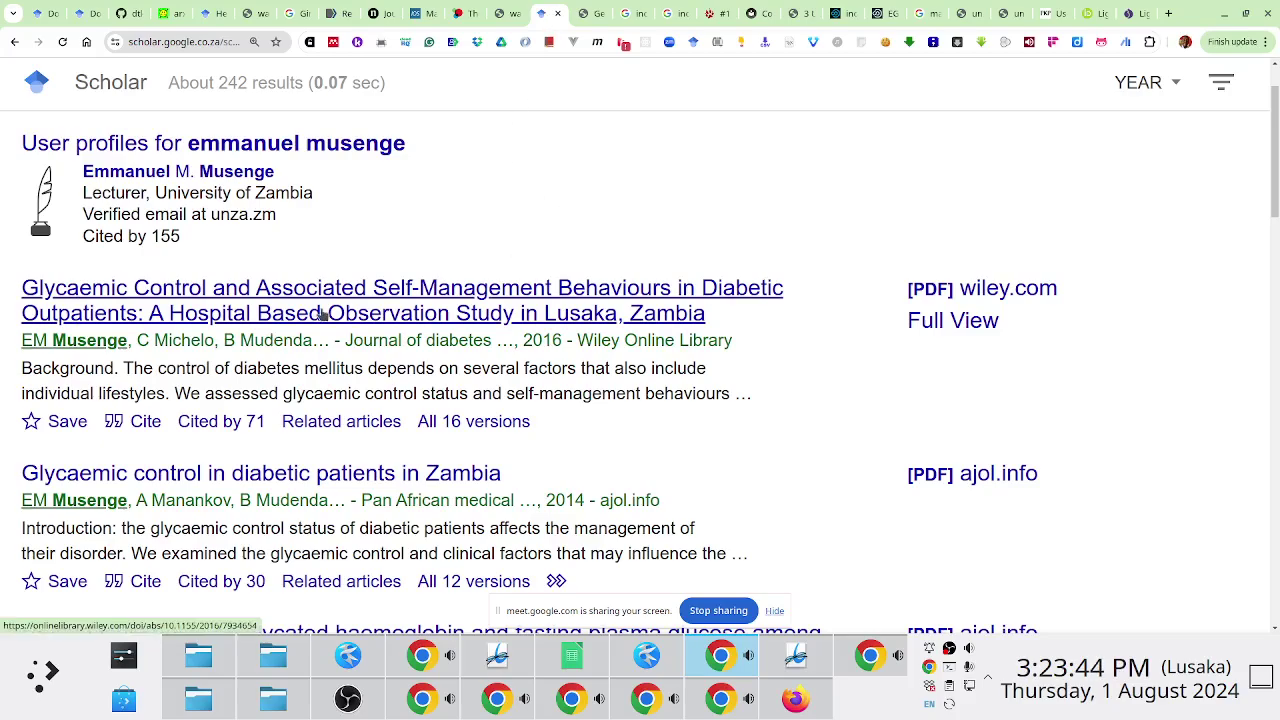
{"action": "left_click", "coordinate": [283, 305]}
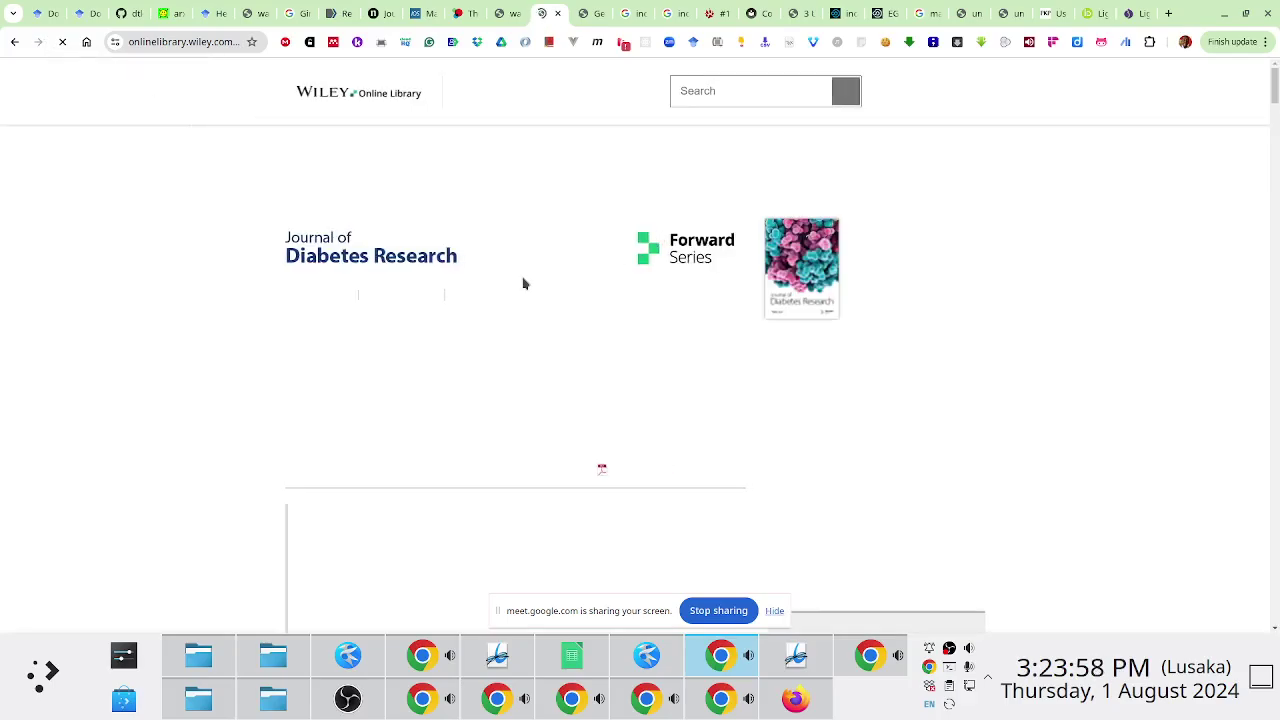
{"action": "left_click_drag", "start_coordinate": [1274, 90], "coordinate": [1274, 96]}
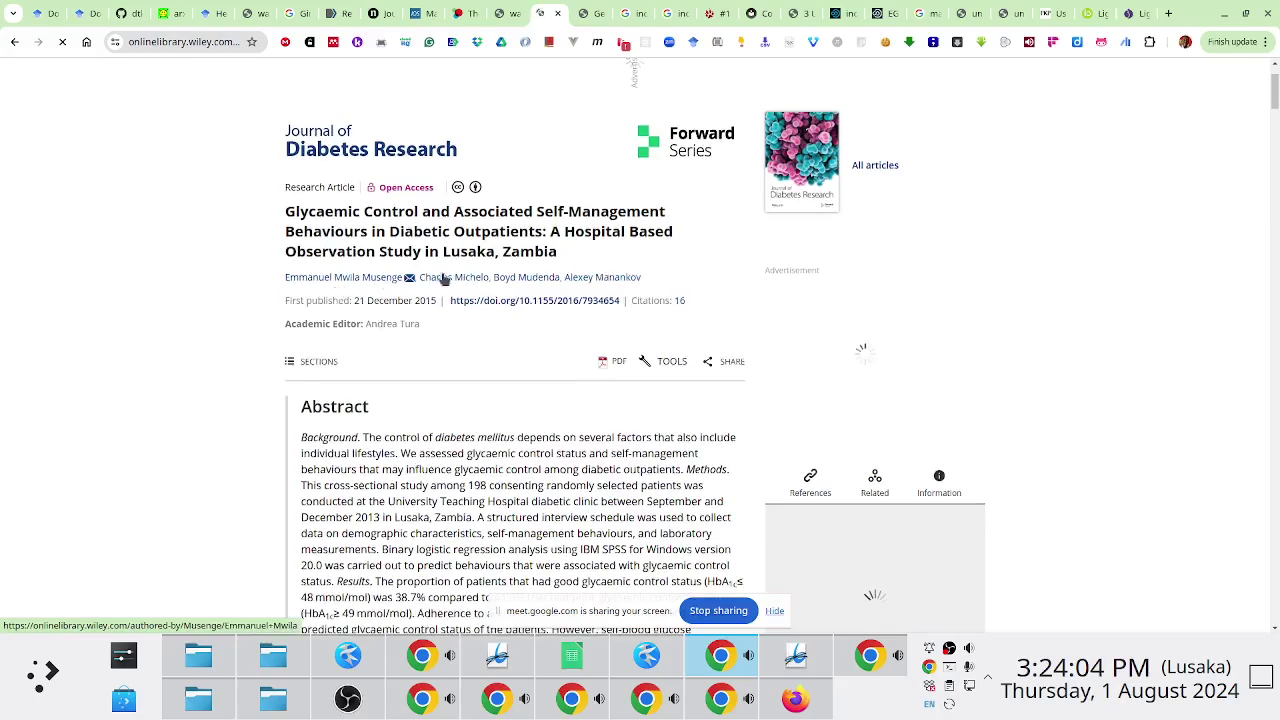
{"action": "key", "text": "ctrl+plus"}
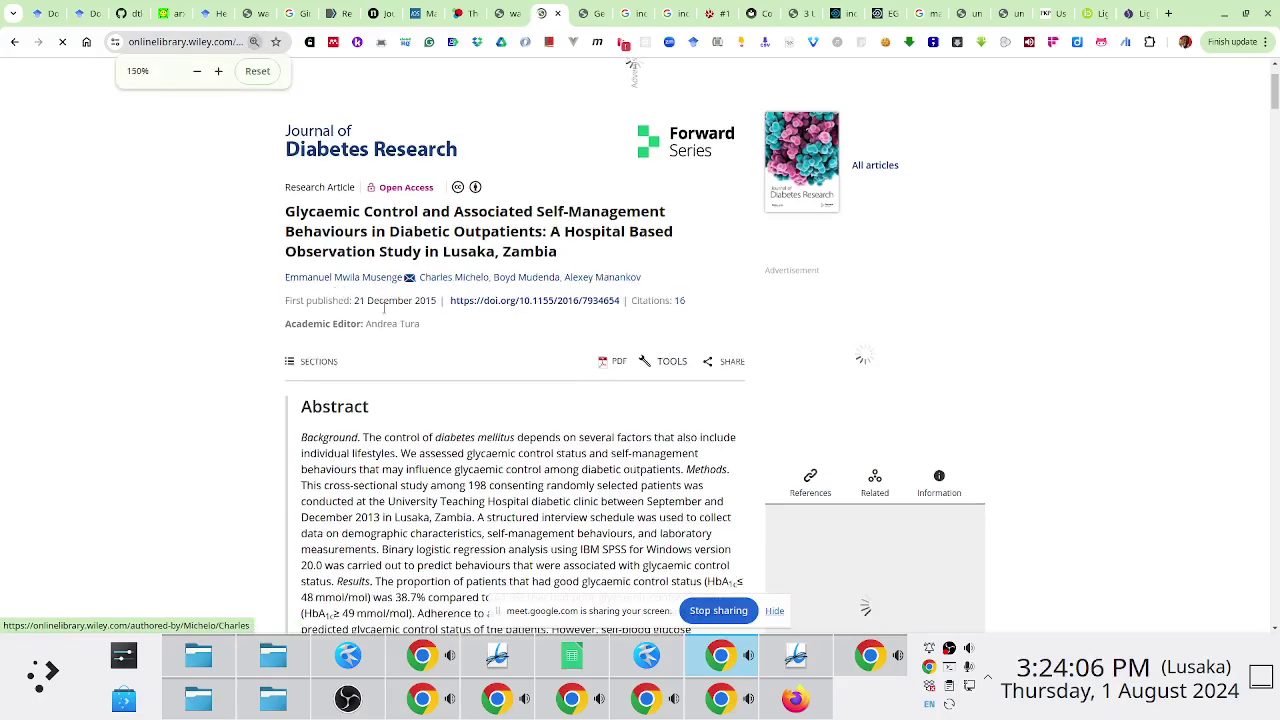
{"action": "key", "text": "ctrl+plus"}
{"action": "key", "text": "ctrl+plus"}
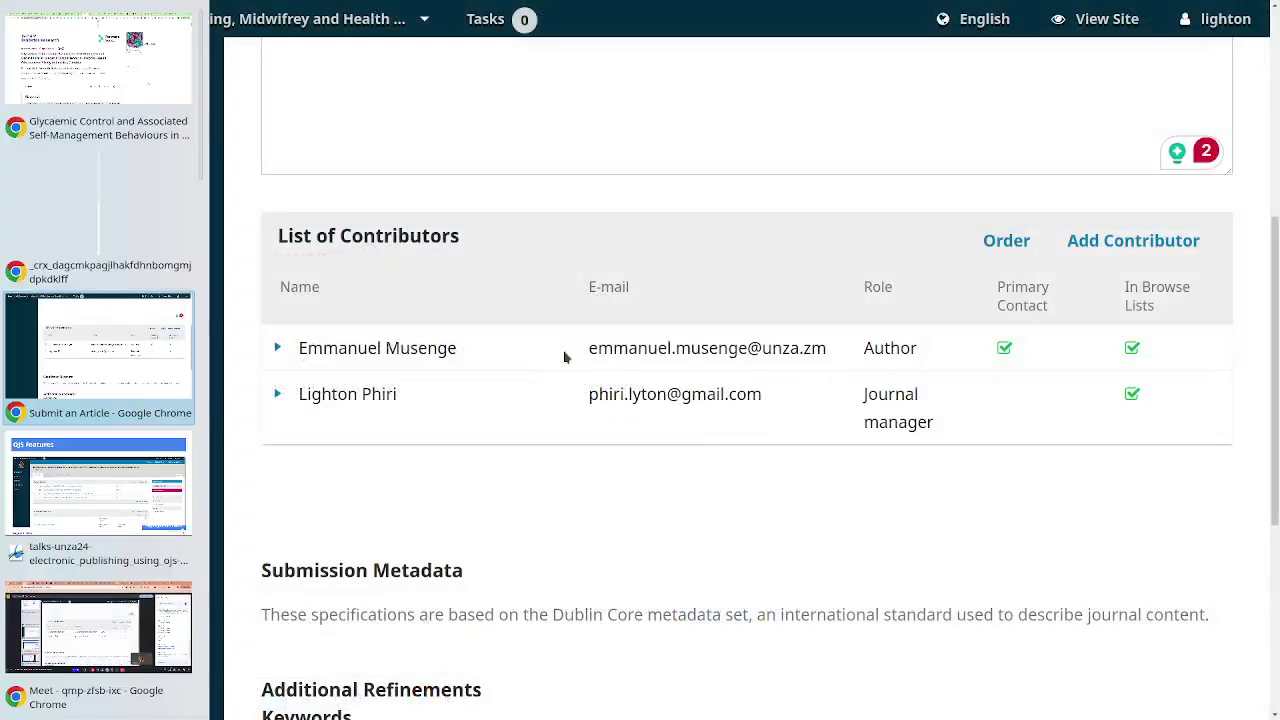
{"action": "scroll", "coordinate": [247, 393], "scroll_direction": "down", "scroll_amount": 1}
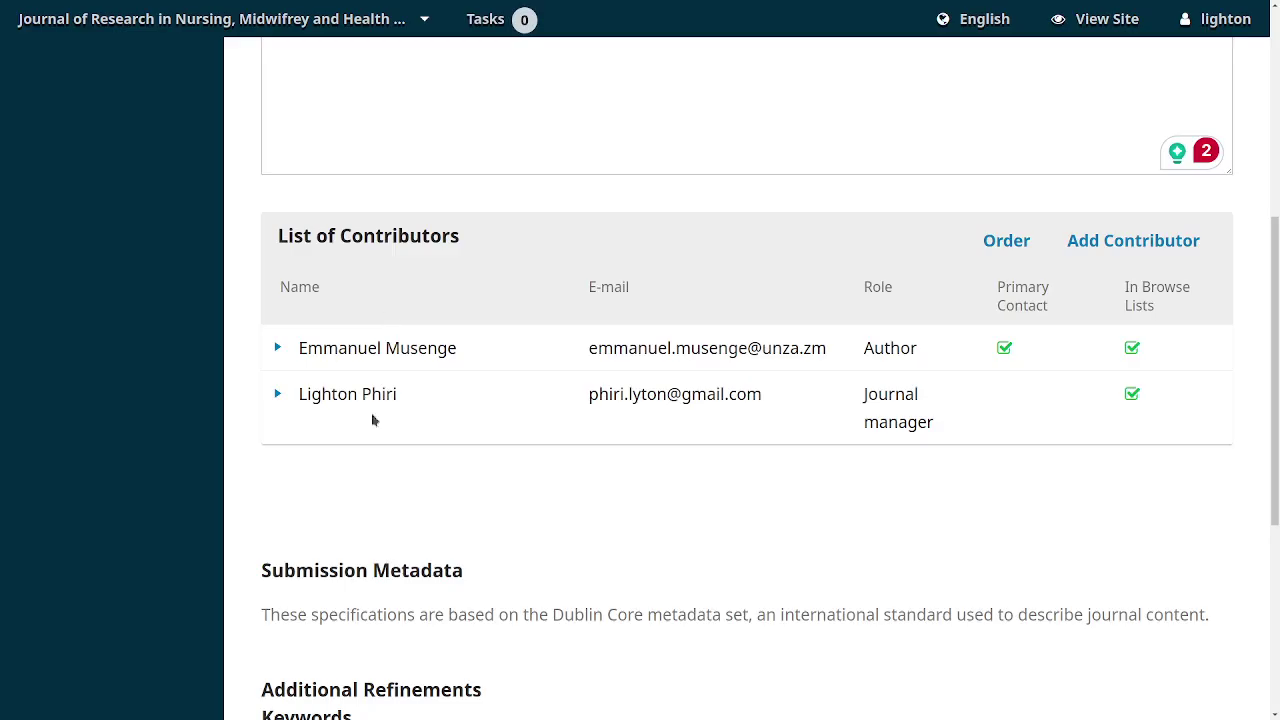
{"action": "left_click_drag", "start_coordinate": [1276, 258], "coordinate": [1272, 46]}
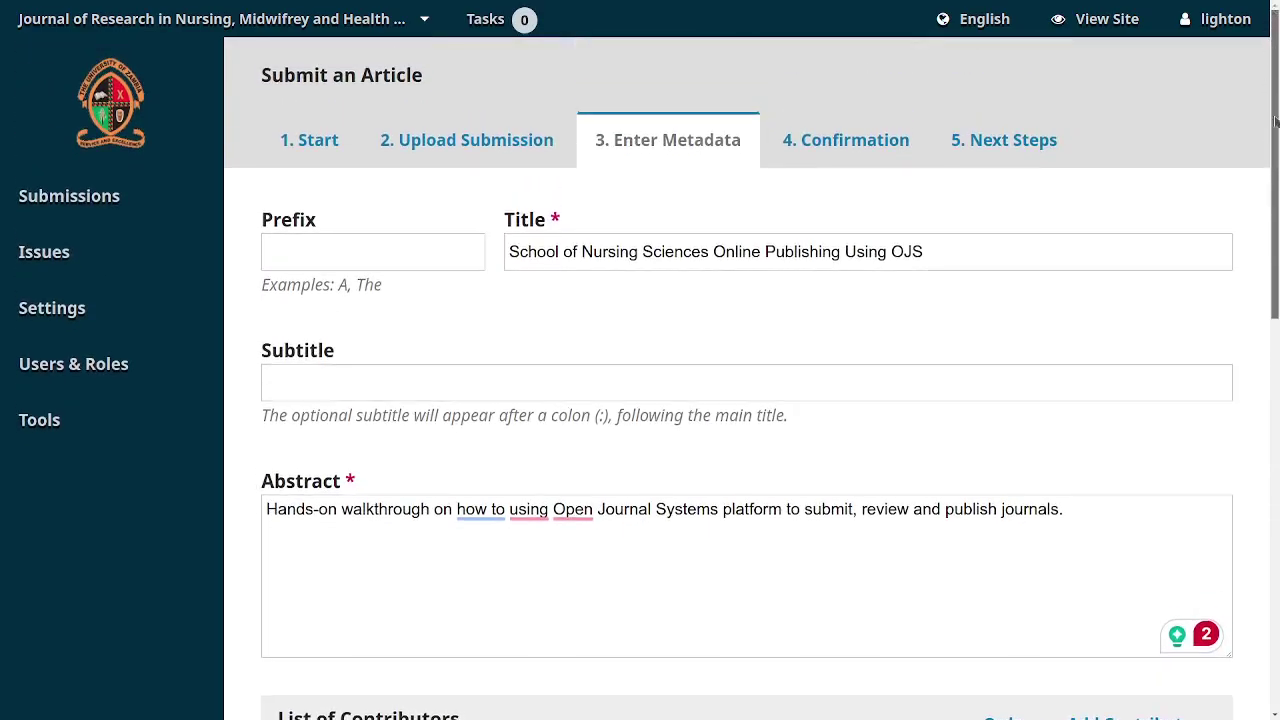
{"action": "scroll", "coordinate": [1274, 103], "scroll_direction": "down", "scroll_amount": 5}
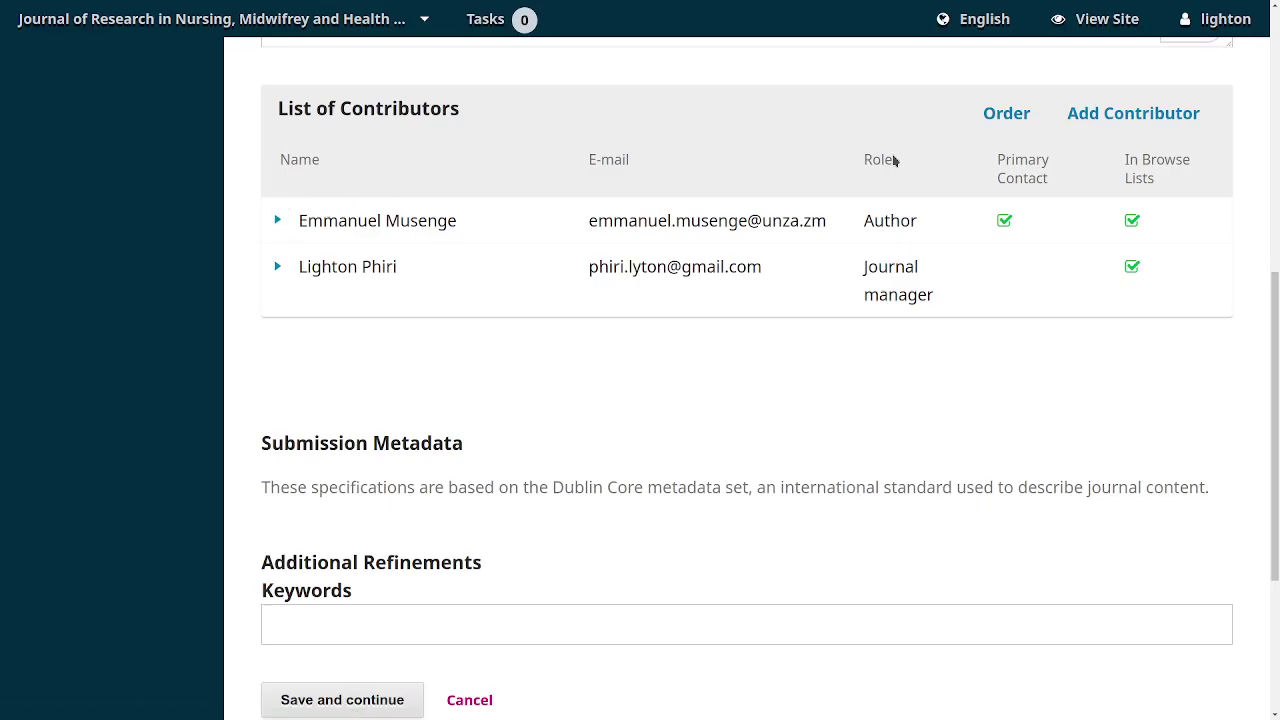
{"action": "left_click_drag", "start_coordinate": [1276, 315], "coordinate": [1276, 438]}
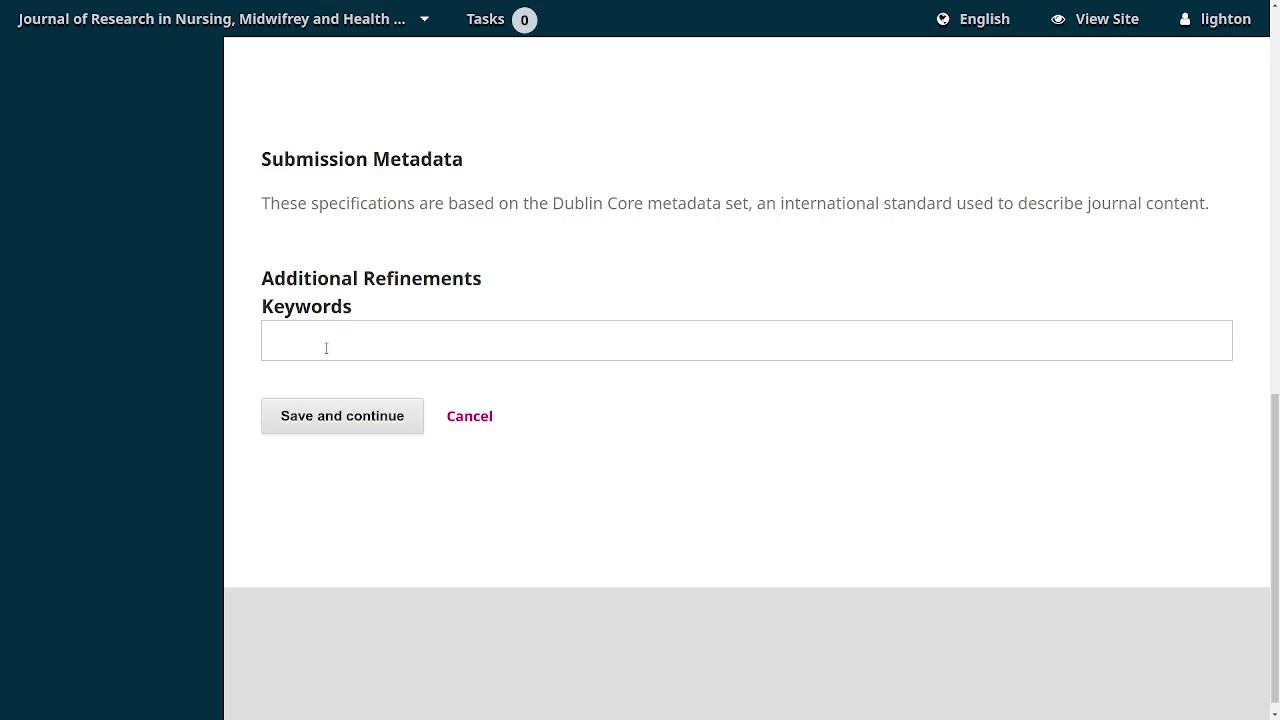
Enter Nursing, University of Zambia and Online Publishing as three separate keywords.
{"action": "type", "text": "Nursing"}
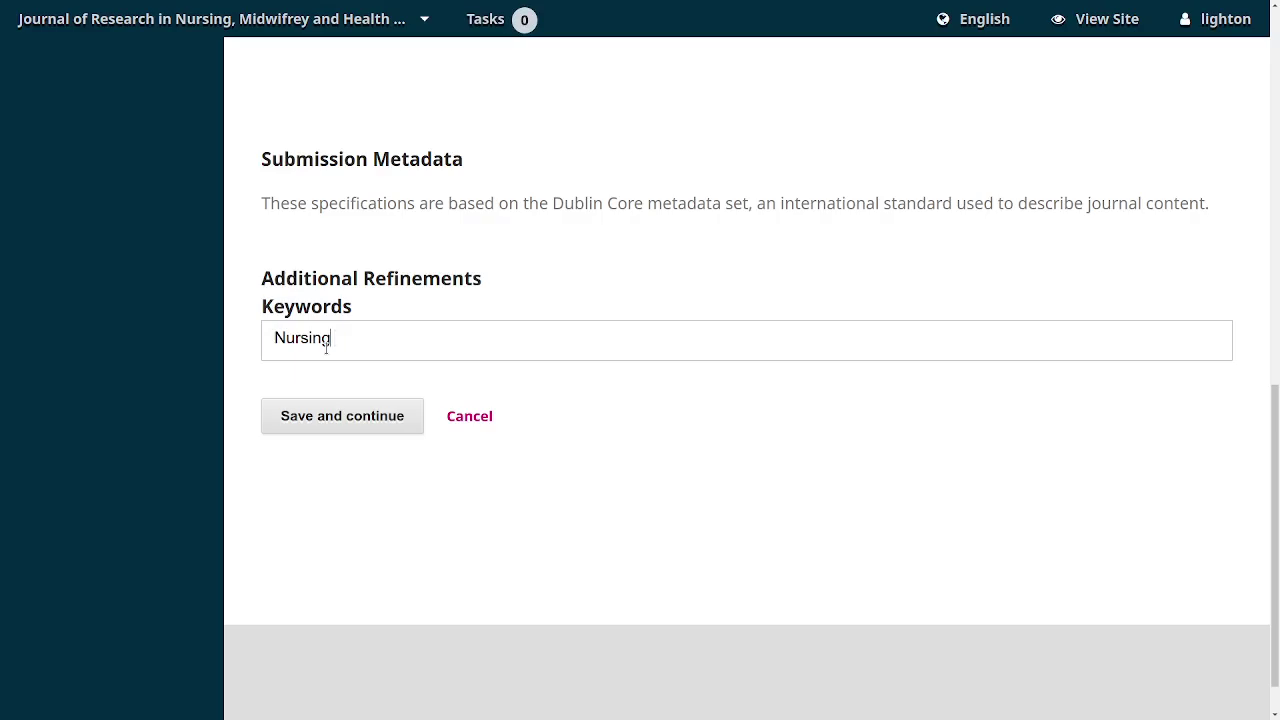
{"action": "key", "text": "Return"}
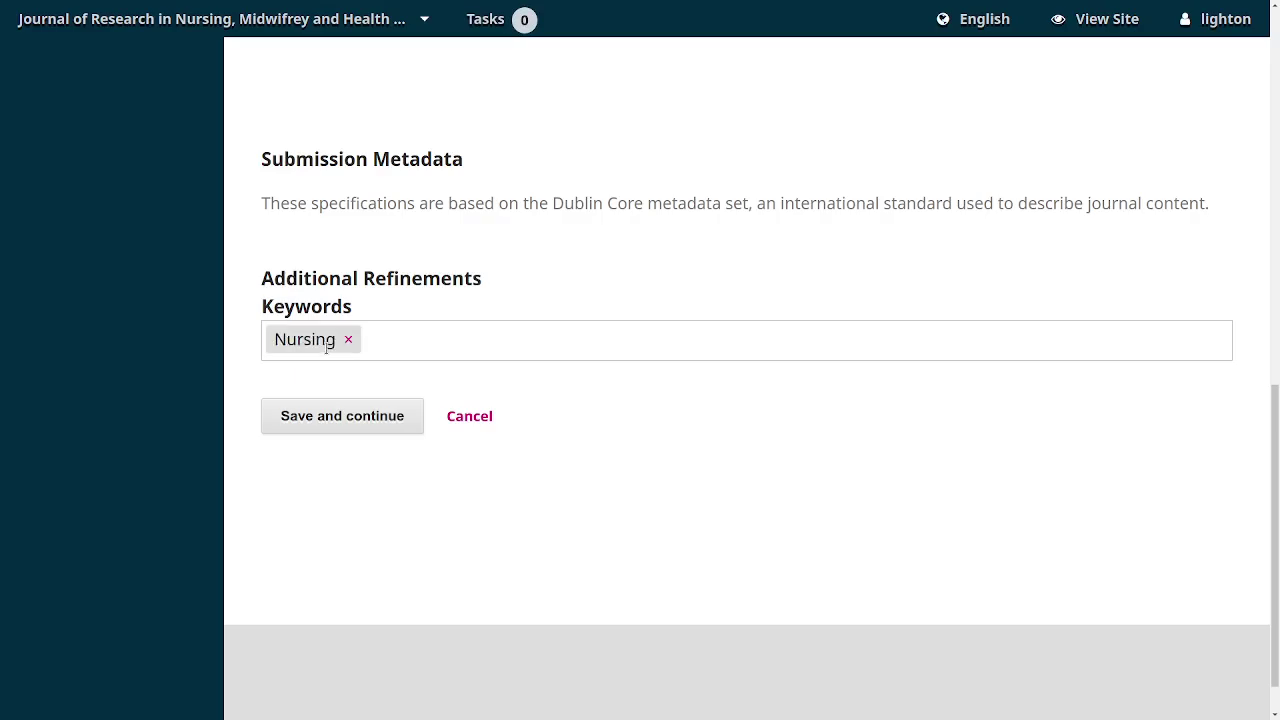
{"action": "type", "text": "University of Zamib"}
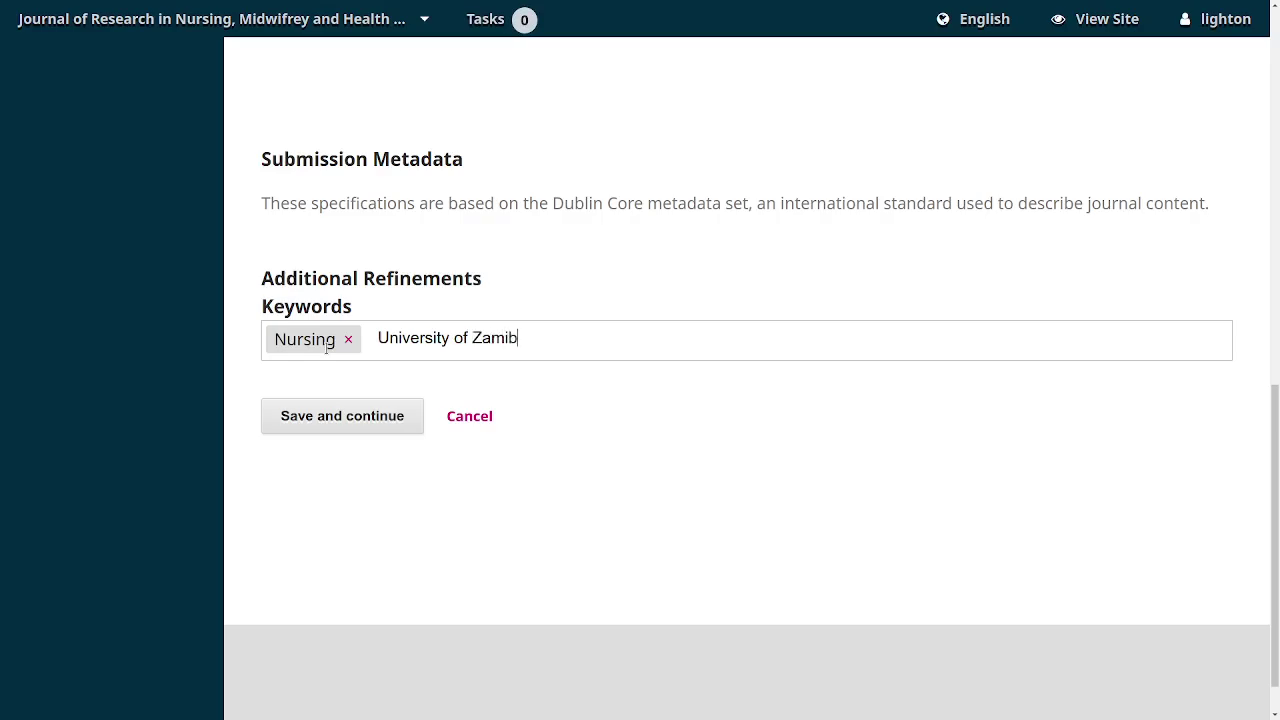
{"action": "type", "text": "ia"}
{"action": "key", "text": "Return"}
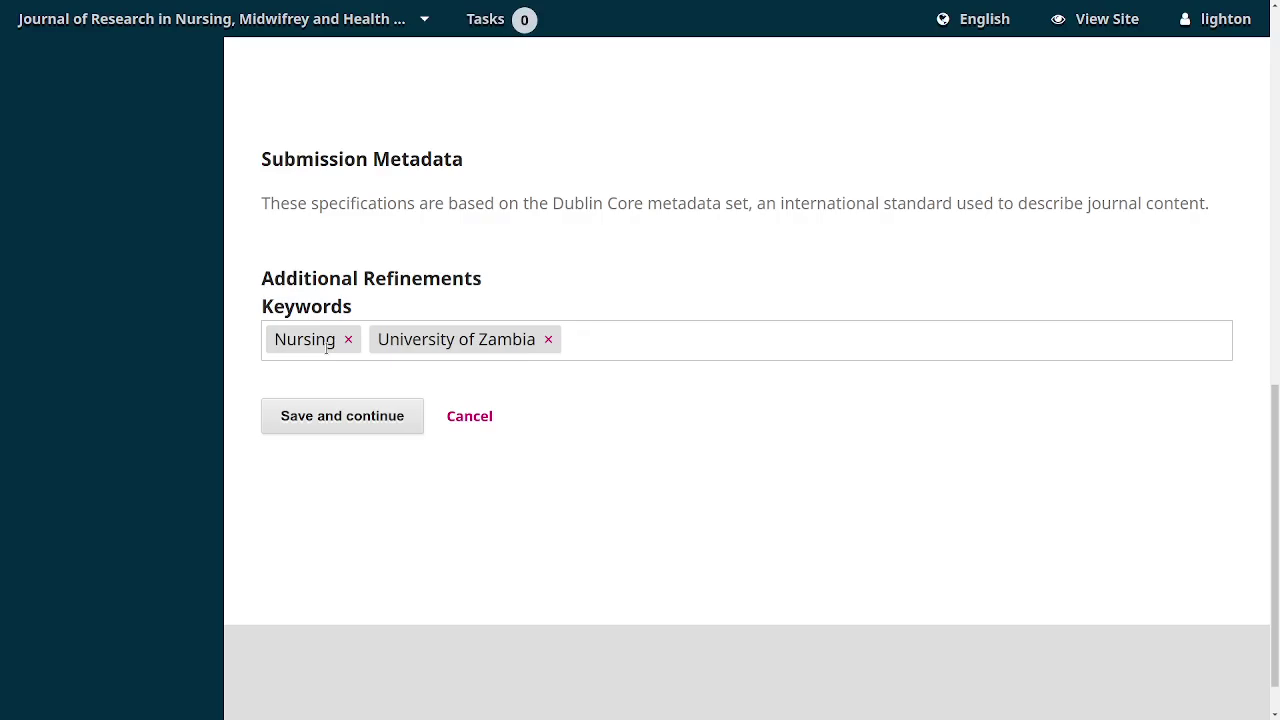
{"action": "type", "text": "OOnline Publishing"}
{"action": "key", "text": "Return"}
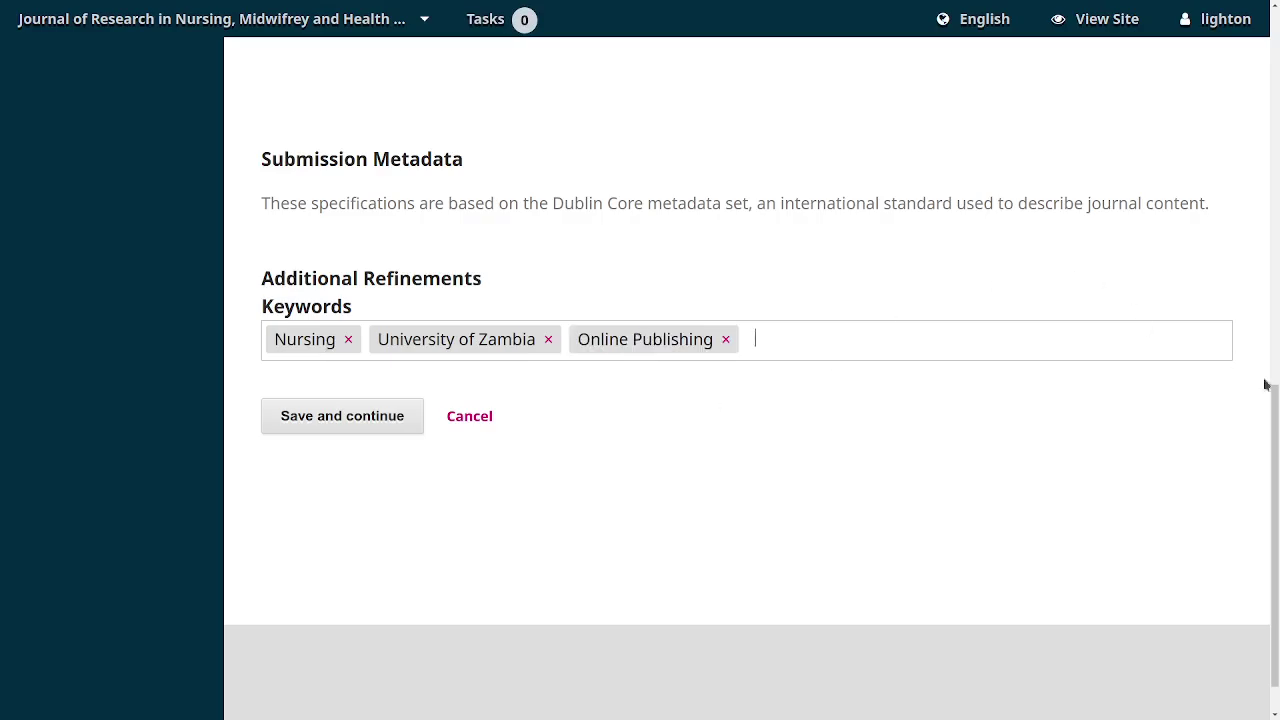
{"action": "scroll", "coordinate": [1174, 194], "scroll_direction": "up", "scroll_amount": 9}
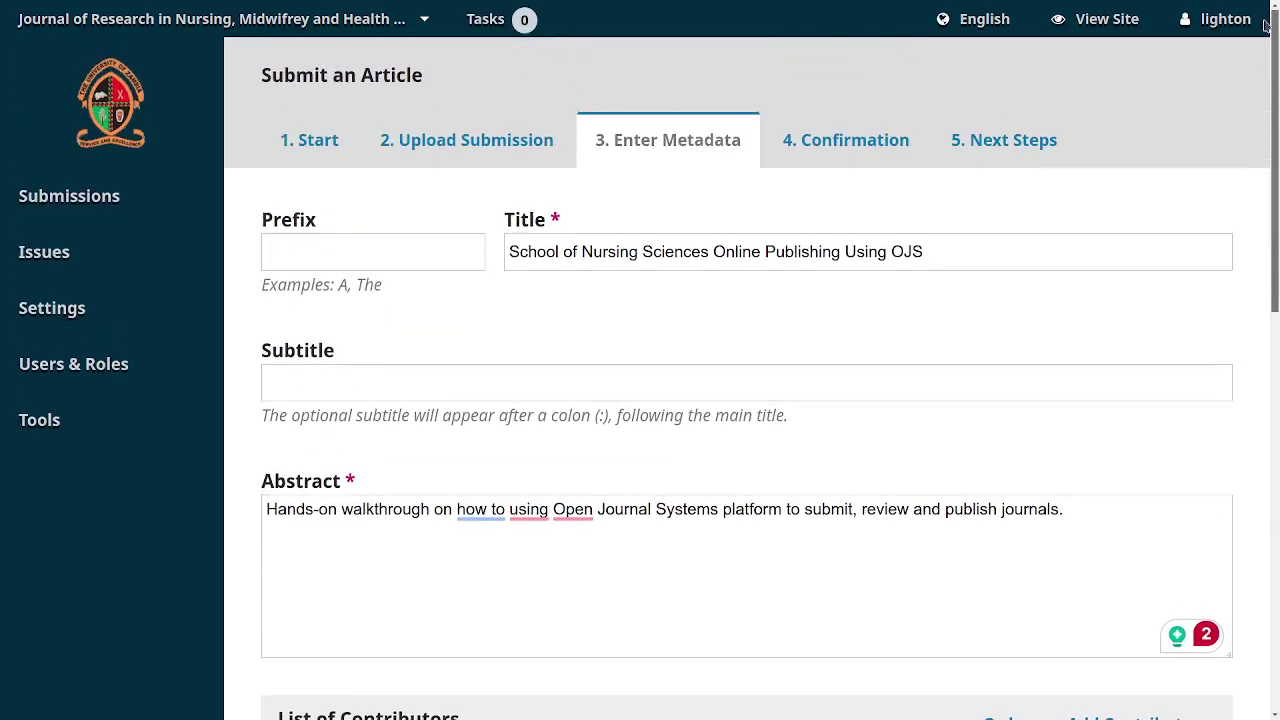
{"action": "scroll", "coordinate": [1270, 40], "scroll_direction": "down", "scroll_amount": 1}
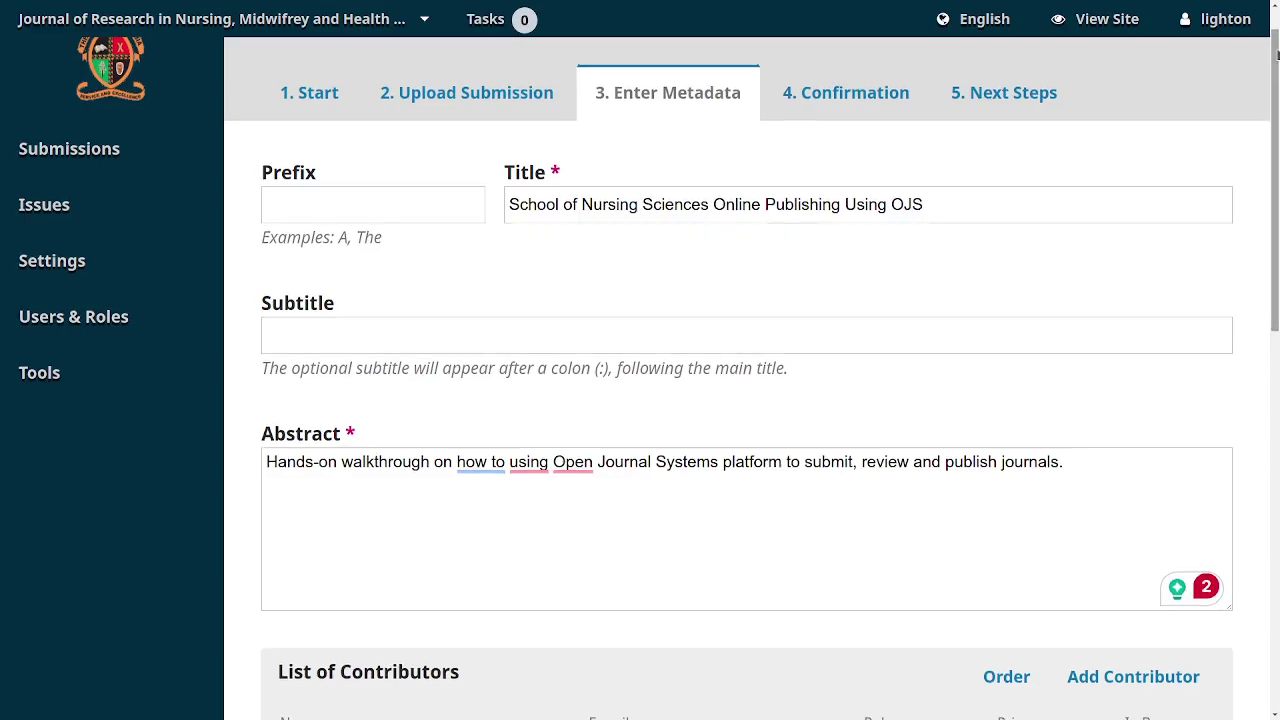
{"action": "scroll", "coordinate": [1276, 55], "scroll_direction": "down", "scroll_amount": 1}
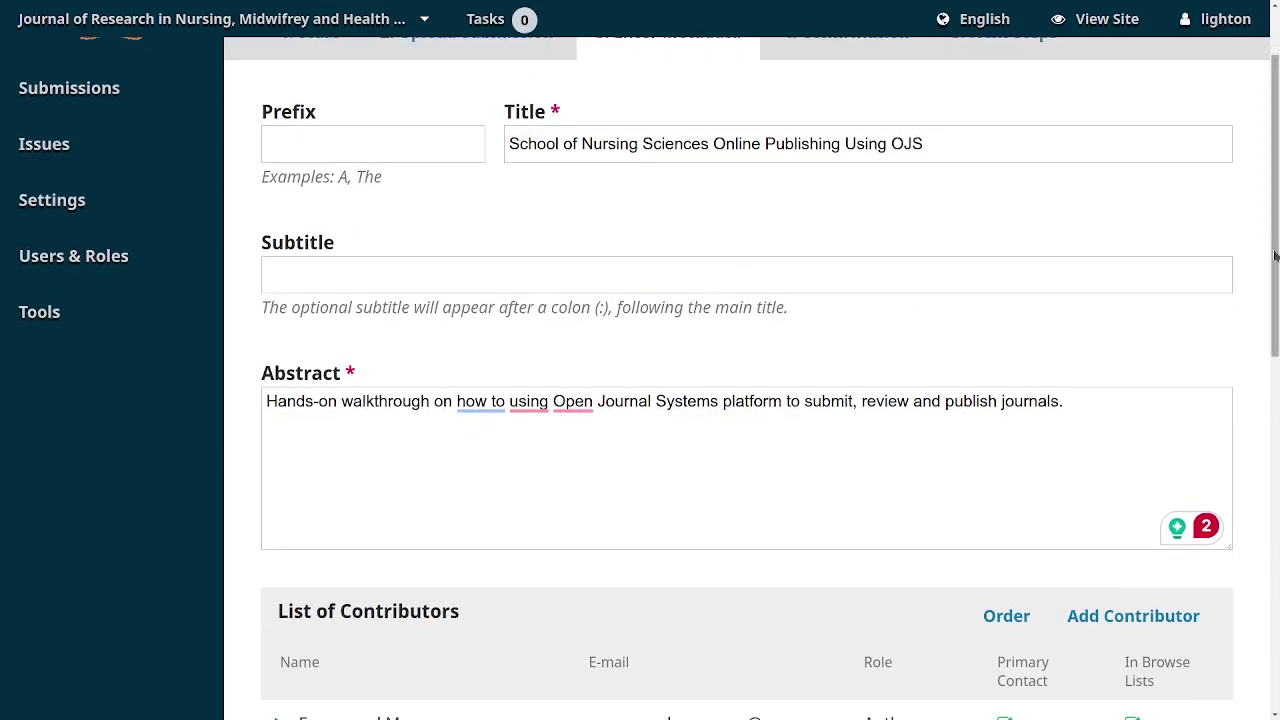
{"action": "scroll", "coordinate": [1252, 273], "scroll_direction": "down", "scroll_amount": 5}
{"action": "scroll", "coordinate": [394, 267], "scroll_direction": "down", "scroll_amount": 1}
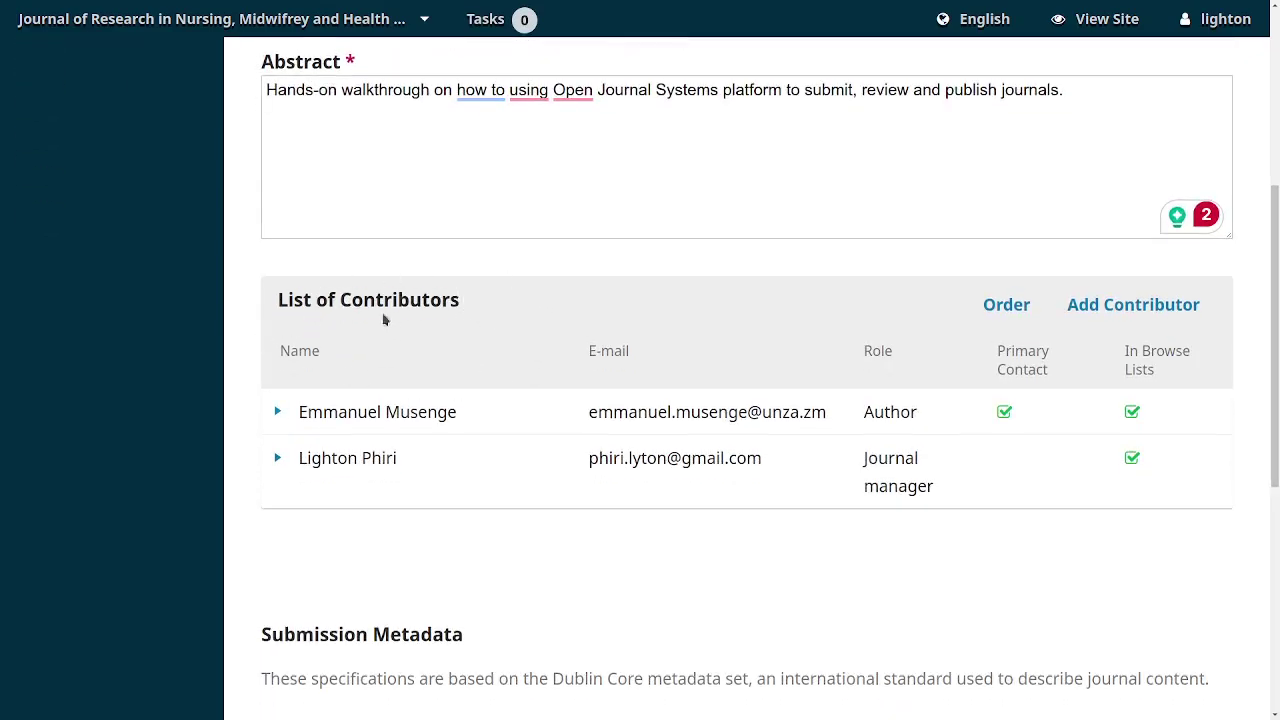
{"action": "left_click_drag", "start_coordinate": [1275, 233], "coordinate": [1275, 233]}
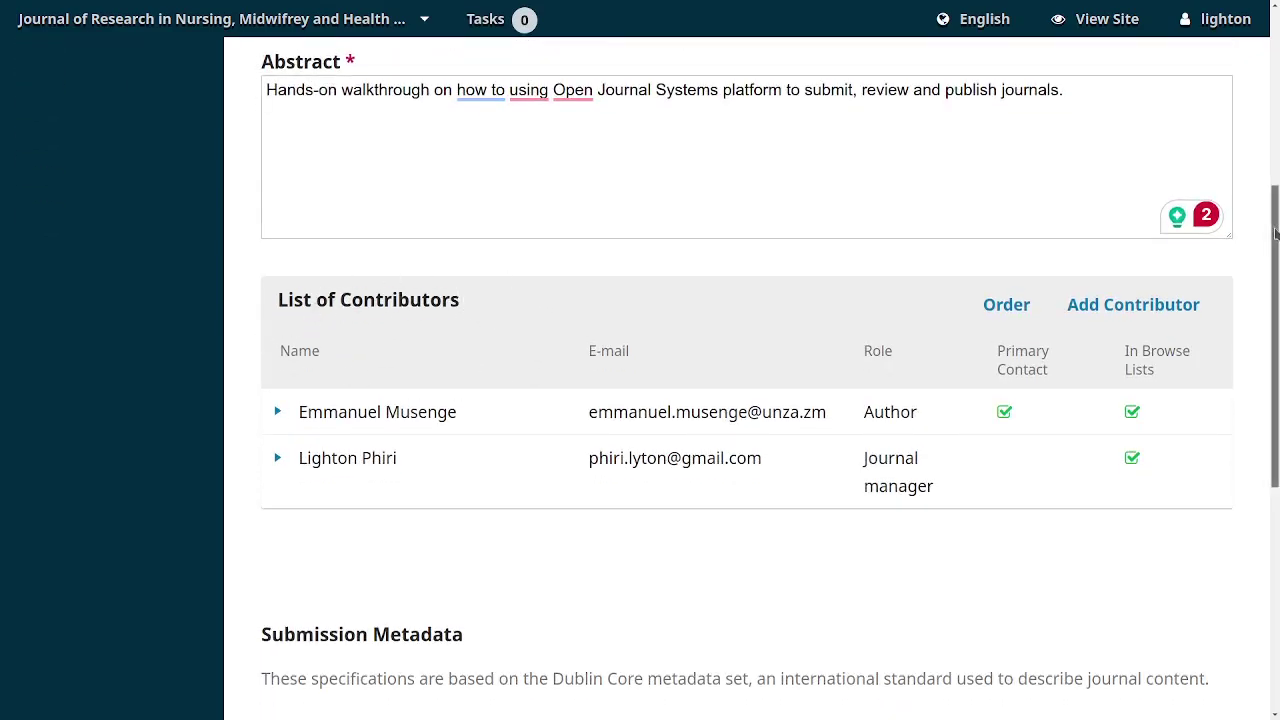
{"action": "scroll", "coordinate": [920, 428], "scroll_direction": "down", "scroll_amount": 5}
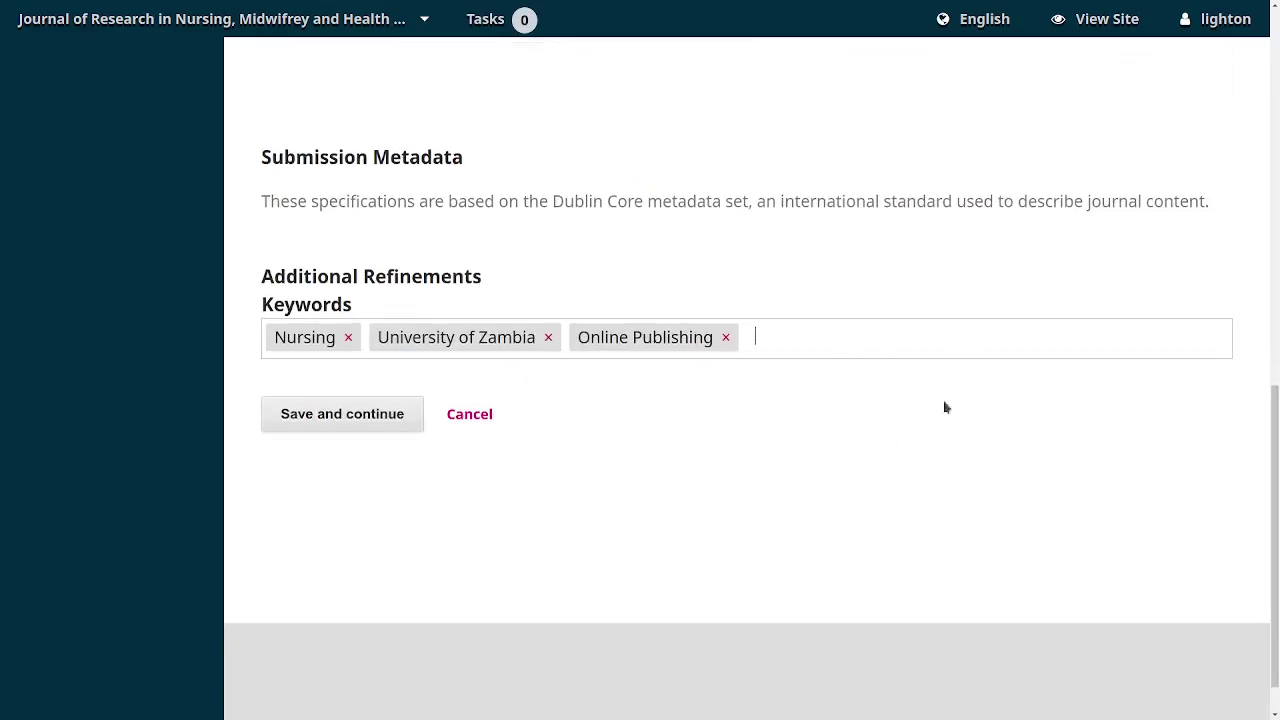
{"action": "scroll", "coordinate": [1203, 237], "scroll_direction": "up", "scroll_amount": 5}
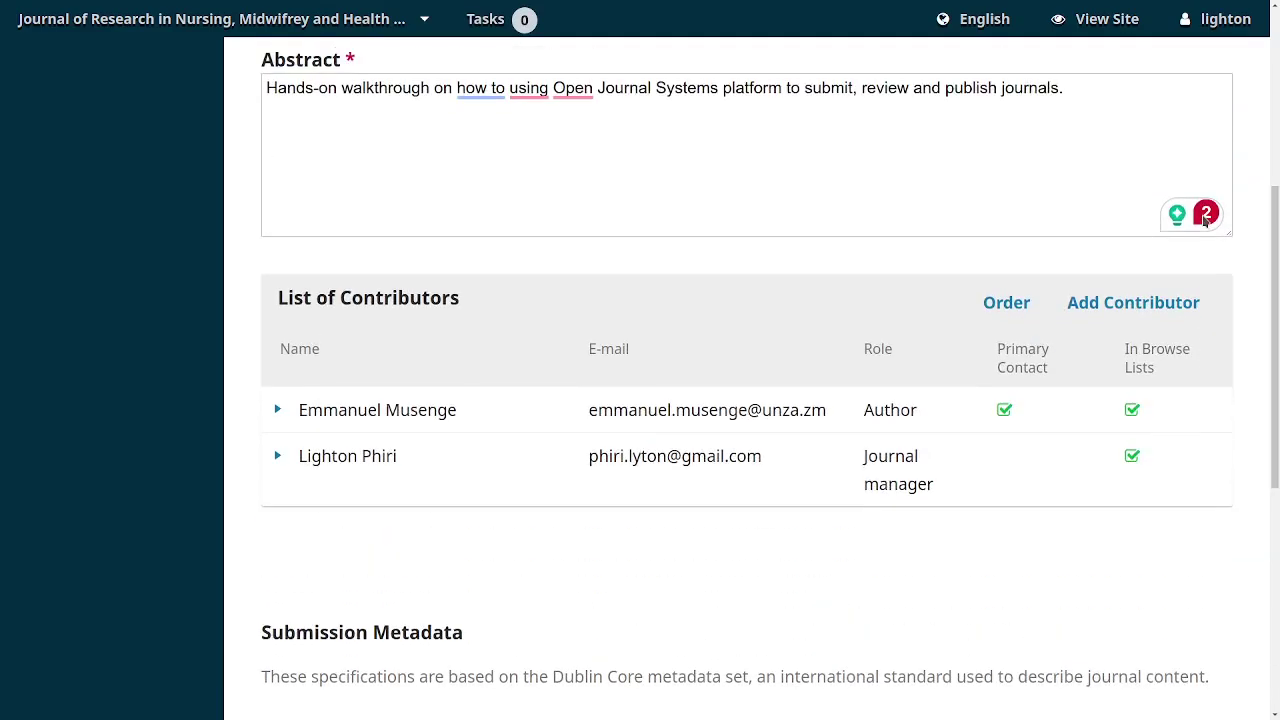
{"action": "left_click", "coordinate": [1122, 312]}
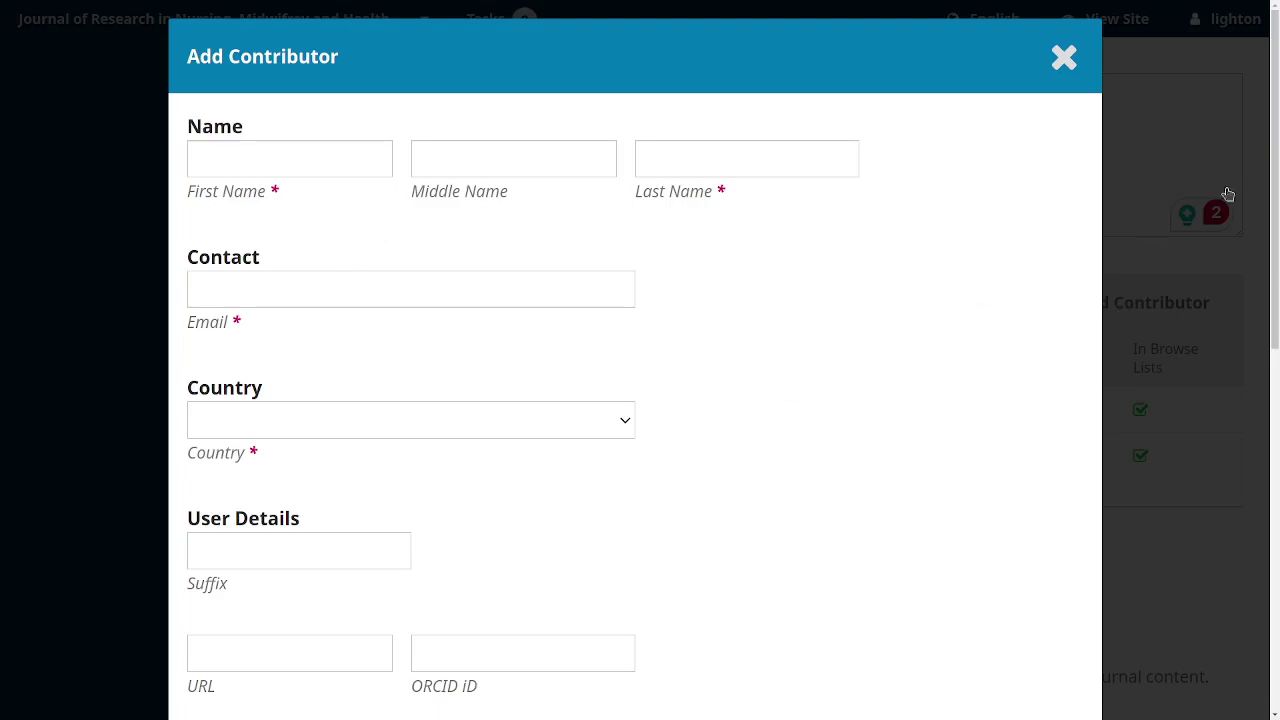
{"action": "left_click_drag", "start_coordinate": [1268, 200], "coordinate": [1276, 370]}
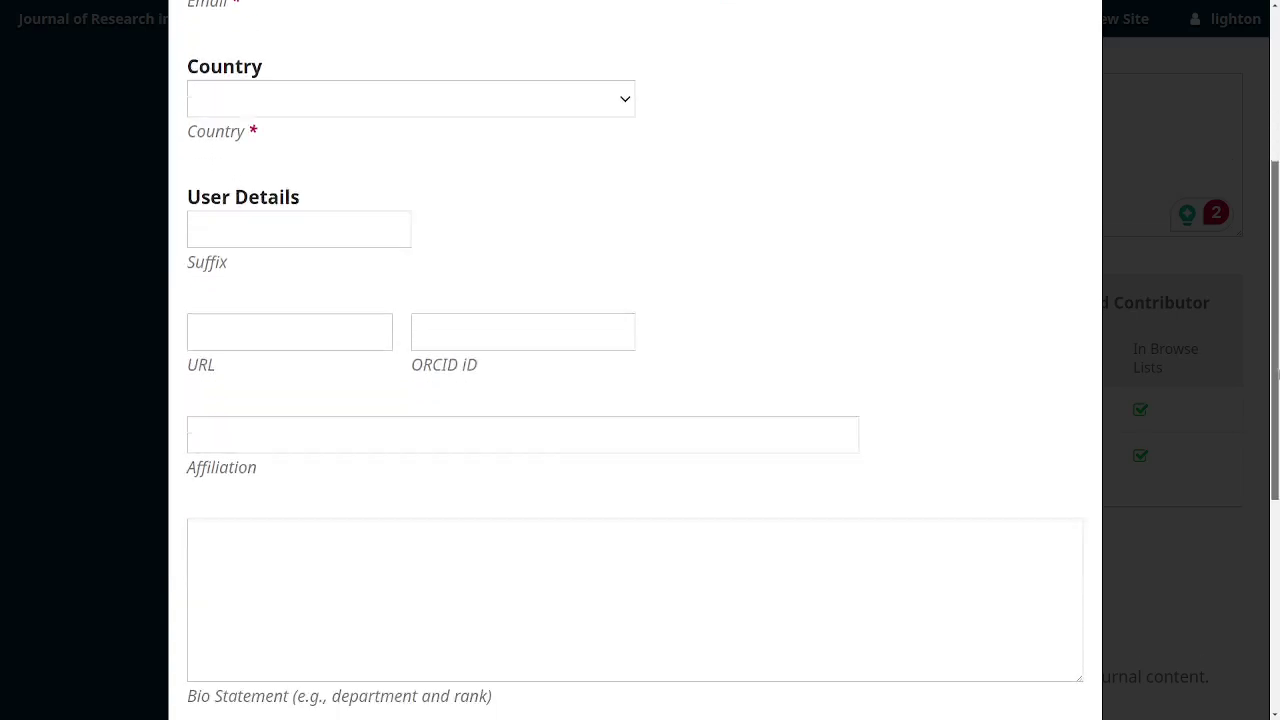
{"action": "scroll", "coordinate": [909, 394], "scroll_direction": "down", "scroll_amount": 1}
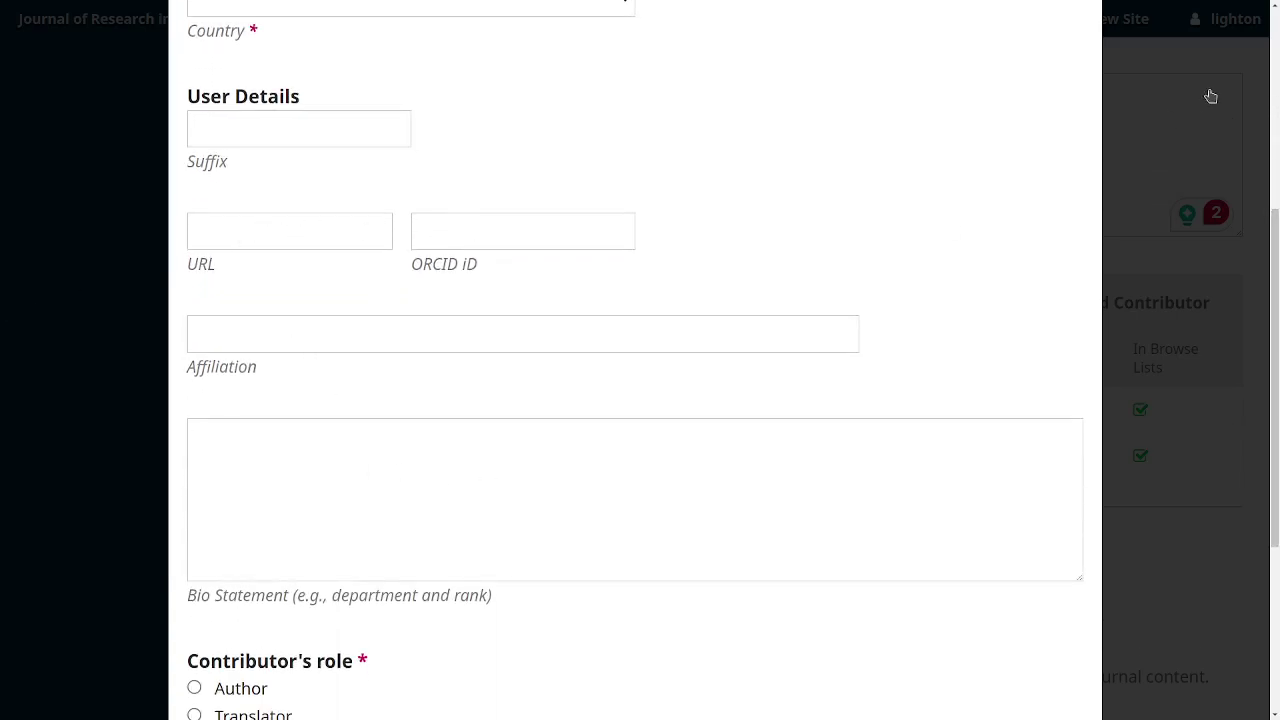
{"action": "left_click_drag", "start_coordinate": [1276, 362], "coordinate": [1276, 555]}
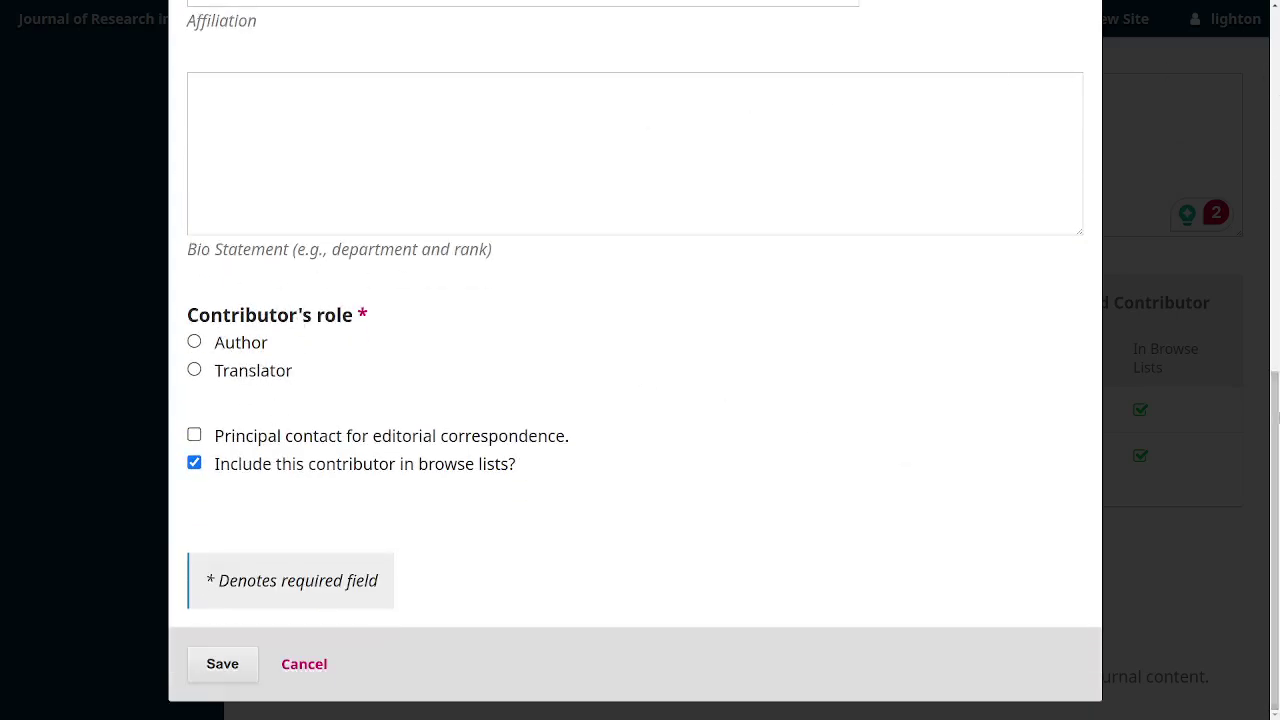
{"action": "left_click_drag", "start_coordinate": [1276, 540], "coordinate": [1276, 170]}
{"action": "left_click", "coordinate": [1063, 54]}
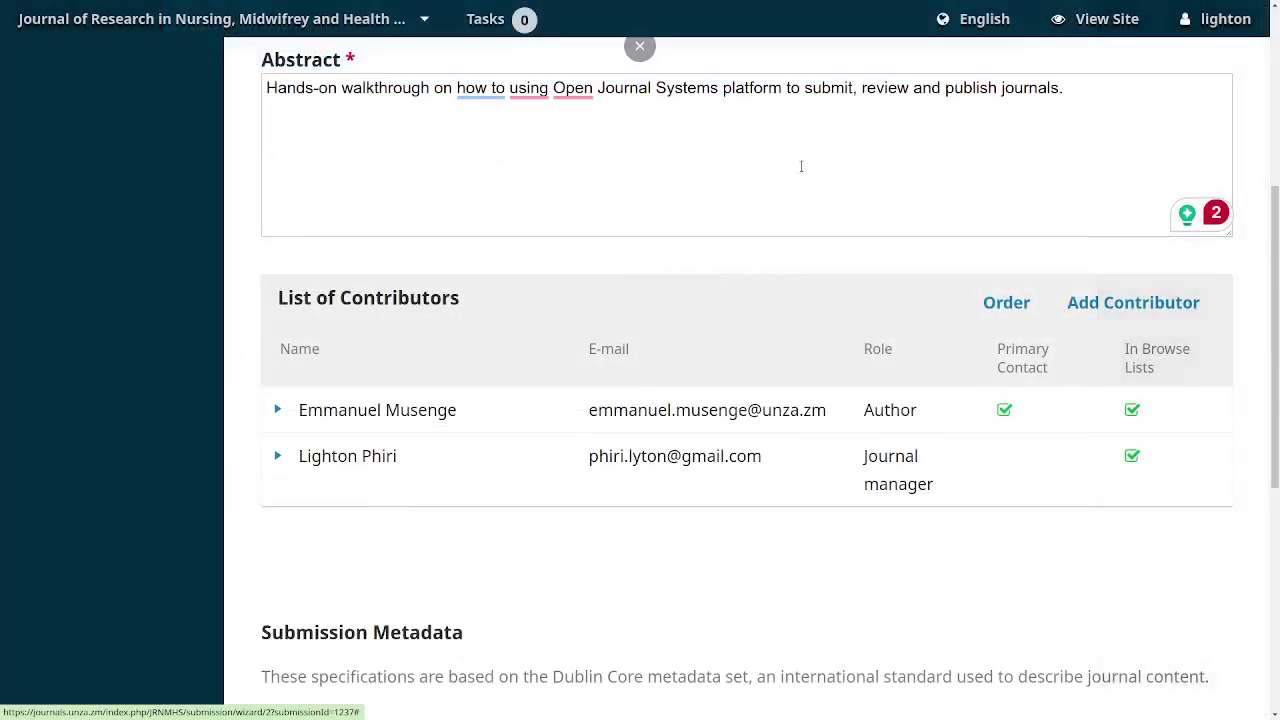
{"action": "left_click_drag", "start_coordinate": [1276, 366], "coordinate": [1276, 590]}
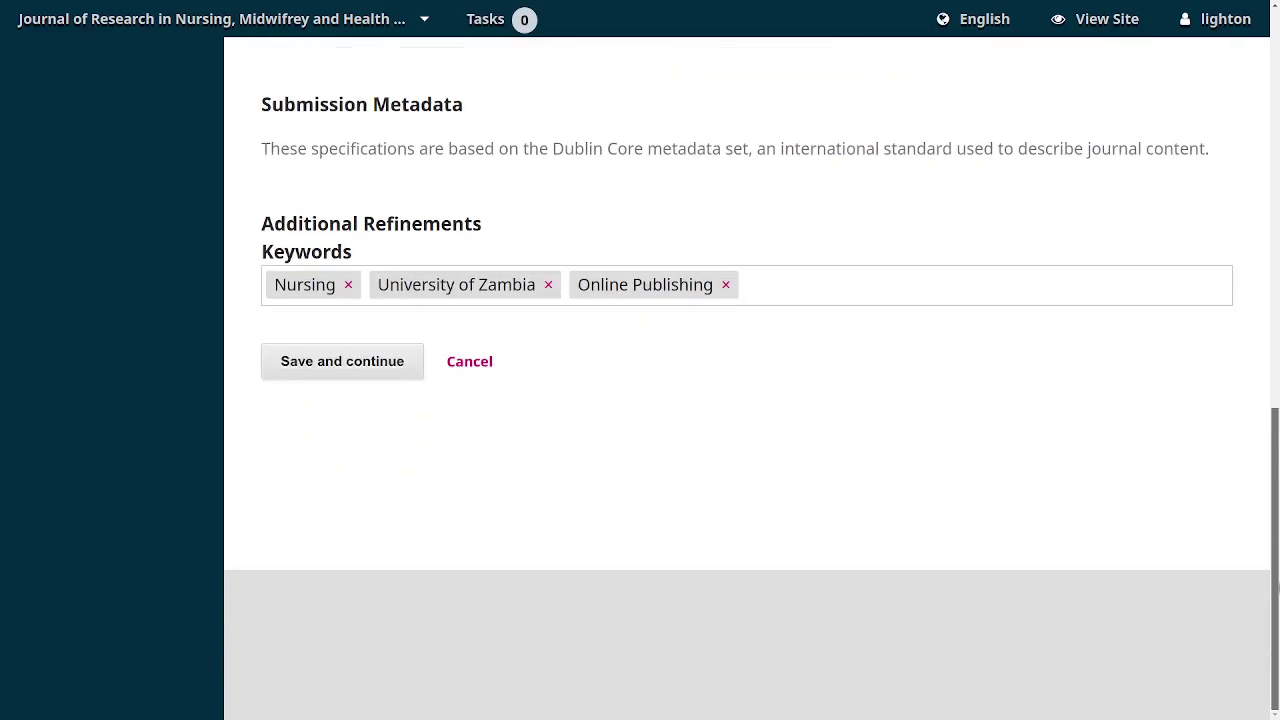
{"action": "scroll", "coordinate": [1123, 326], "scroll_direction": "up", "scroll_amount": 10}
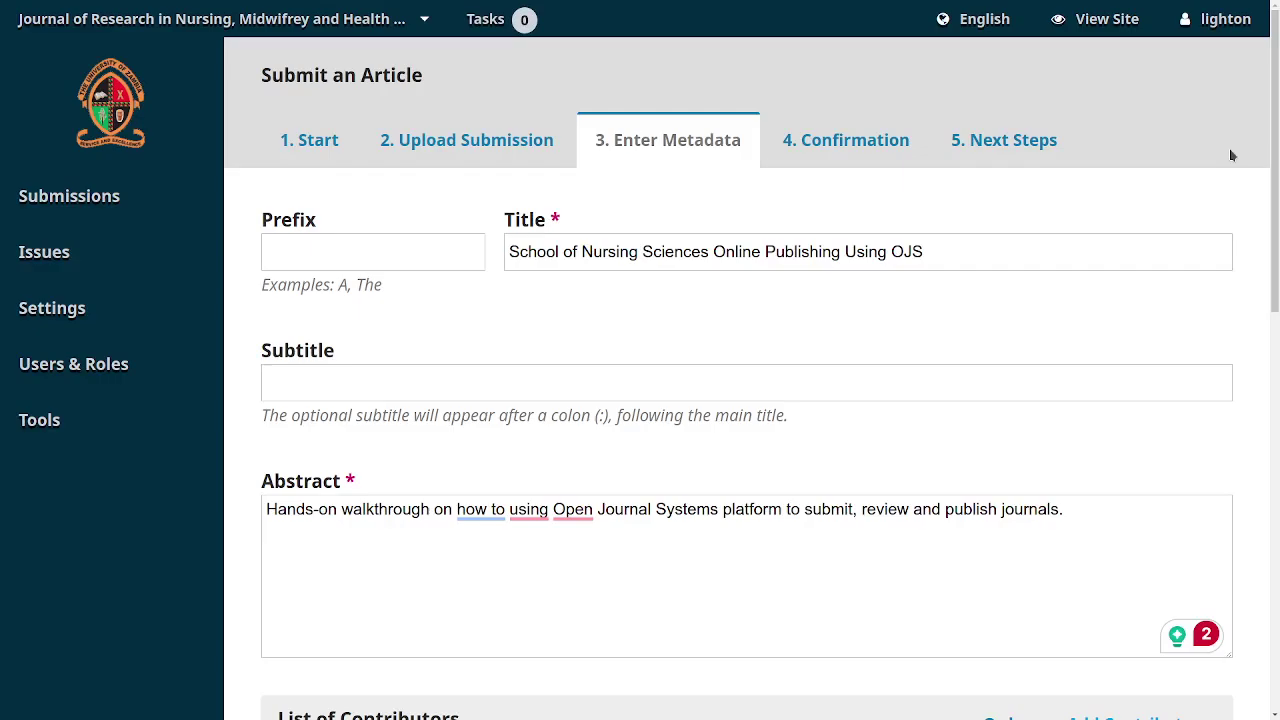
{"action": "scroll", "coordinate": [1276, 190], "scroll_direction": "down", "scroll_amount": 1}
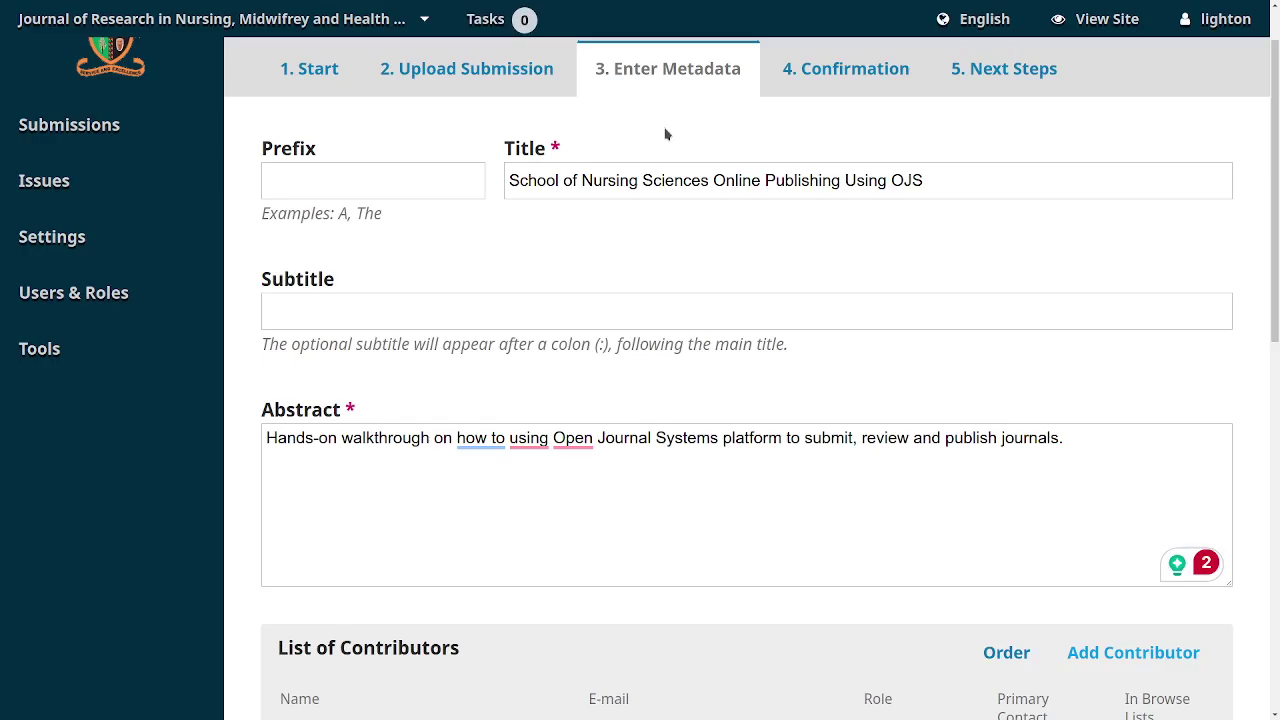
{"action": "left_click_drag", "start_coordinate": [1275, 155], "coordinate": [1276, 468]}
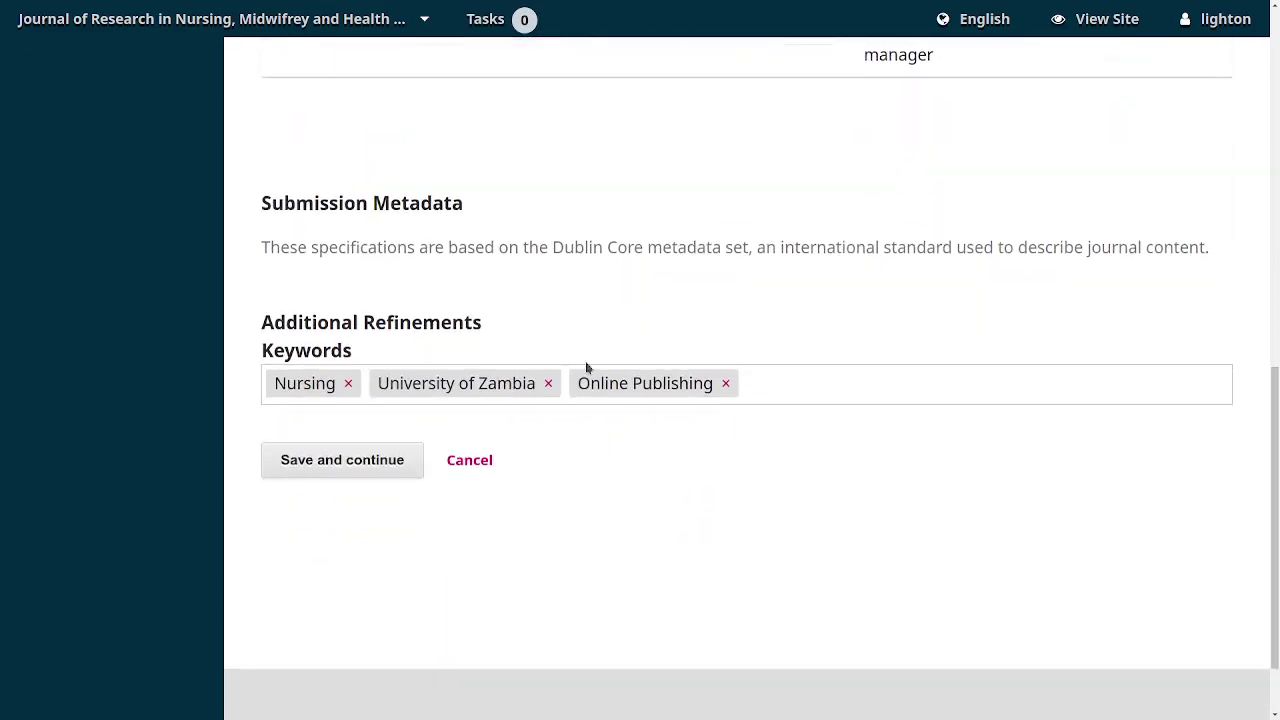